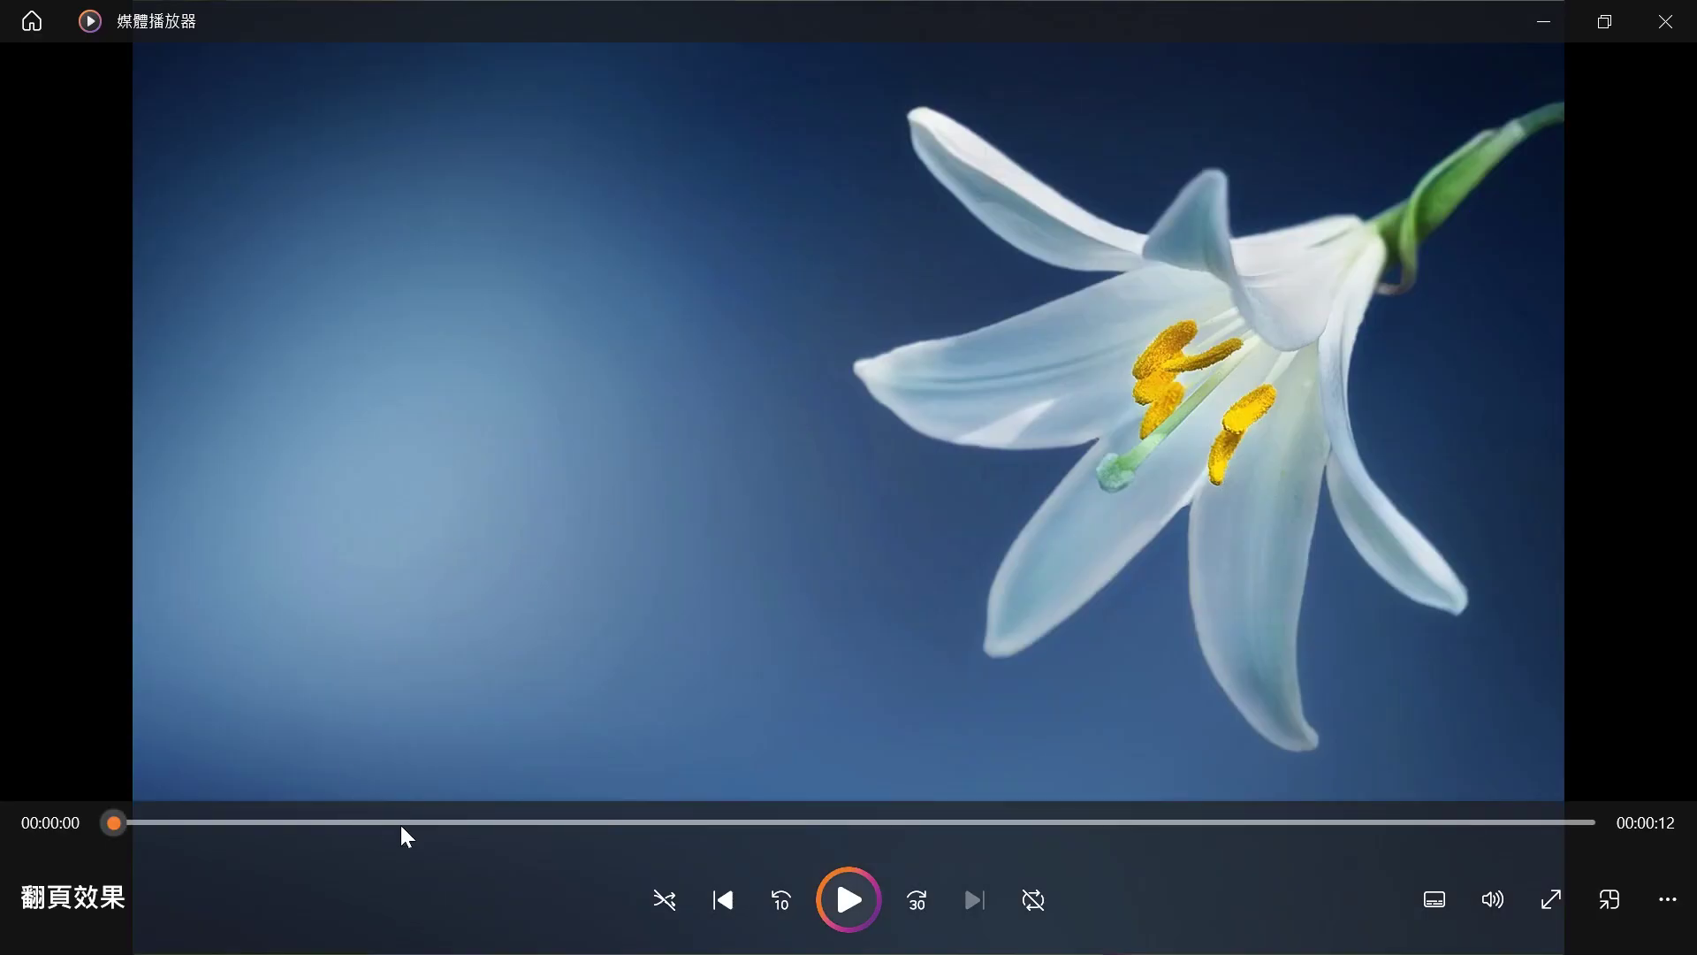
Step: Close the video preview in the media player and switch to the 剪映 (Jianying) editor
left_click(1665, 21)
mouse_move(1134, 948)
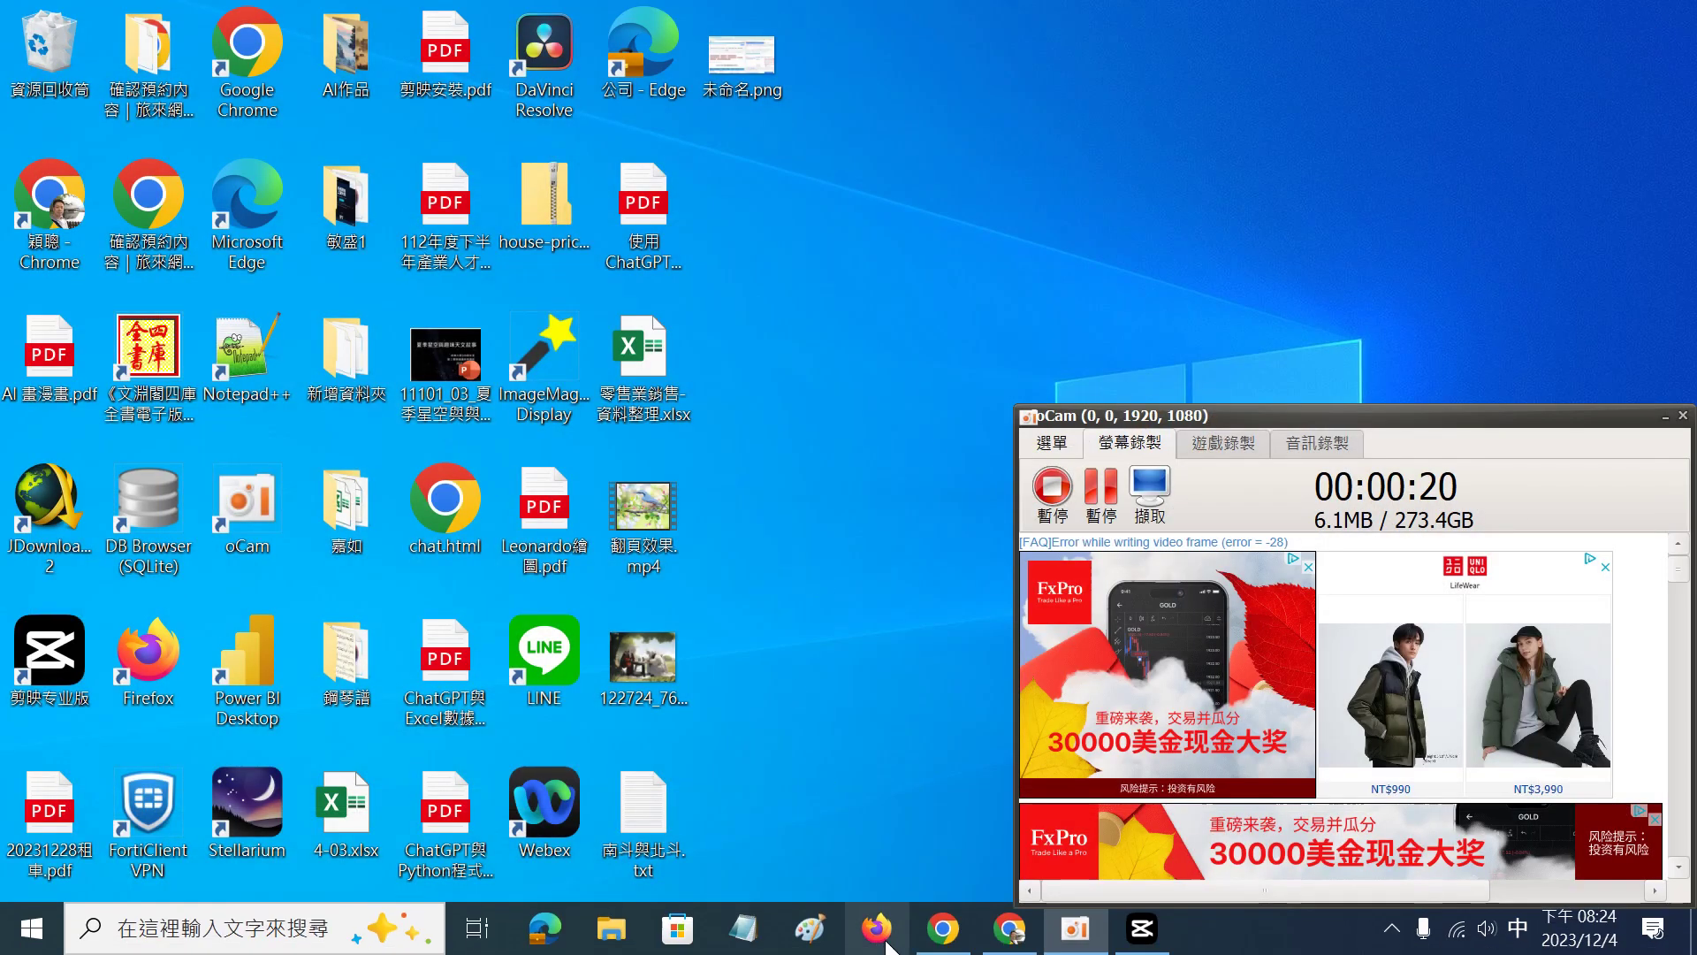
left_click(1134, 947)
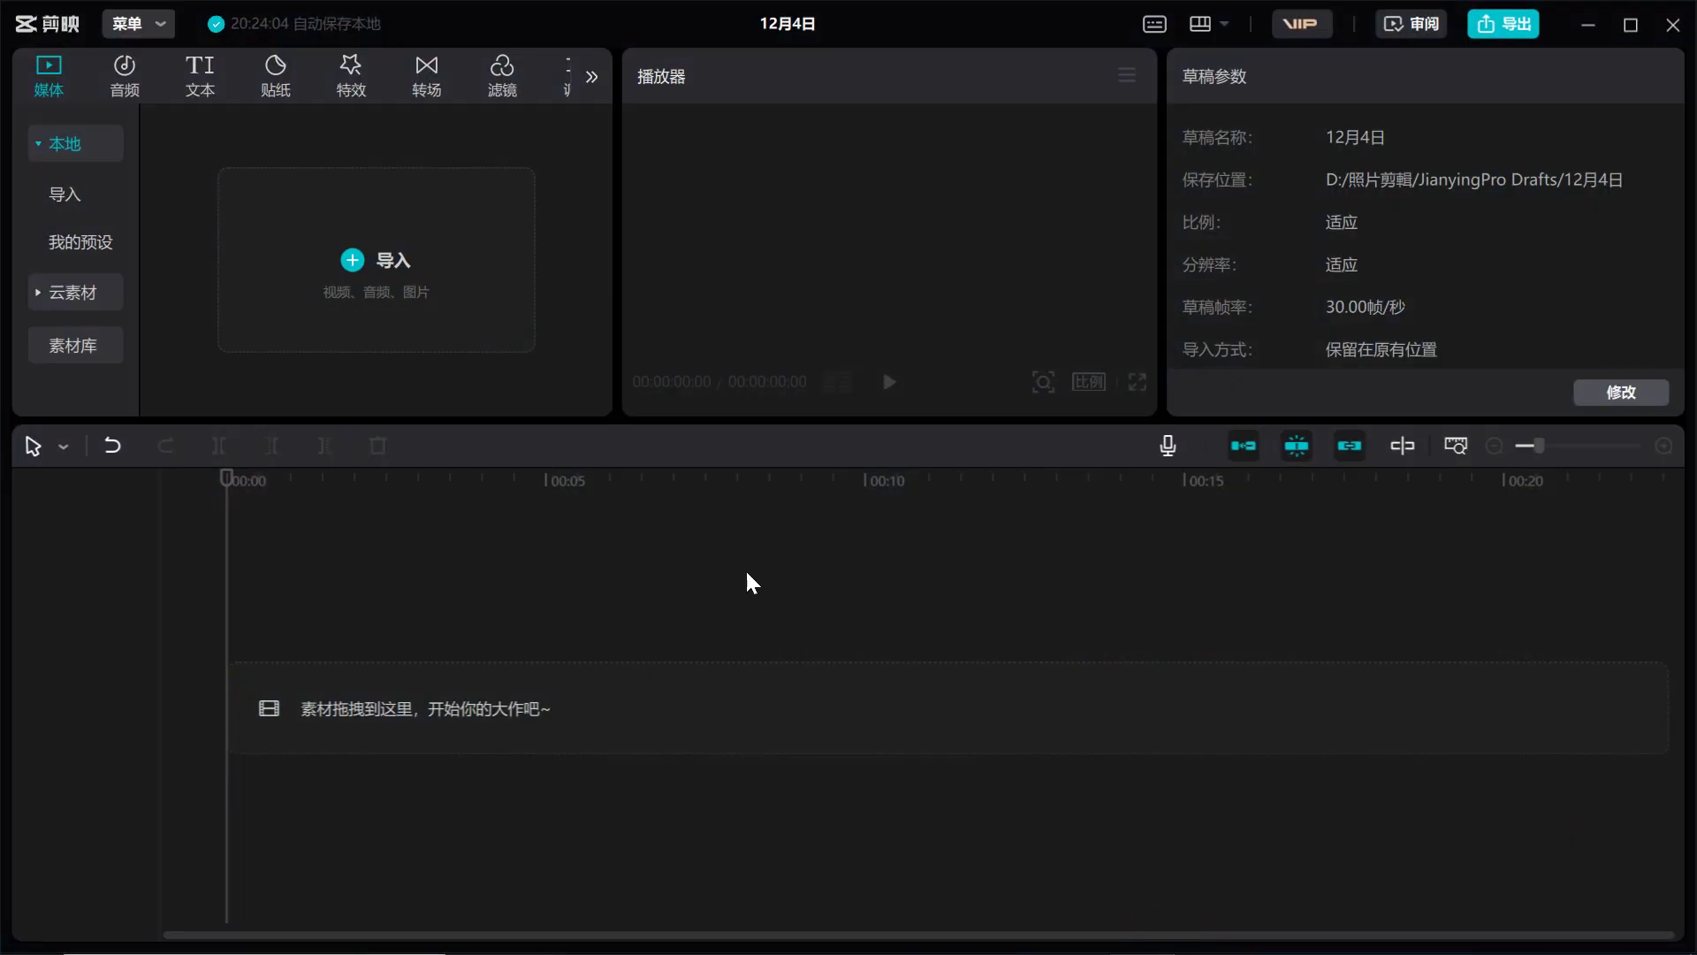
Step: Import artwork.png, bird-2295431_1920.jpg, the white lily image and the dark red-flower image from the 素材 > images folder
left_click(360, 272)
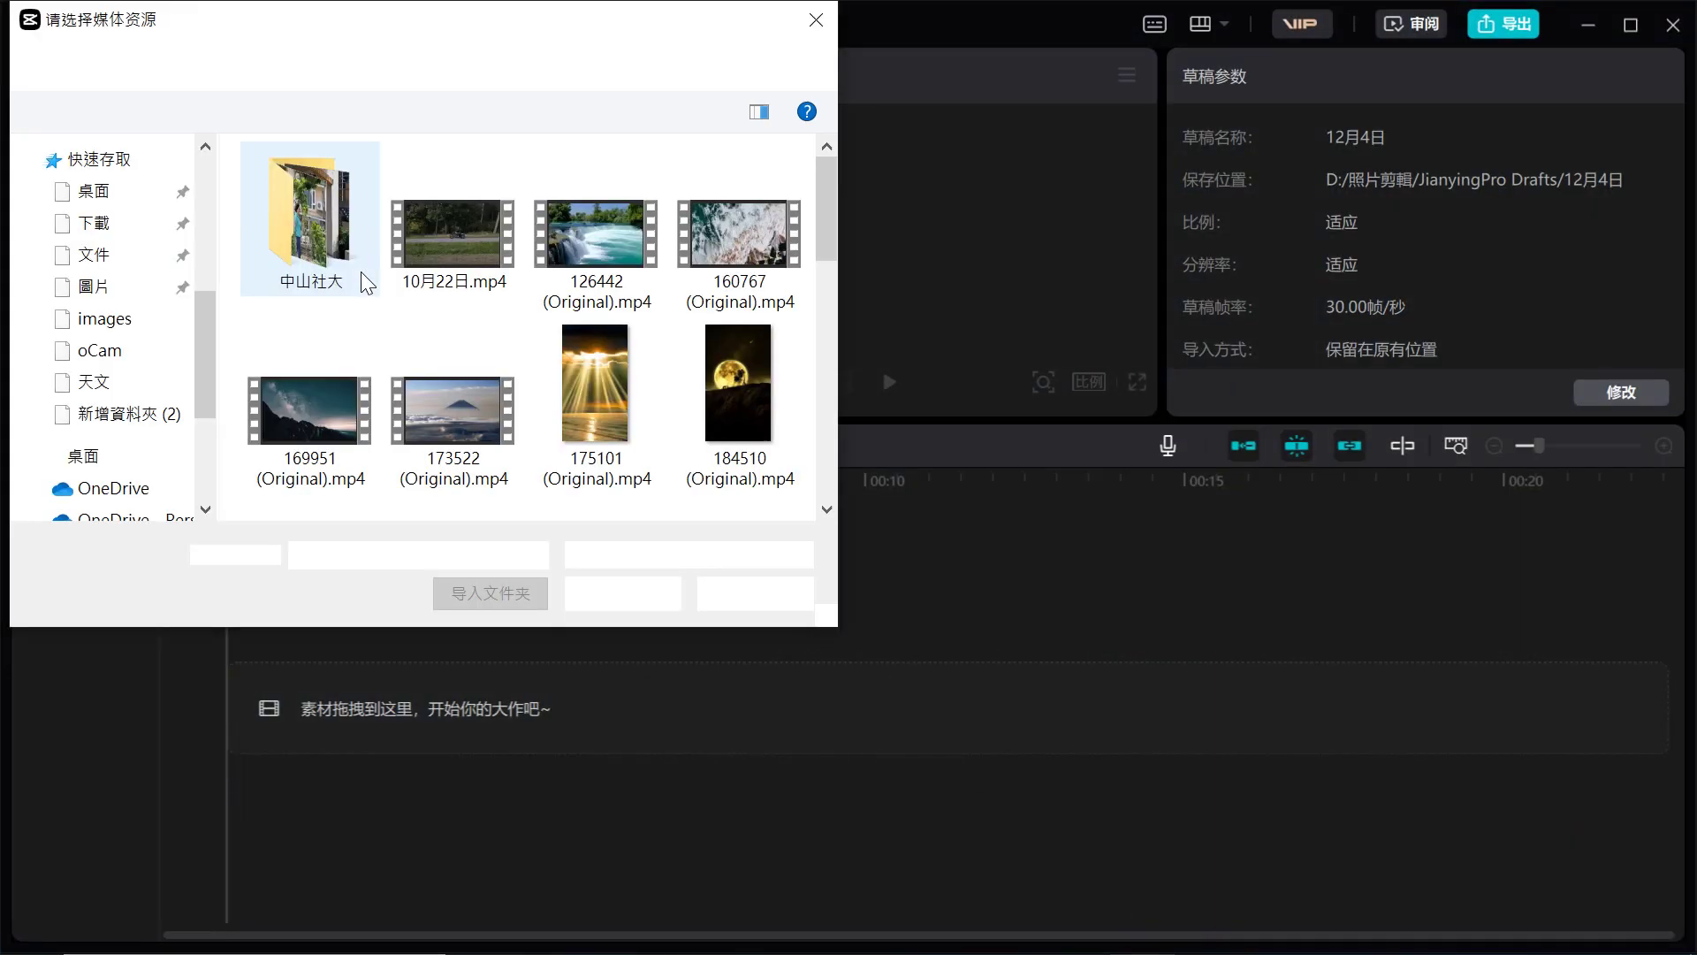
left_click(228, 65)
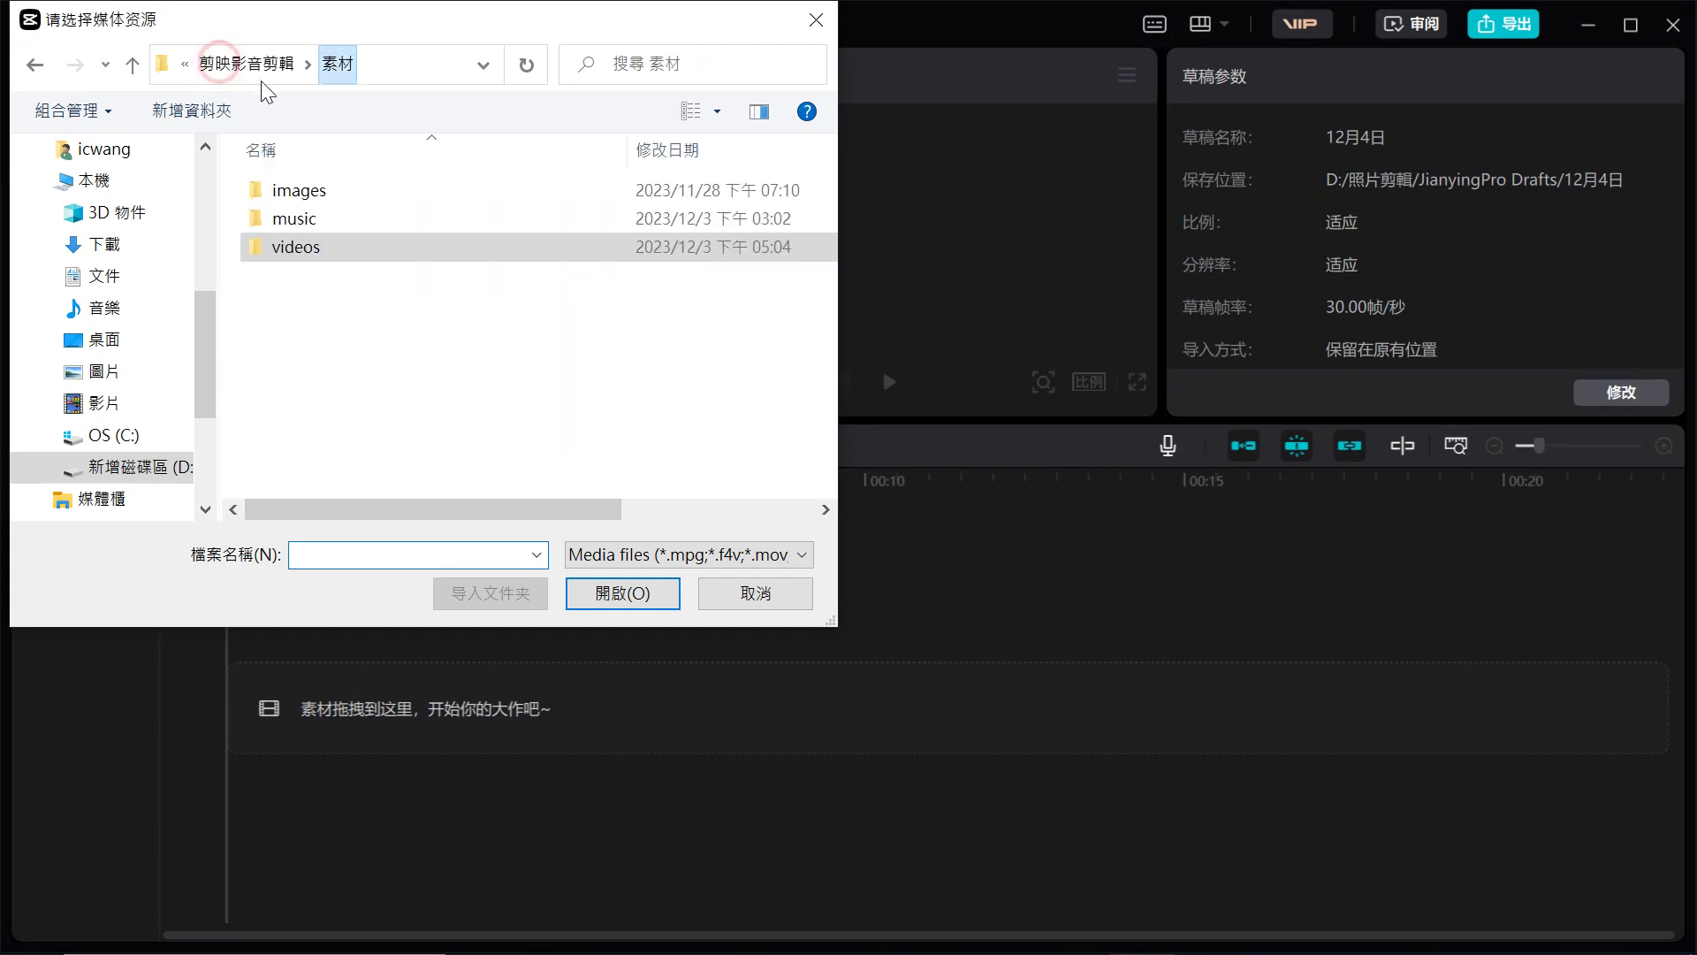
double_click(317, 187)
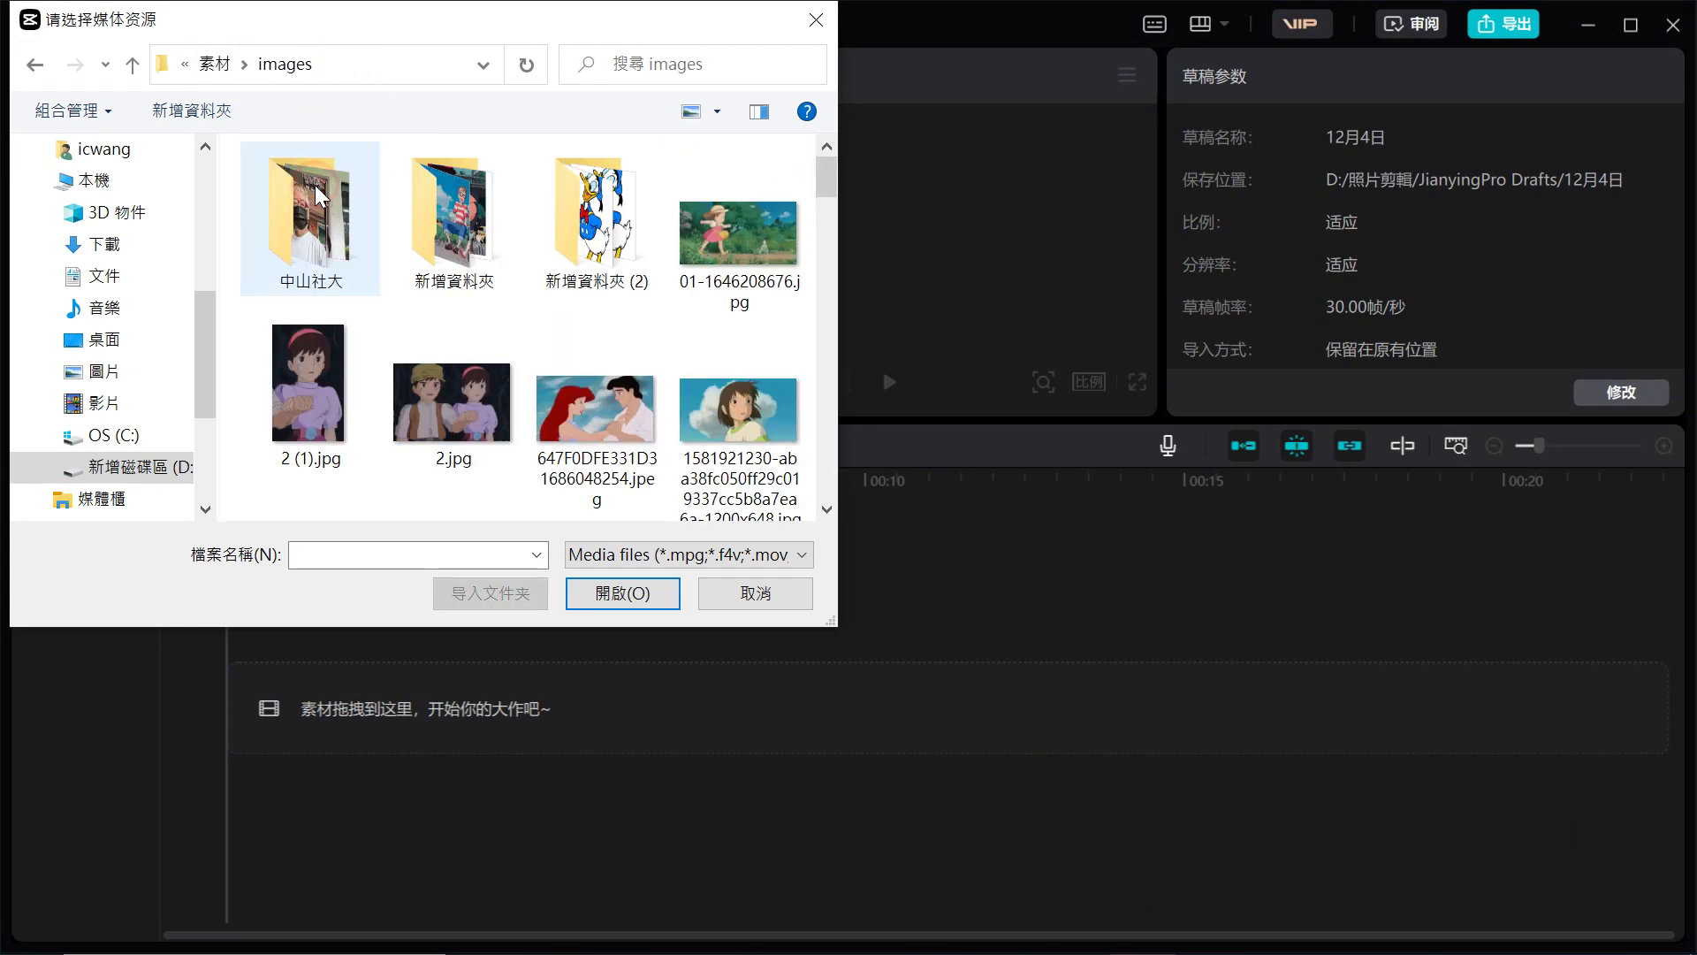
left_click_drag(824, 208, 822, 168)
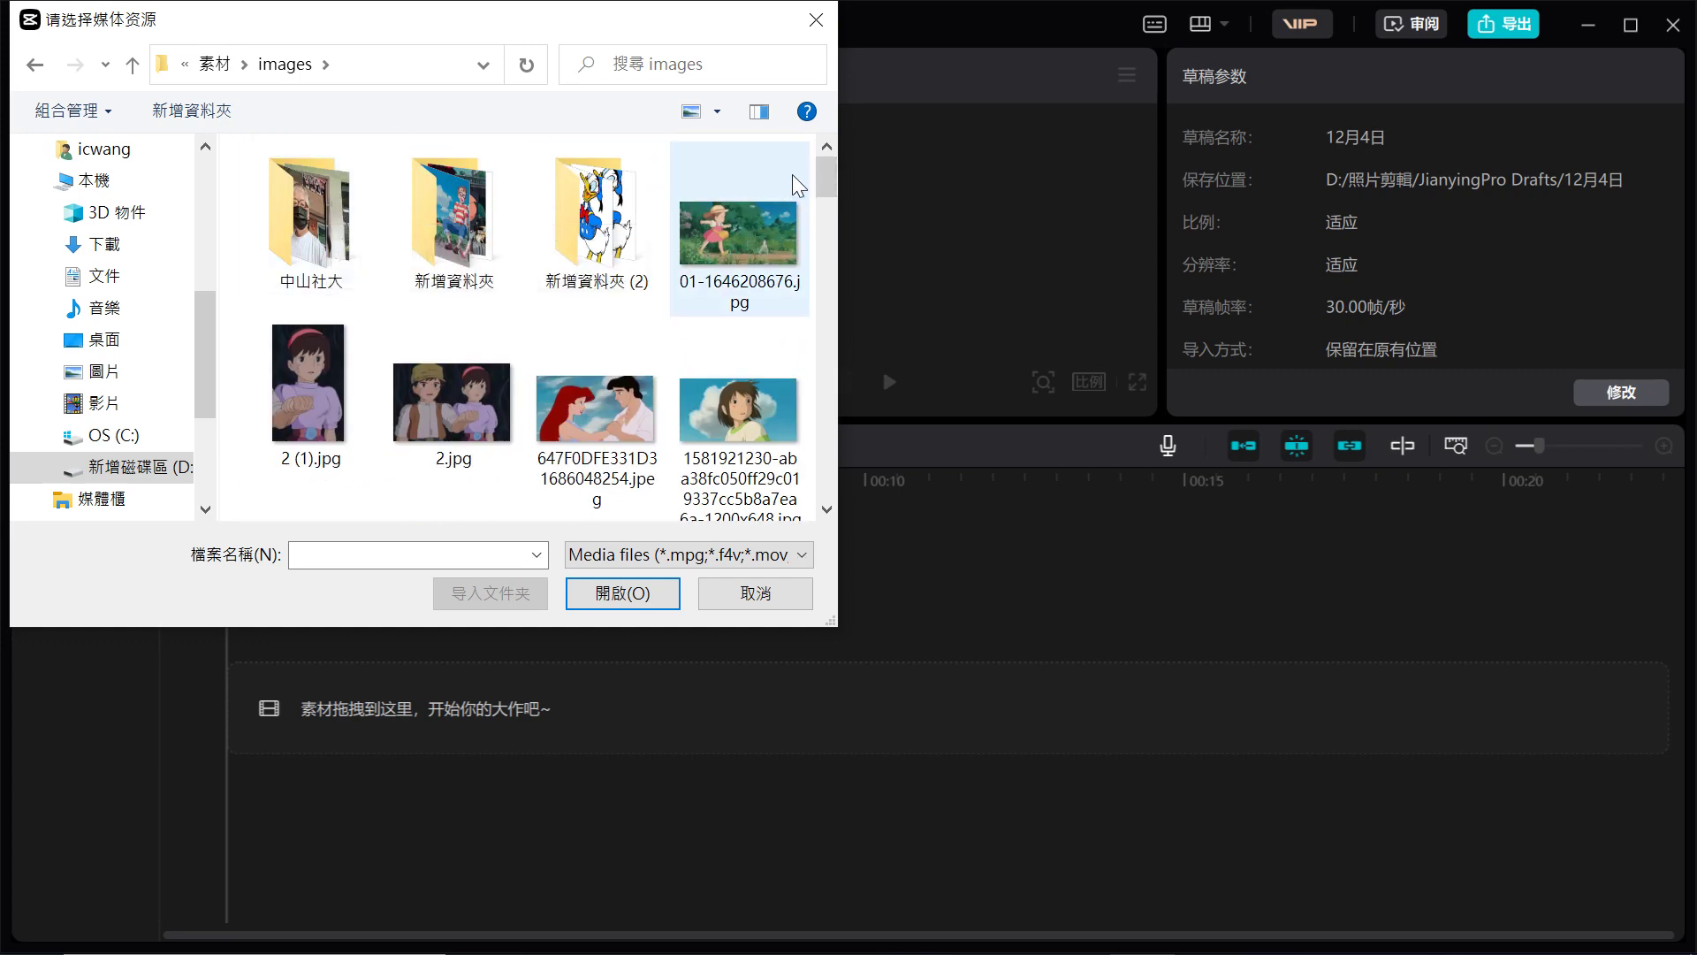
left_click_drag(826, 179, 830, 220)
left_click(716, 351)
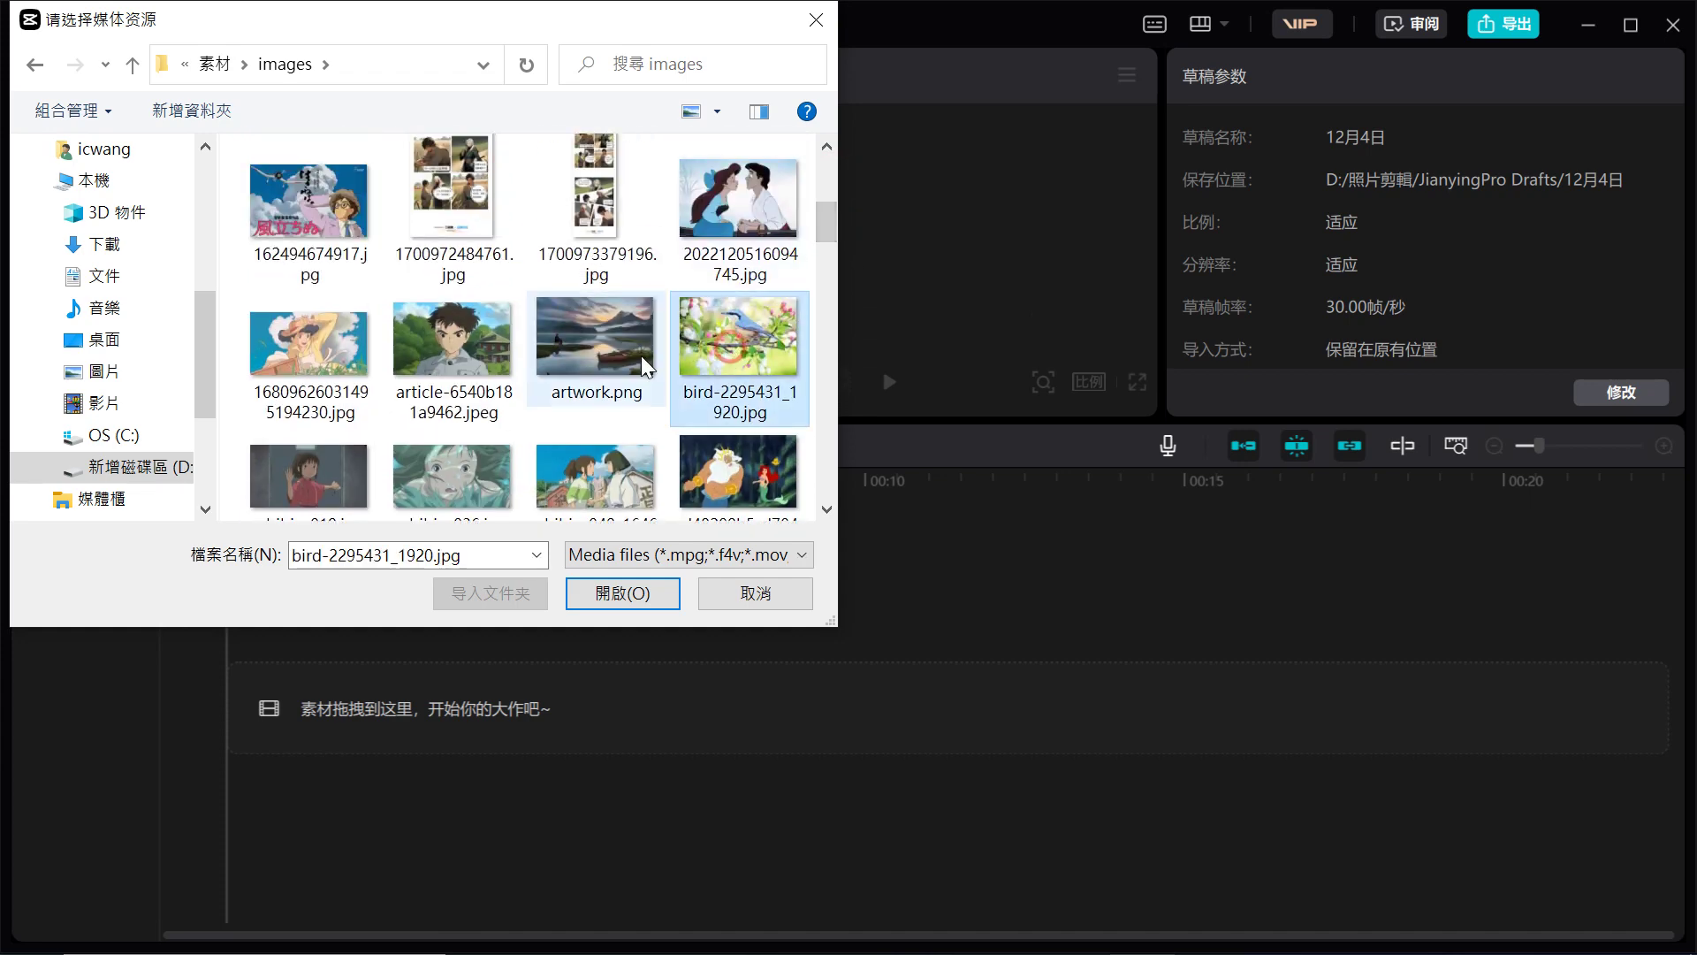
left_click(577, 338, "ctrl")
left_click_drag(831, 221, 829, 304)
left_click(608, 274, "ctrl")
left_click(451, 478, "ctrl")
left_click(650, 595)
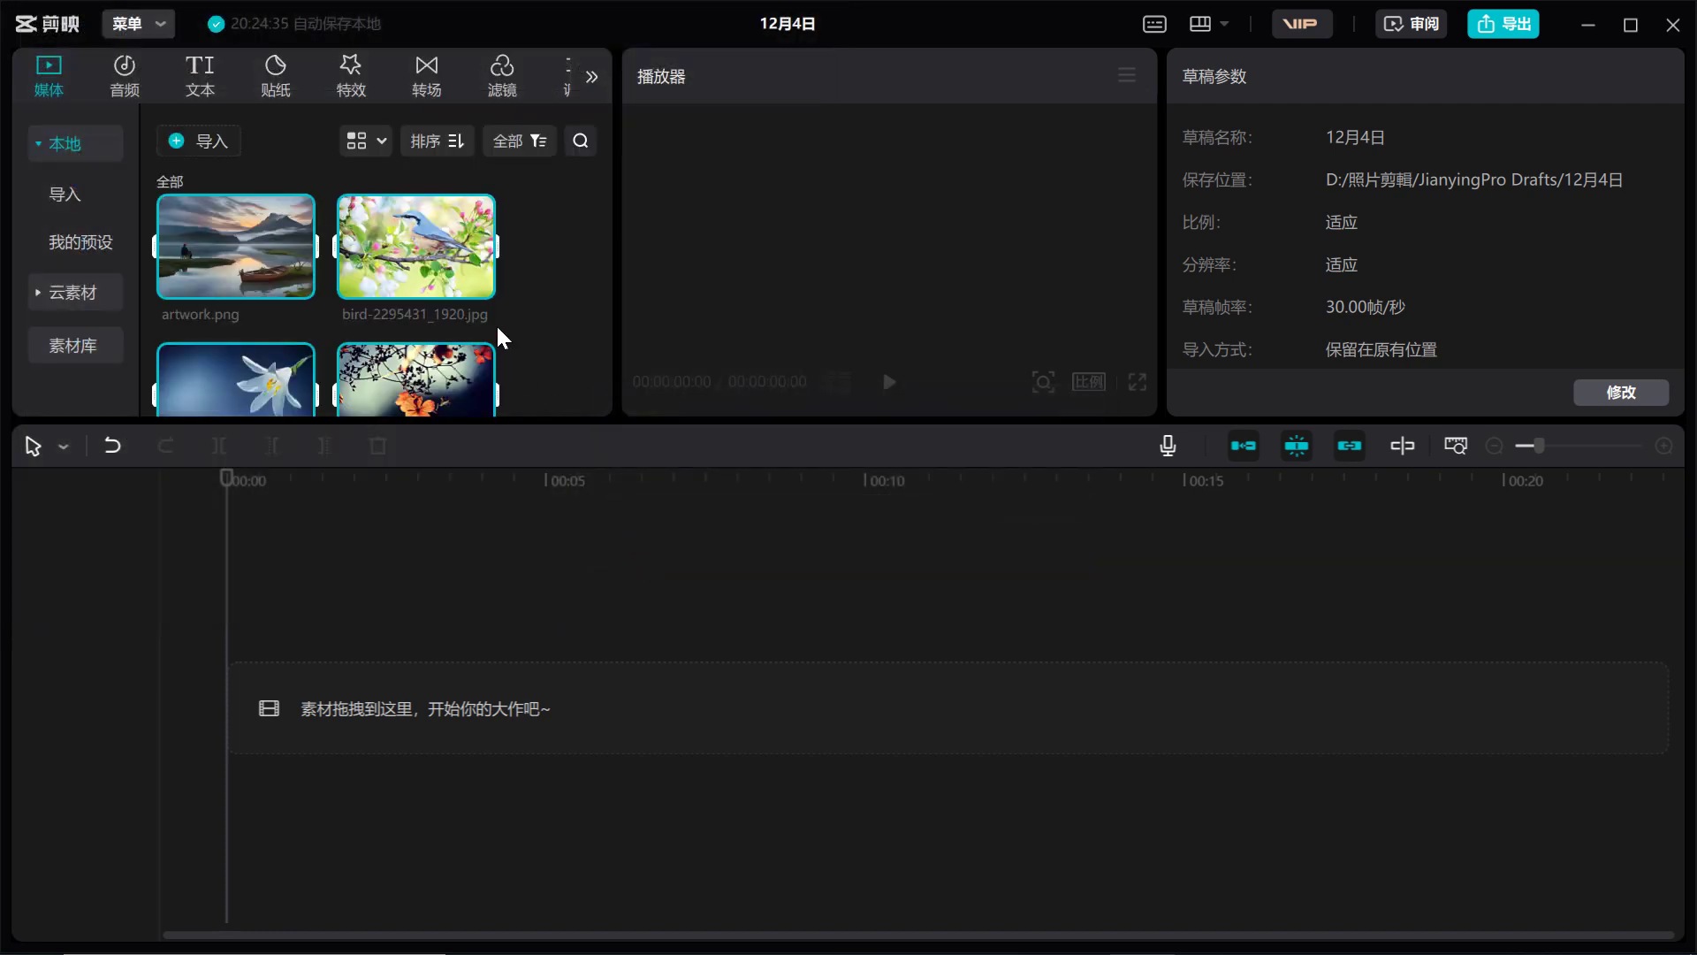
Step: Place the white lily image at the start of the main timeline track and show its 基础 picture settings
left_click(509, 327)
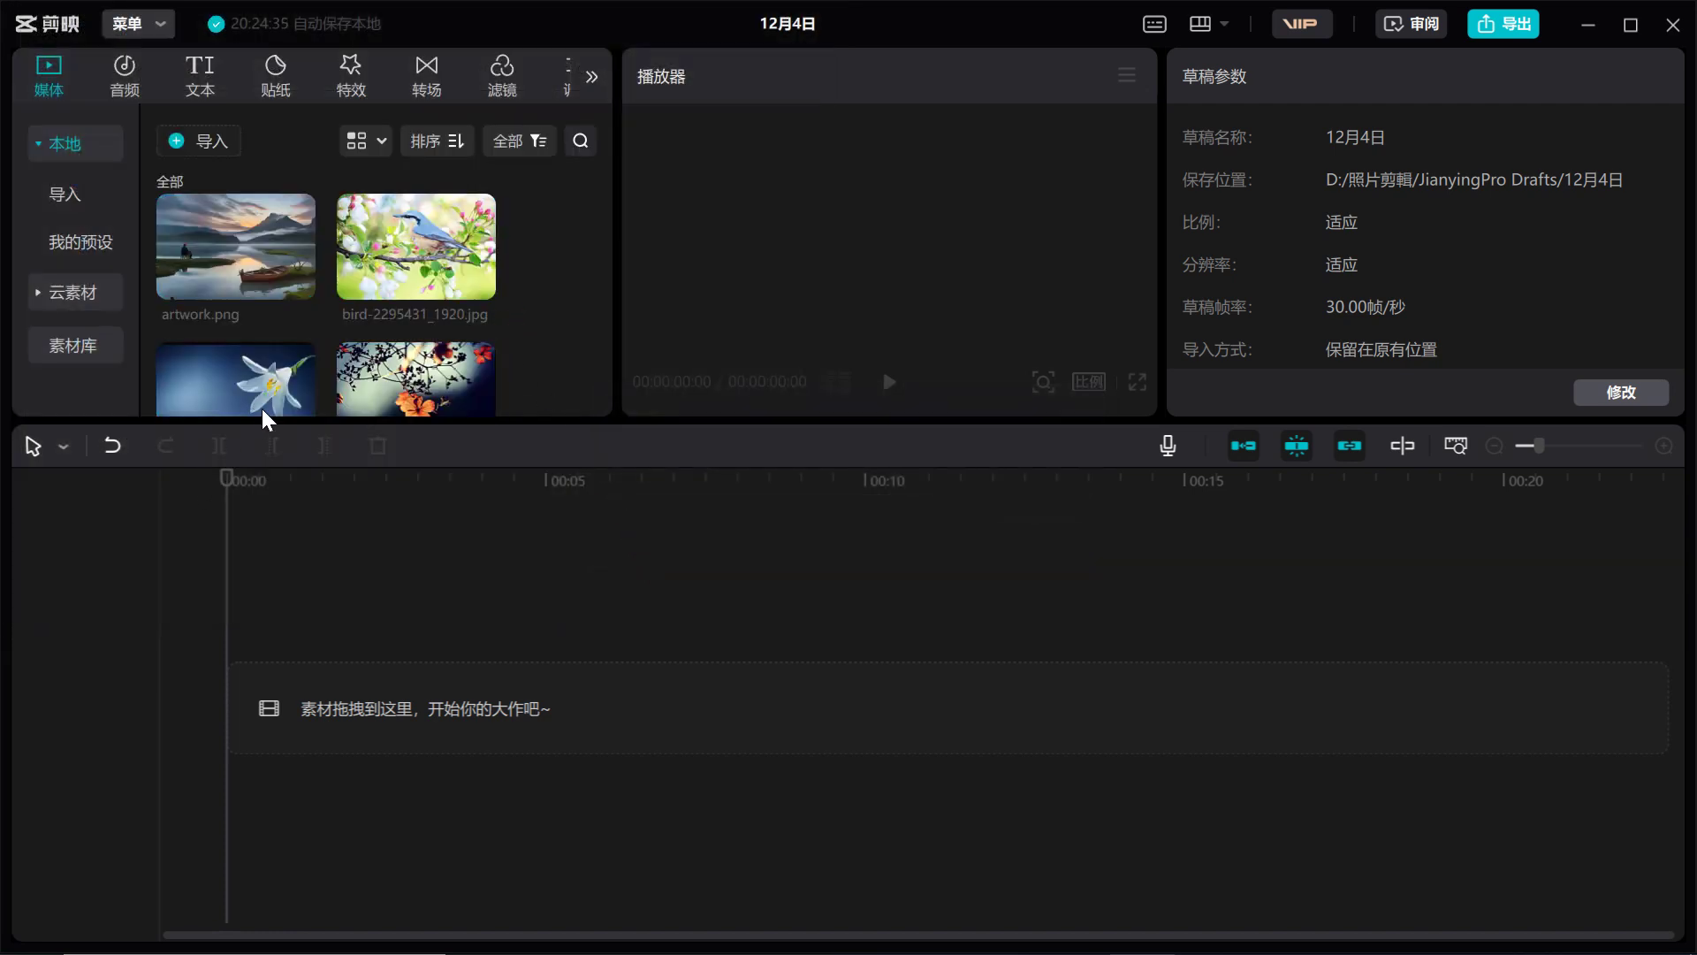
left_click_drag(269, 395, 256, 717)
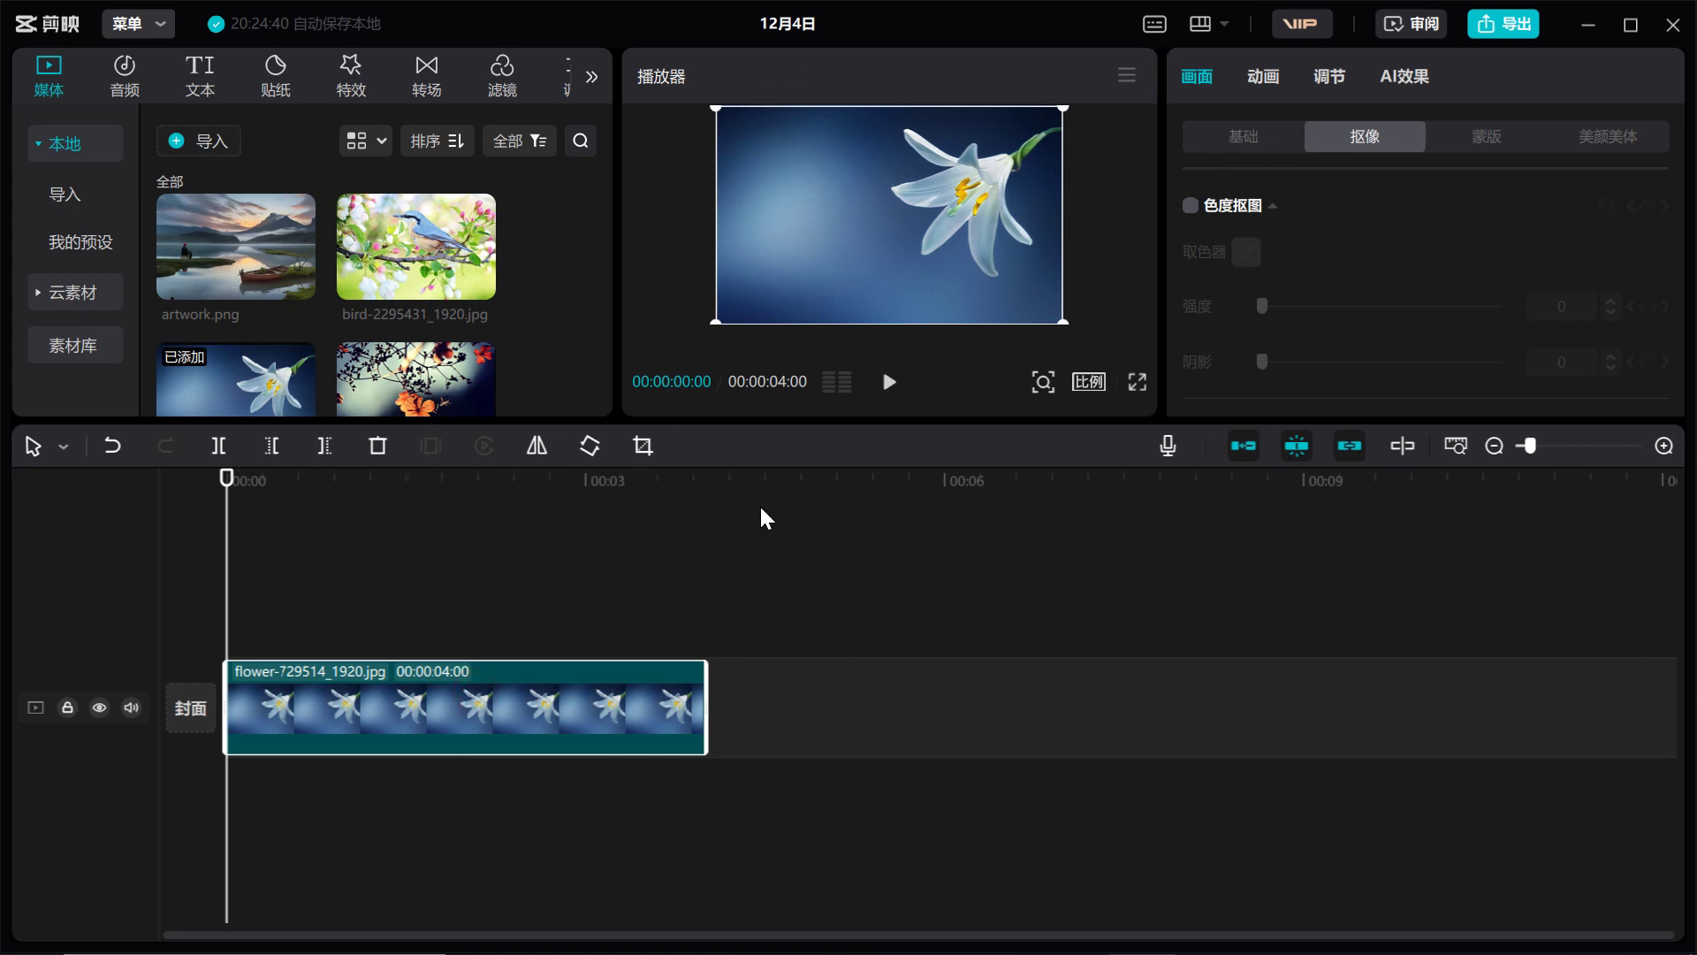
left_click(1247, 140)
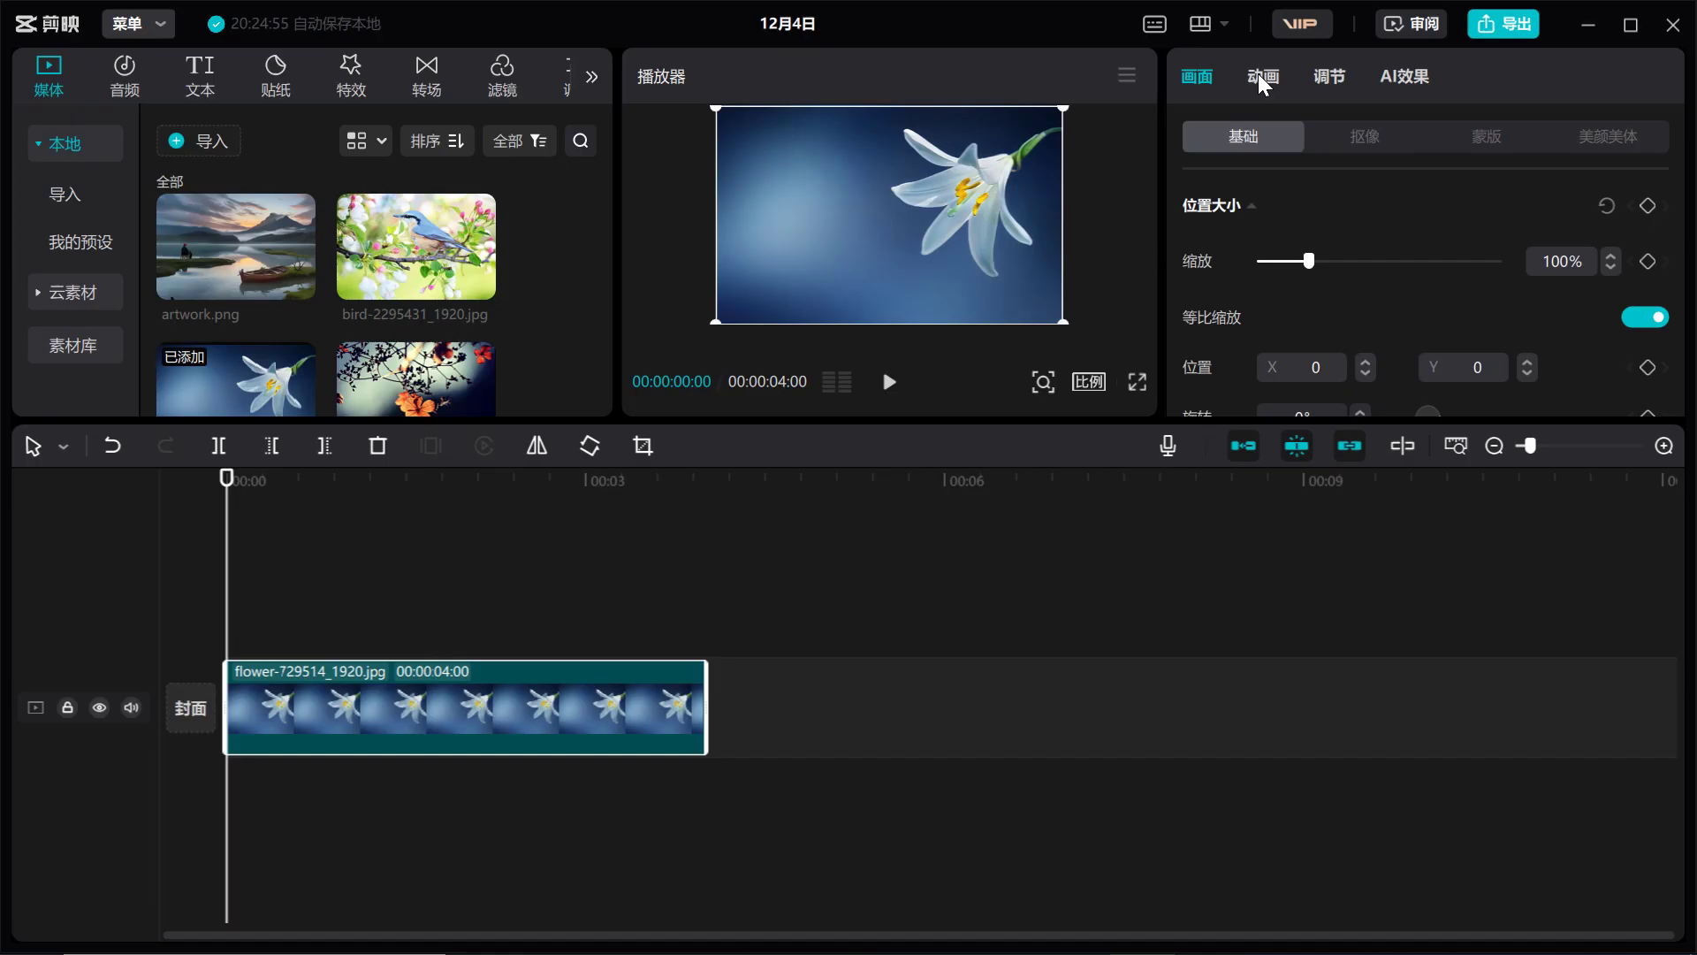
Step: Apply the 轻微放大 entrance animation to the lily clip and play the clip from the start to preview it
left_click(1259, 72)
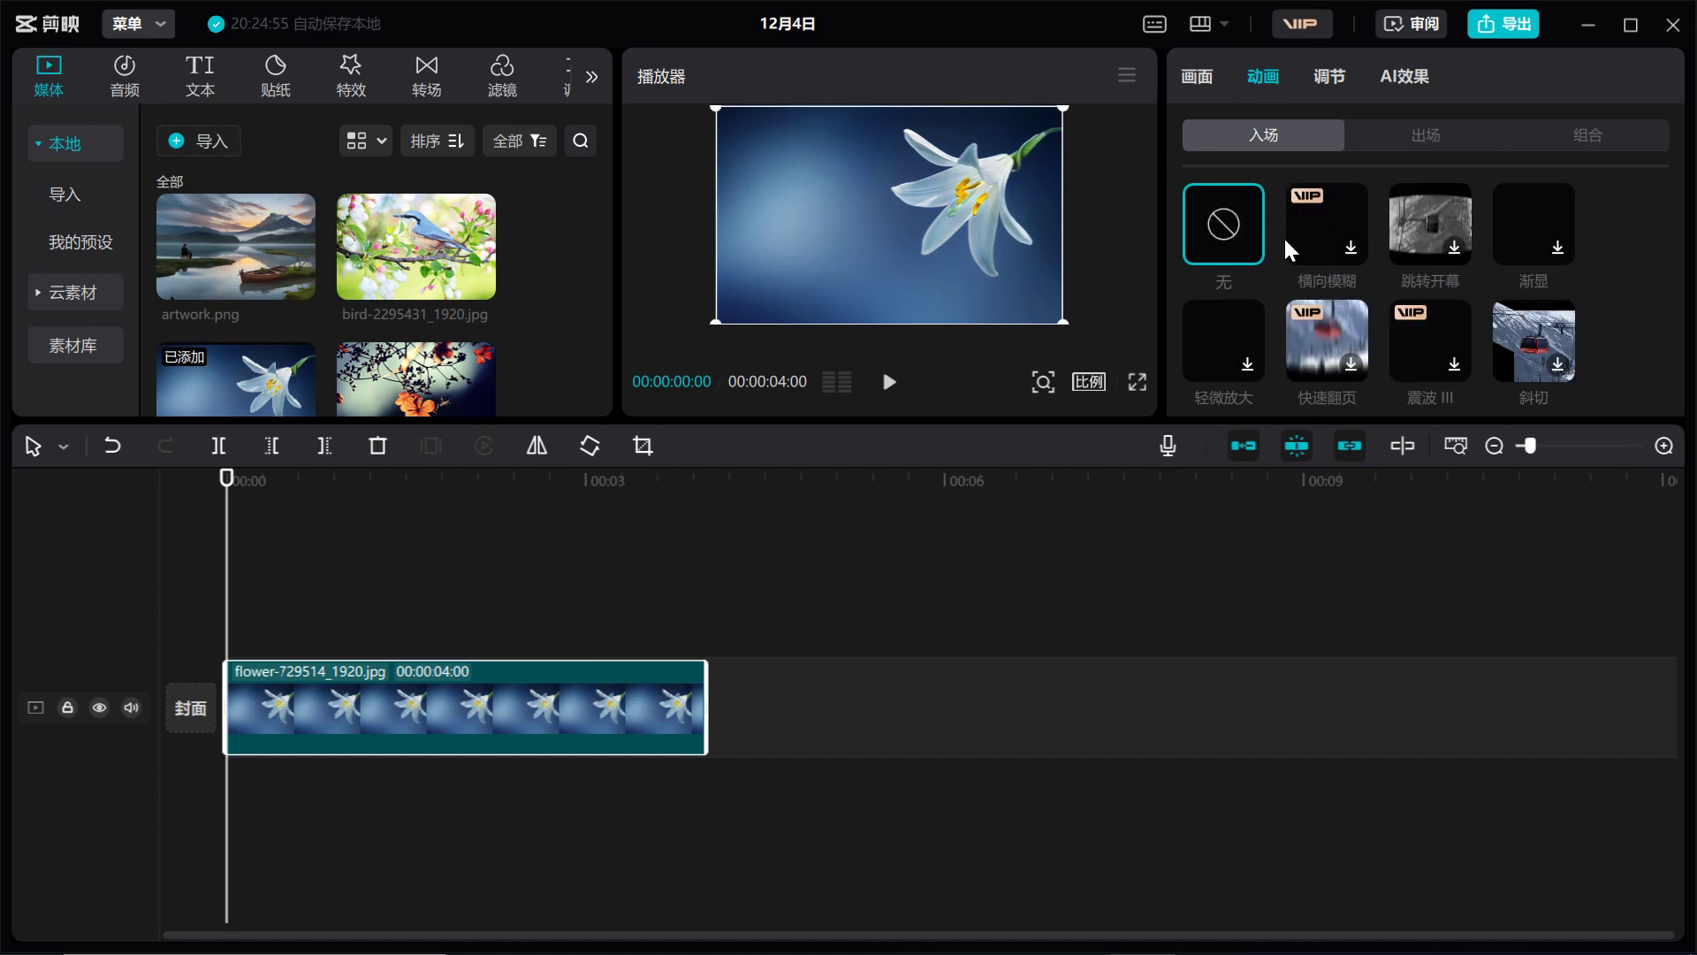
scroll(1597, 253, "down", 2)
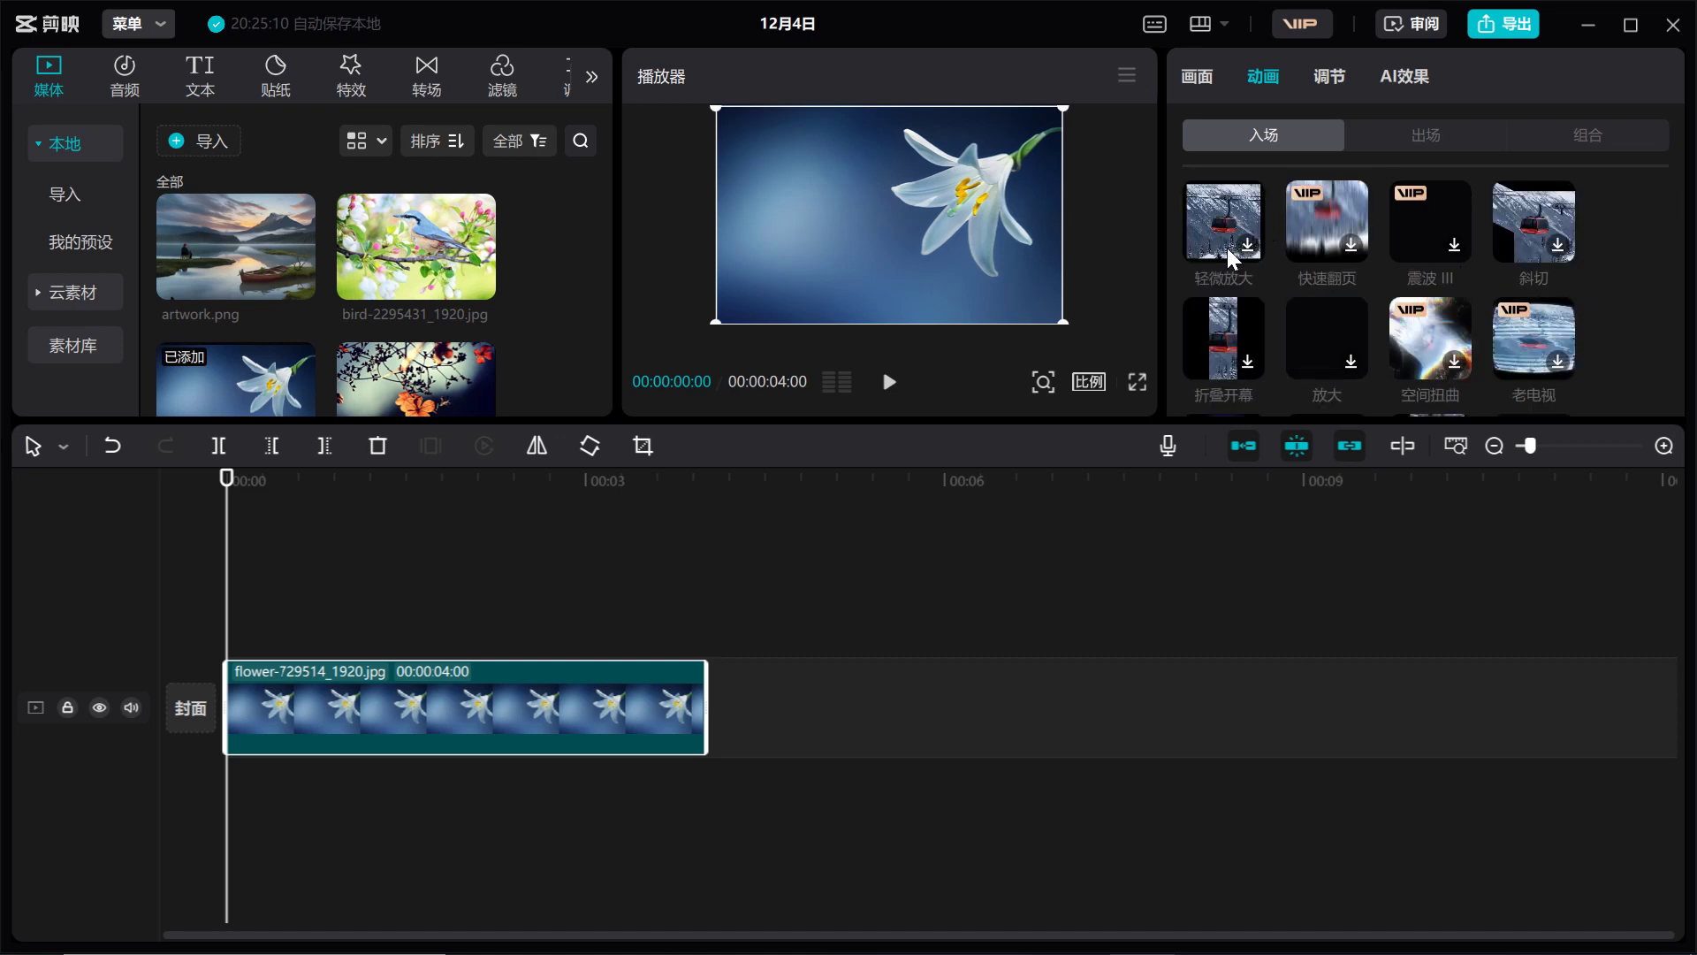
left_click(1252, 244)
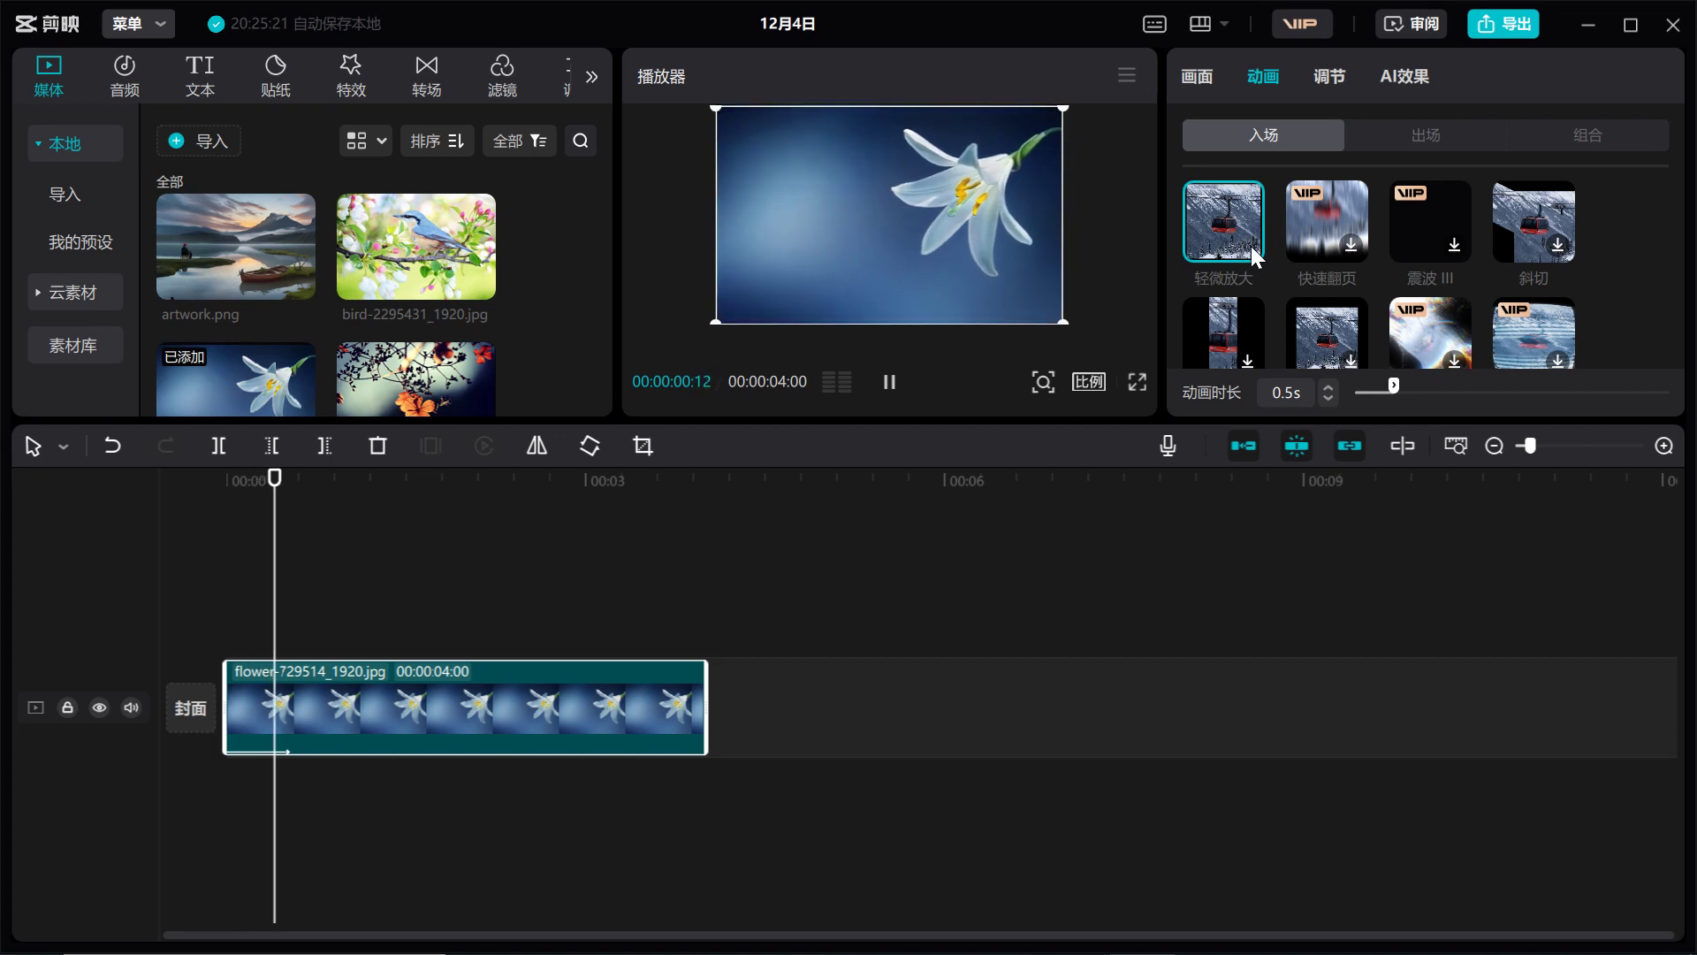
left_click_drag(284, 482, 201, 519)
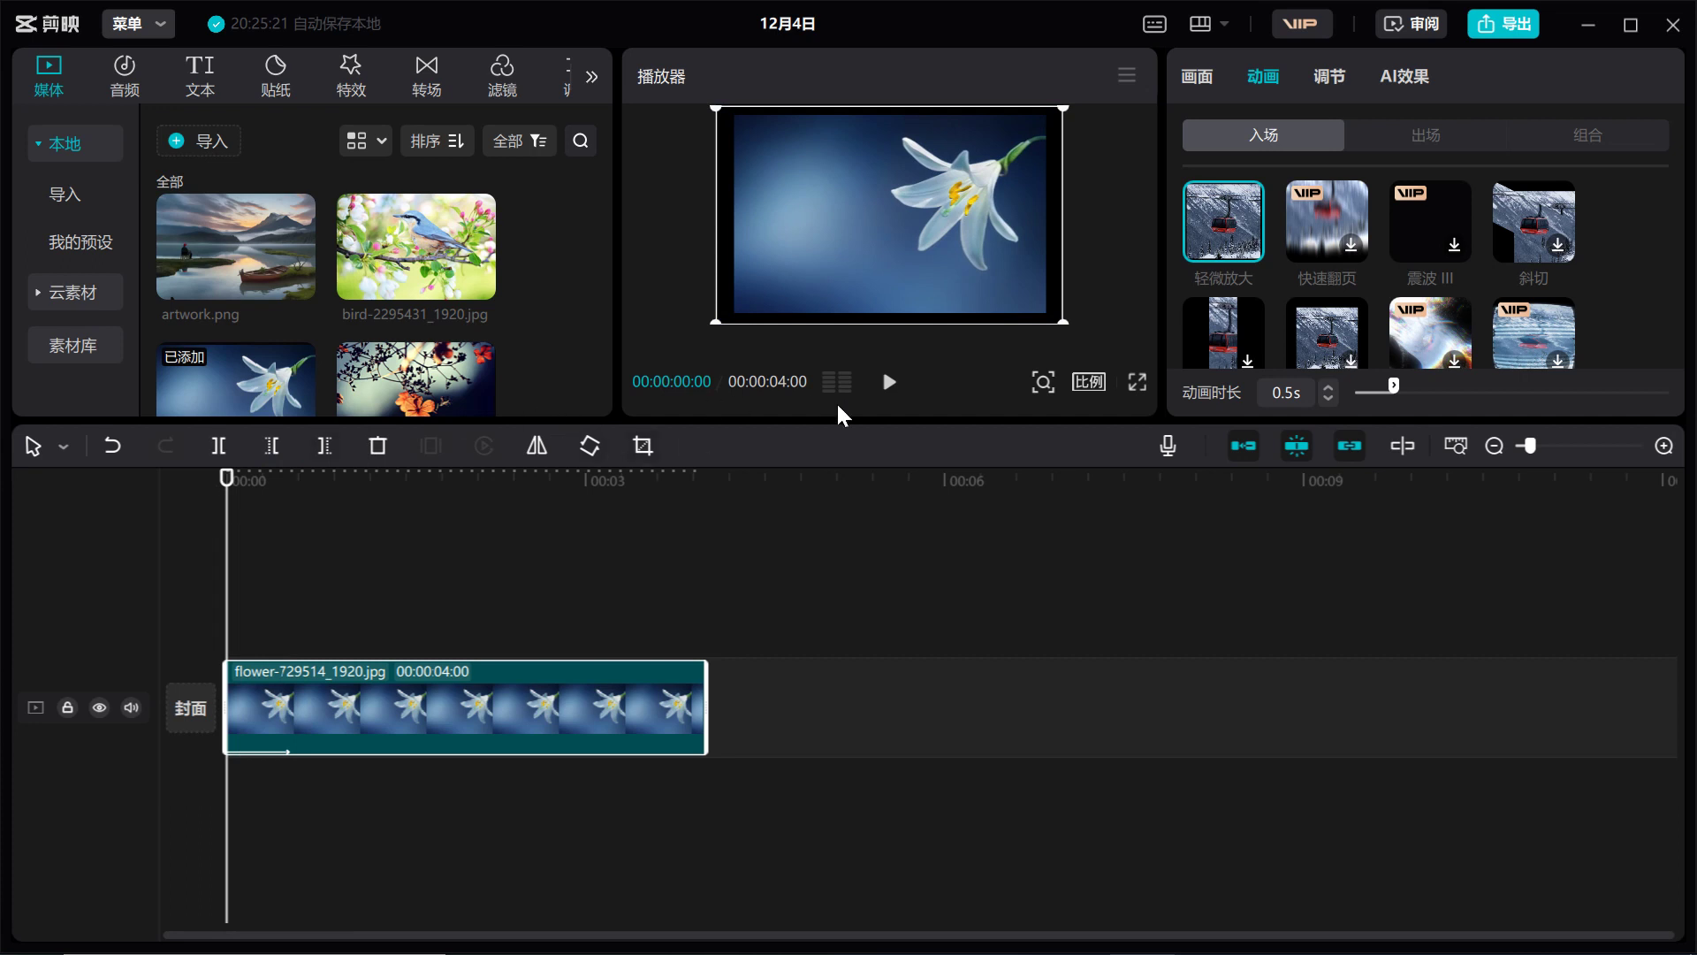
left_click(890, 383)
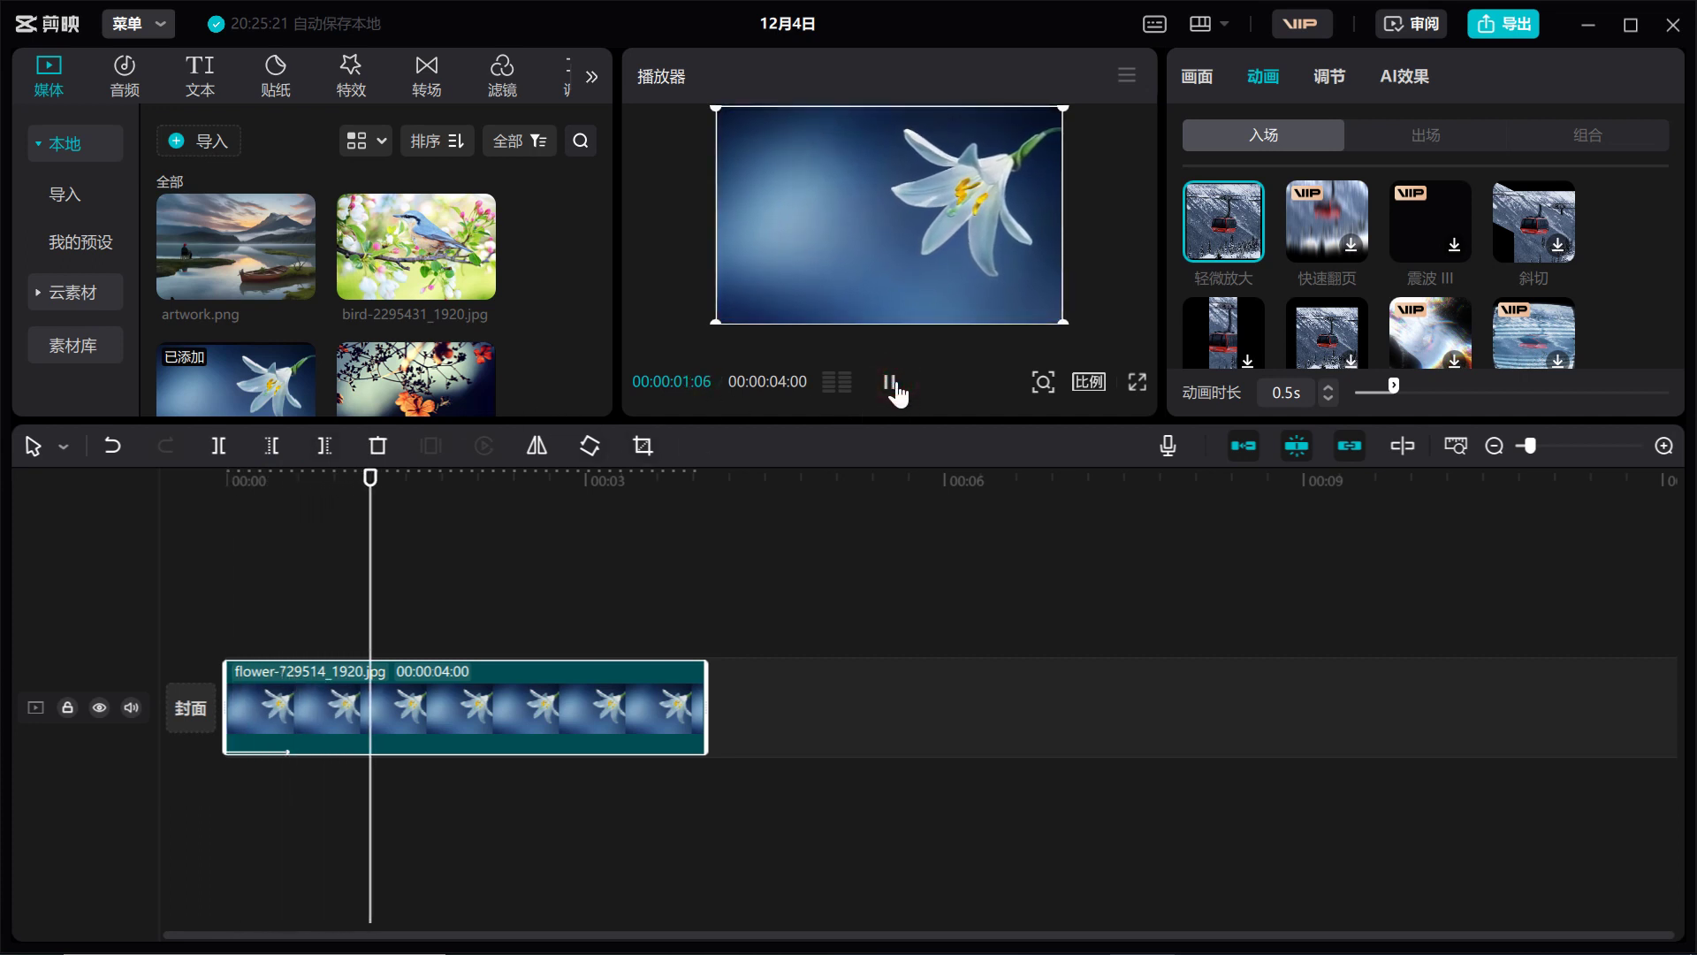
left_click(891, 383)
left_click_drag(509, 500, 295, 554)
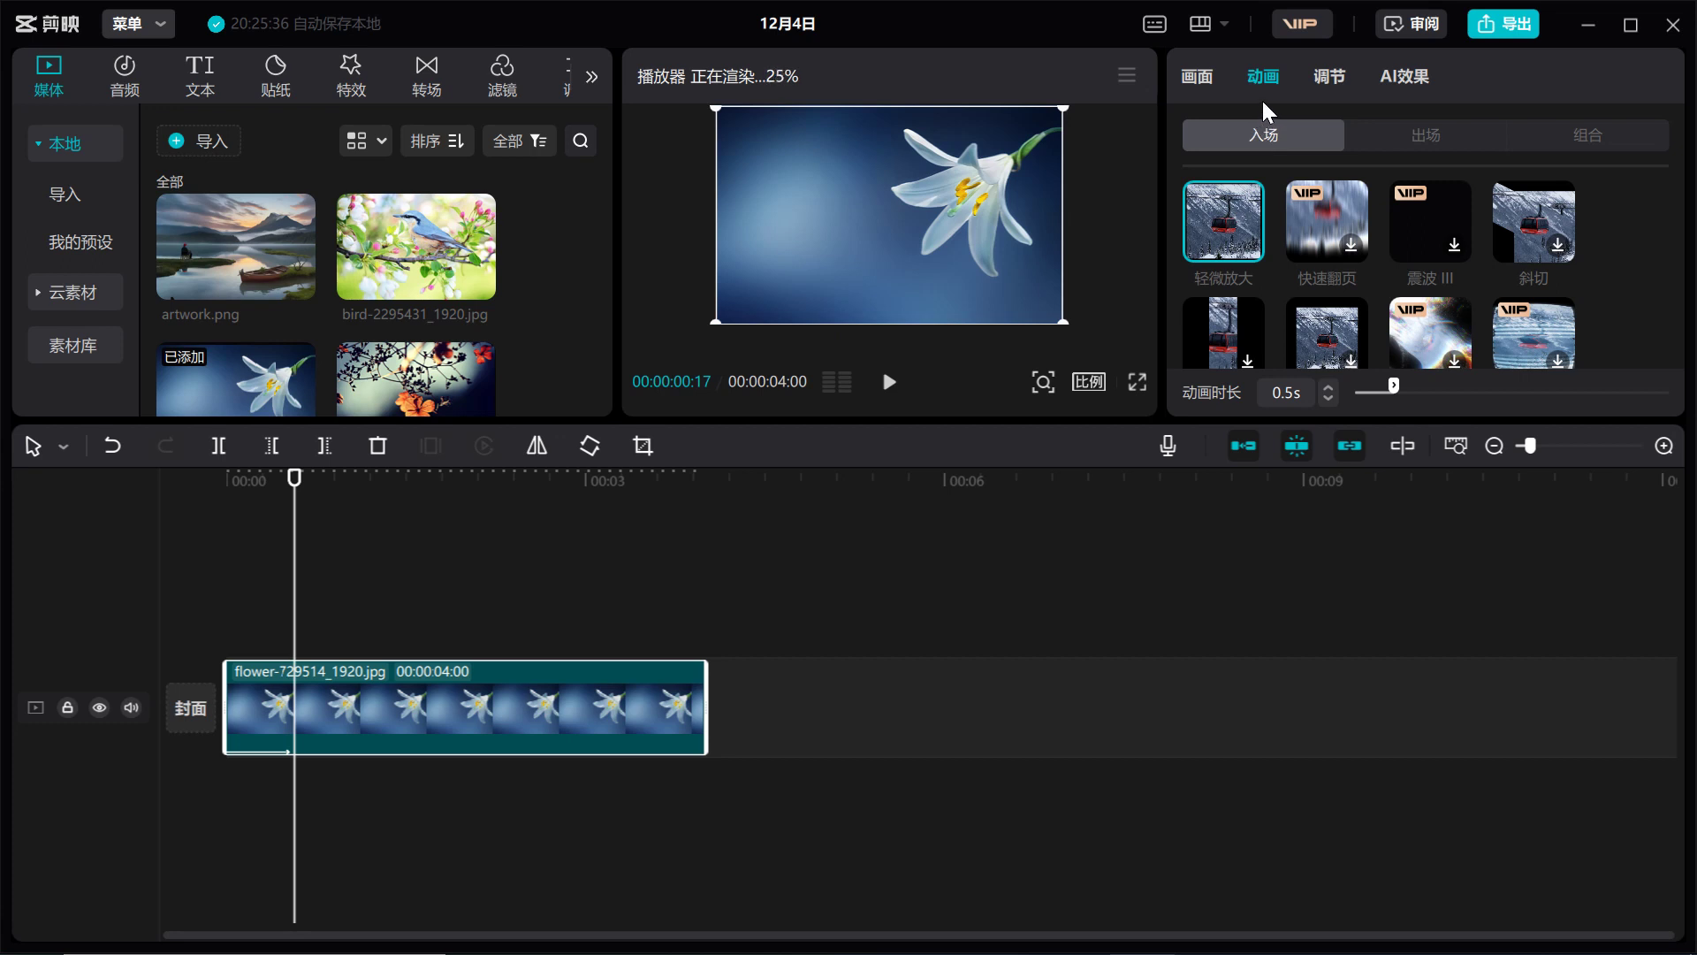
Step: Apply the 放大 exit animation to the lily clip and play the clip back from the beginning
left_click(1456, 138)
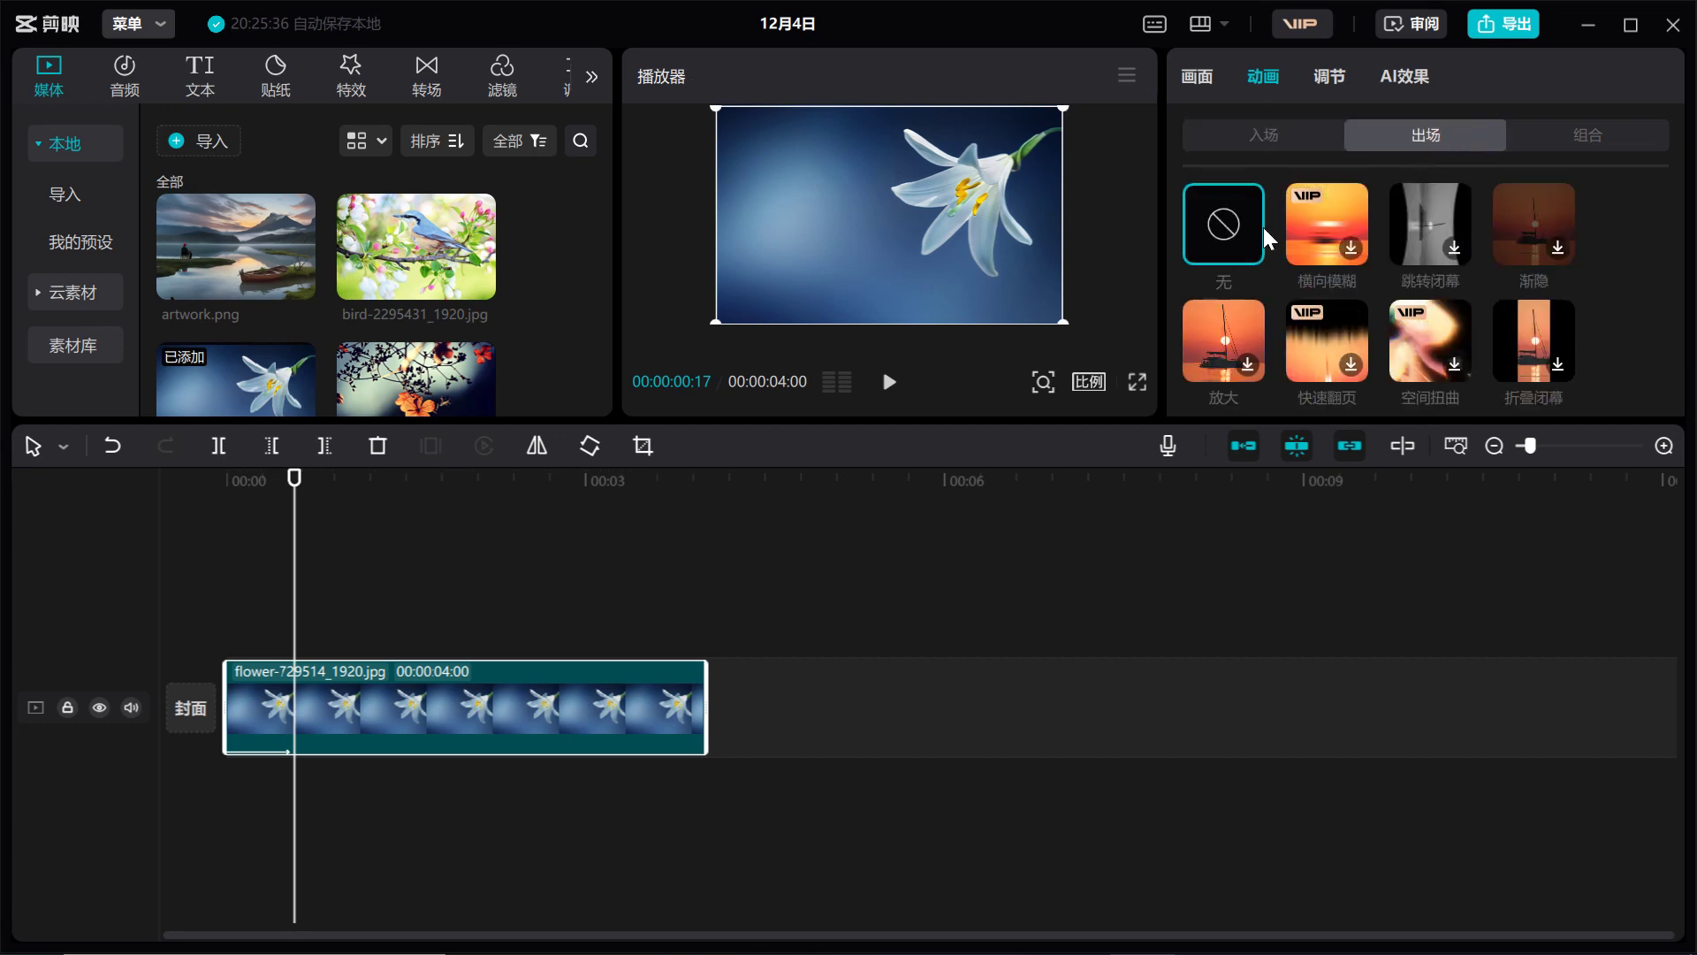
left_click(1252, 369)
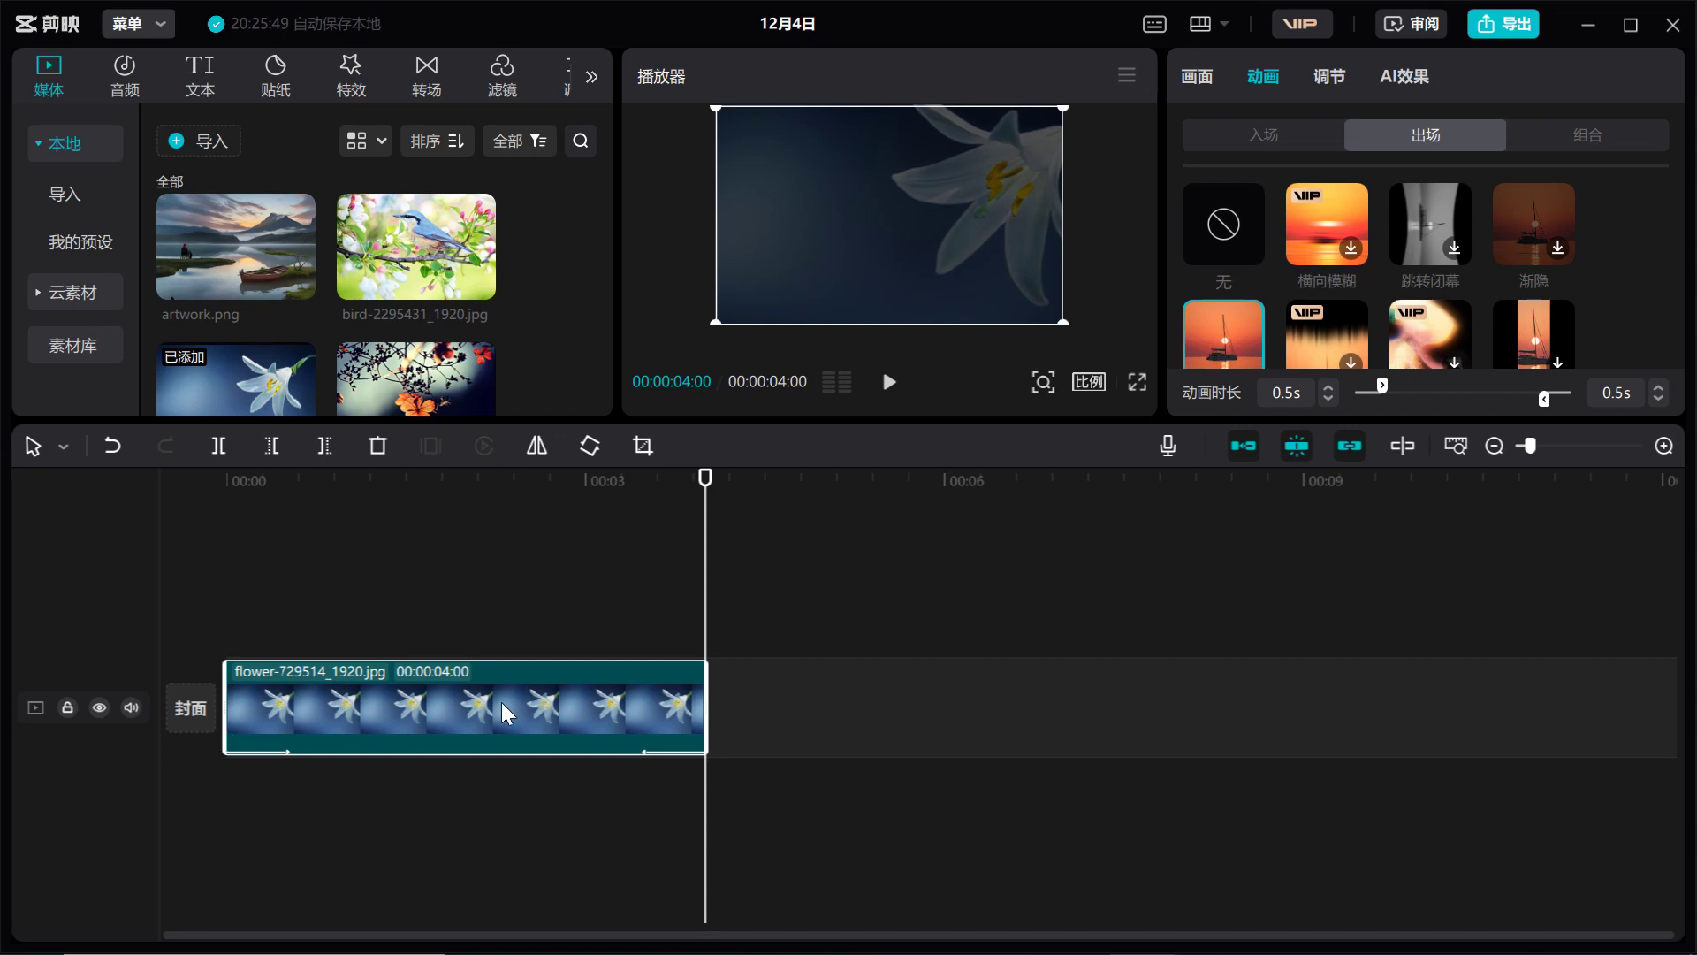
left_click_drag(704, 485, 195, 586)
left_click(889, 382)
Step: Change the lily clip's exit animation to 斜切 and preview the clip from the start
scroll(1563, 264, "down", 1)
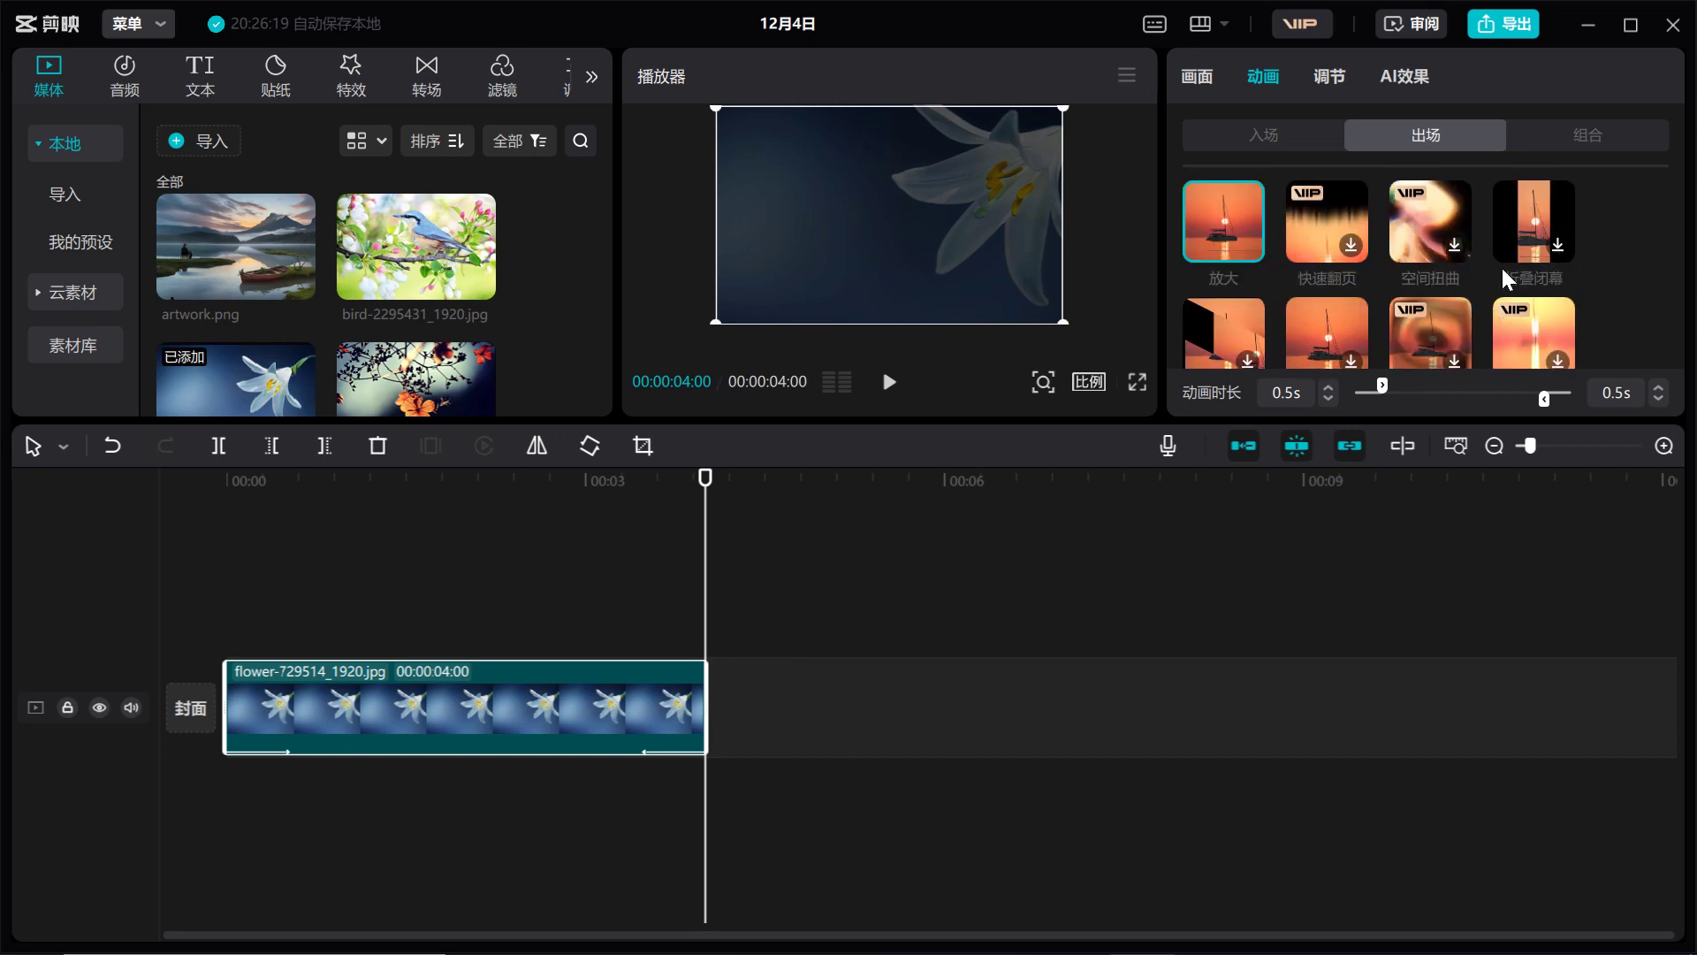
scroll(1317, 283, "down", 1)
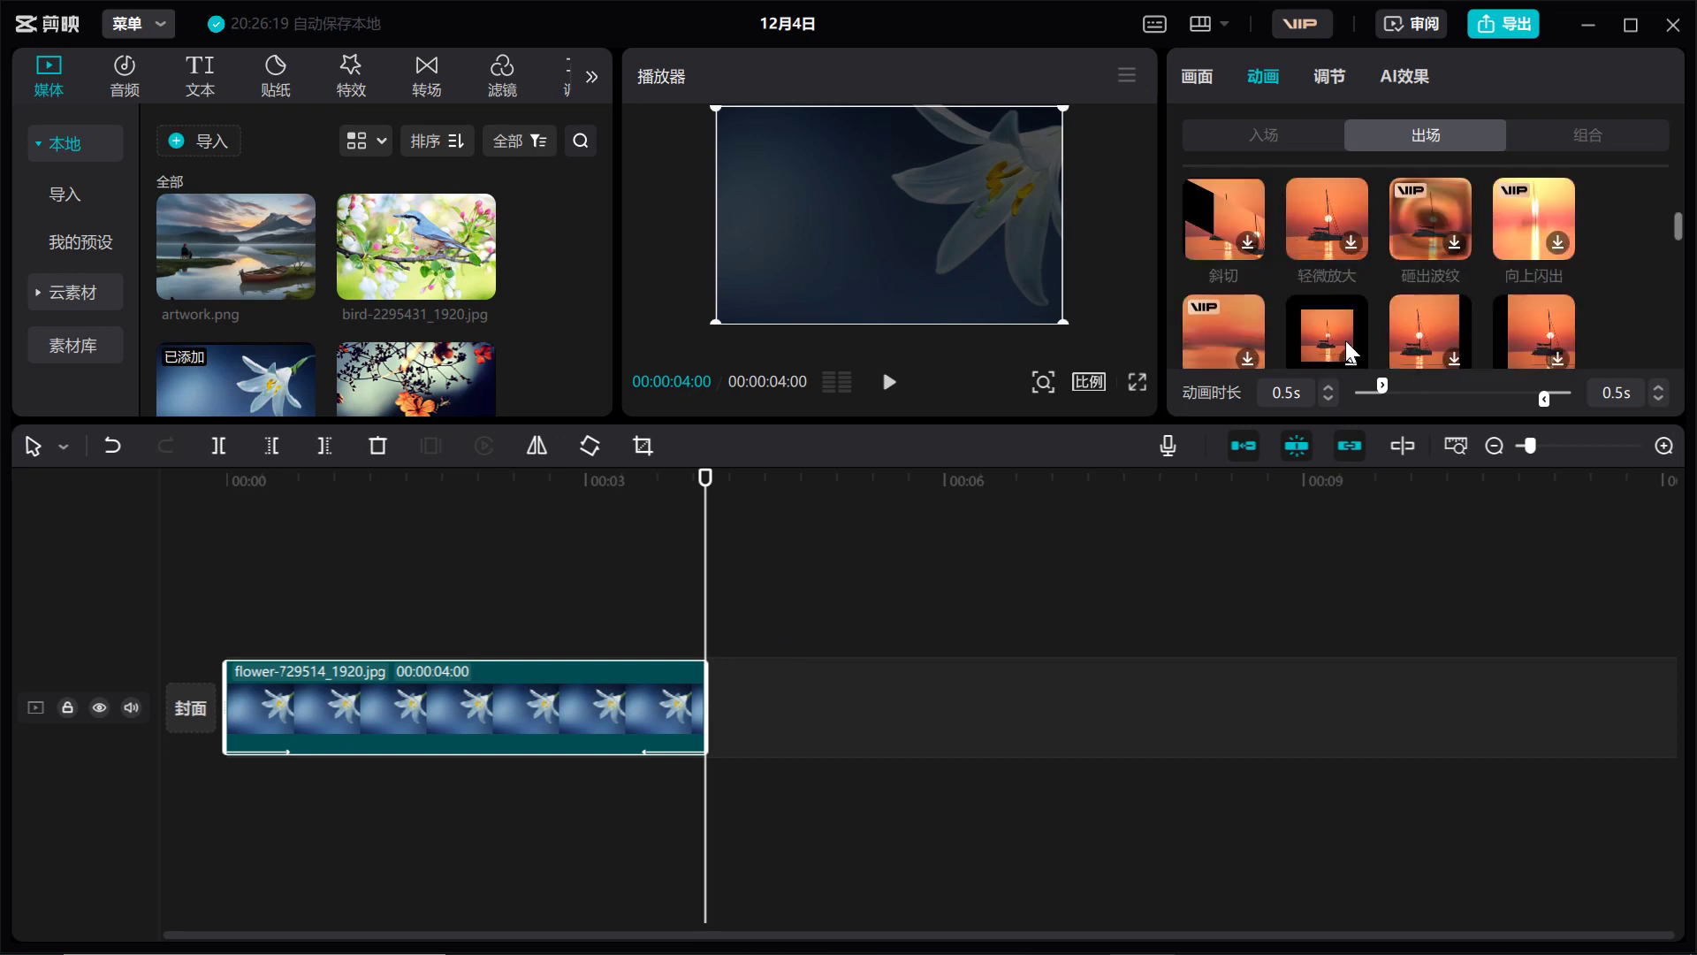
left_click(1248, 240)
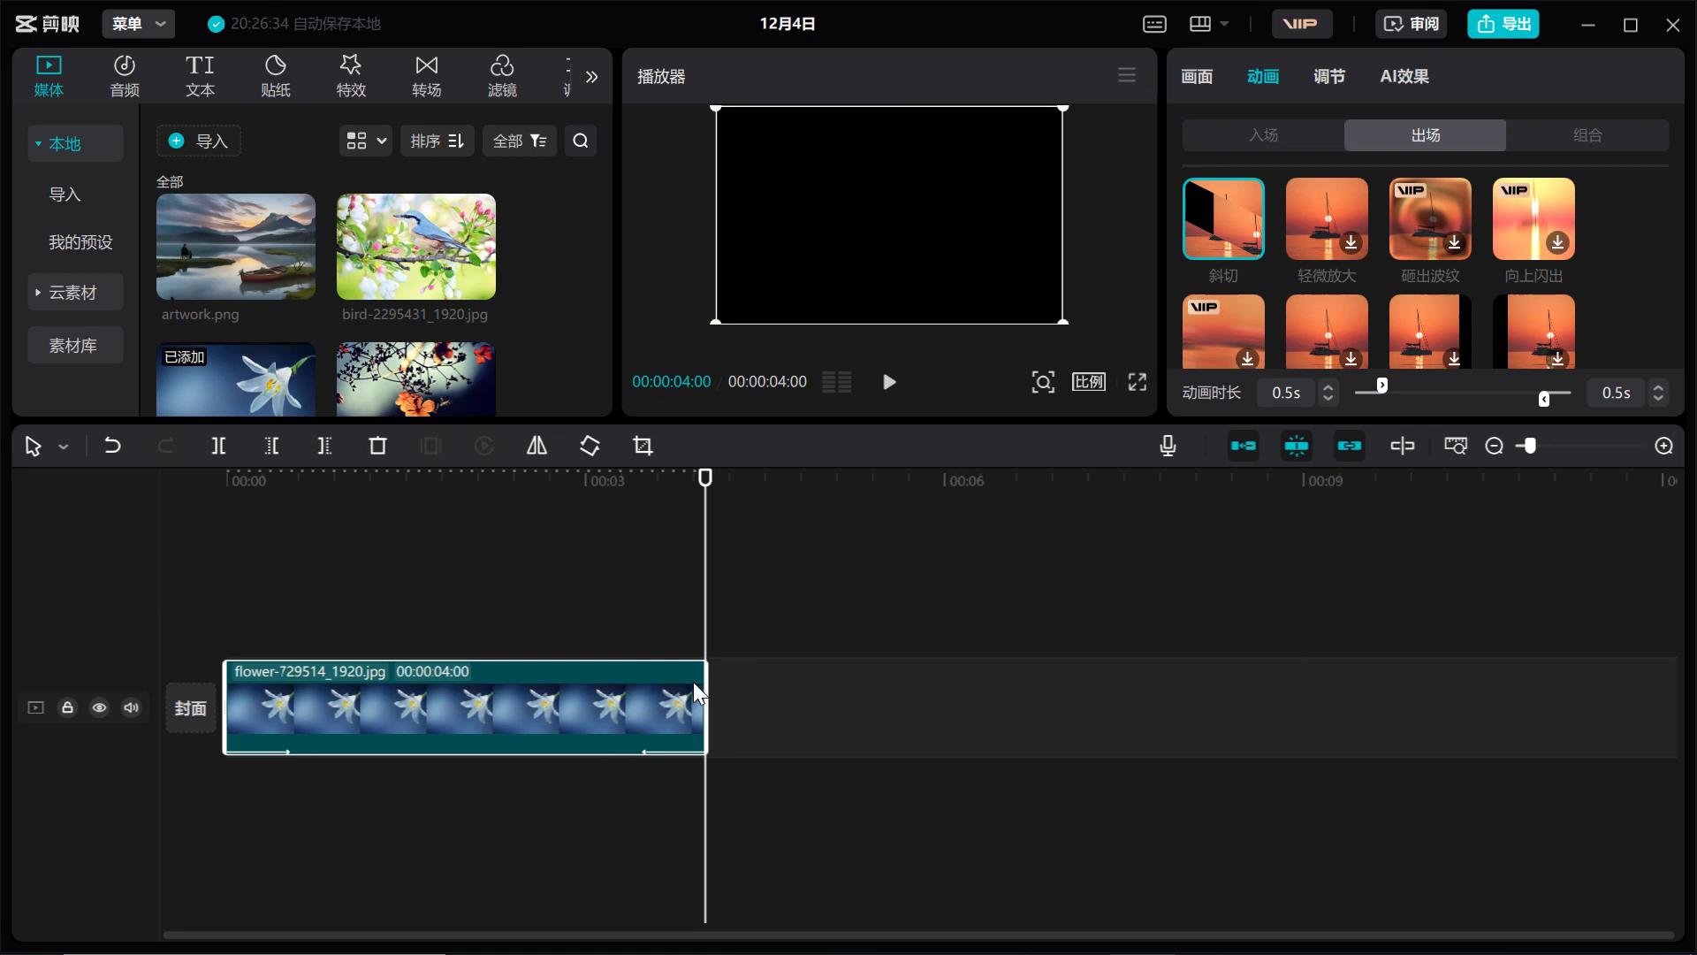
left_click_drag(712, 541, 133, 577)
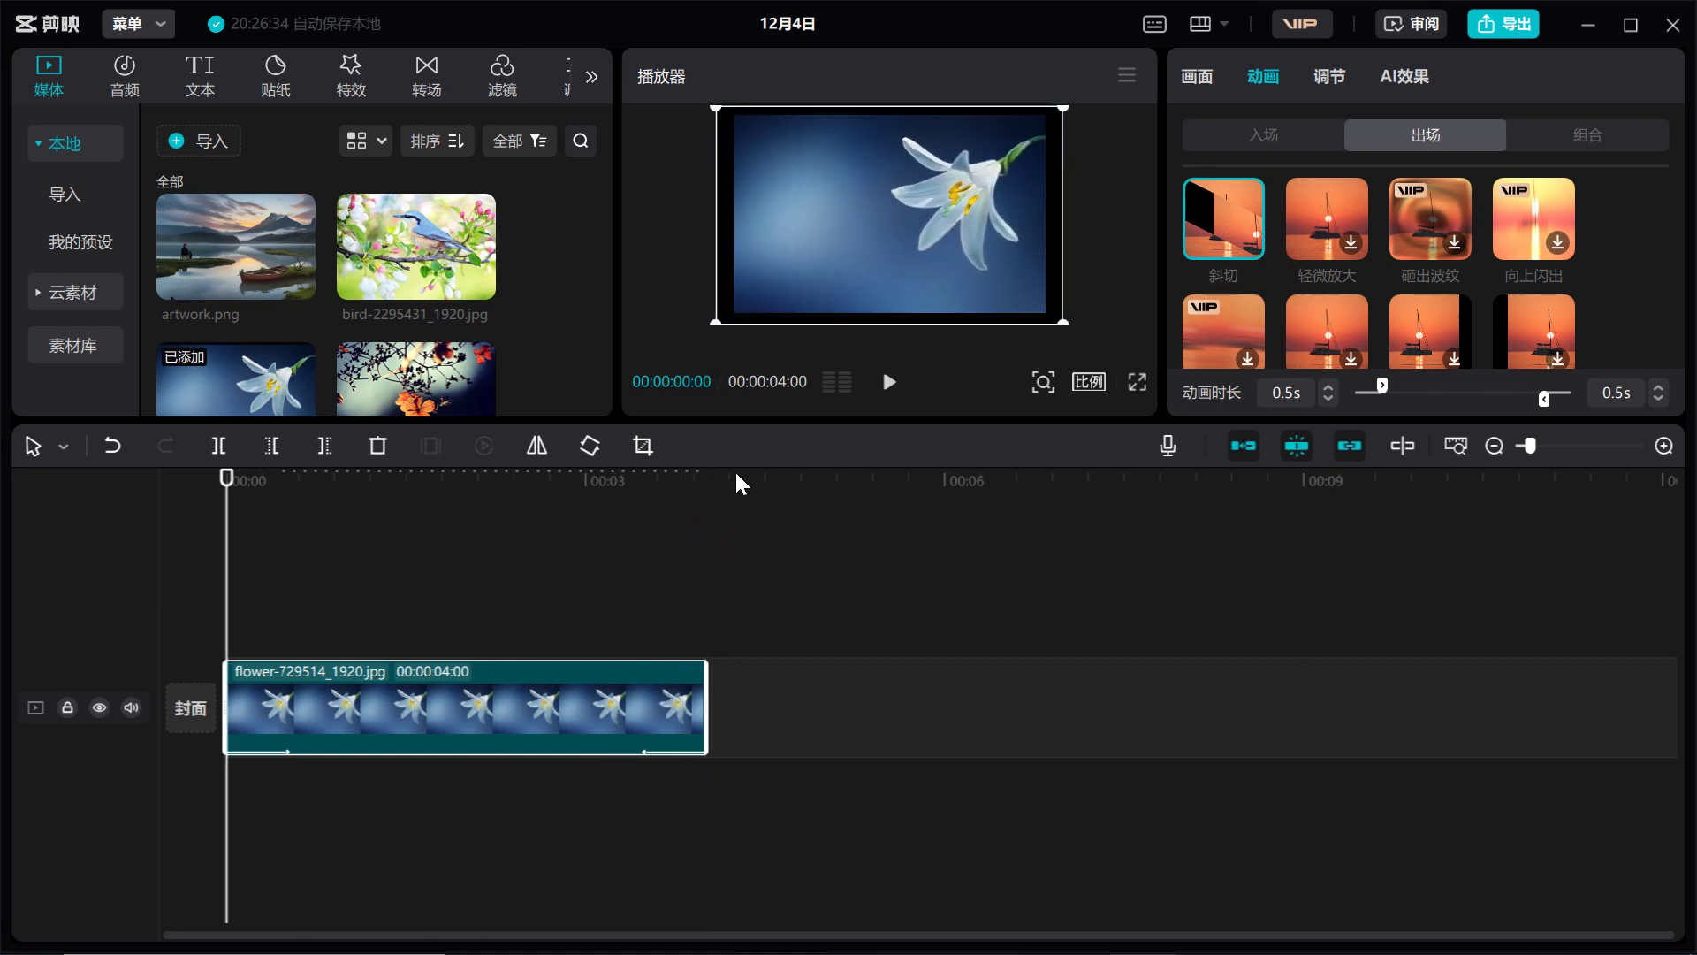
left_click(890, 382)
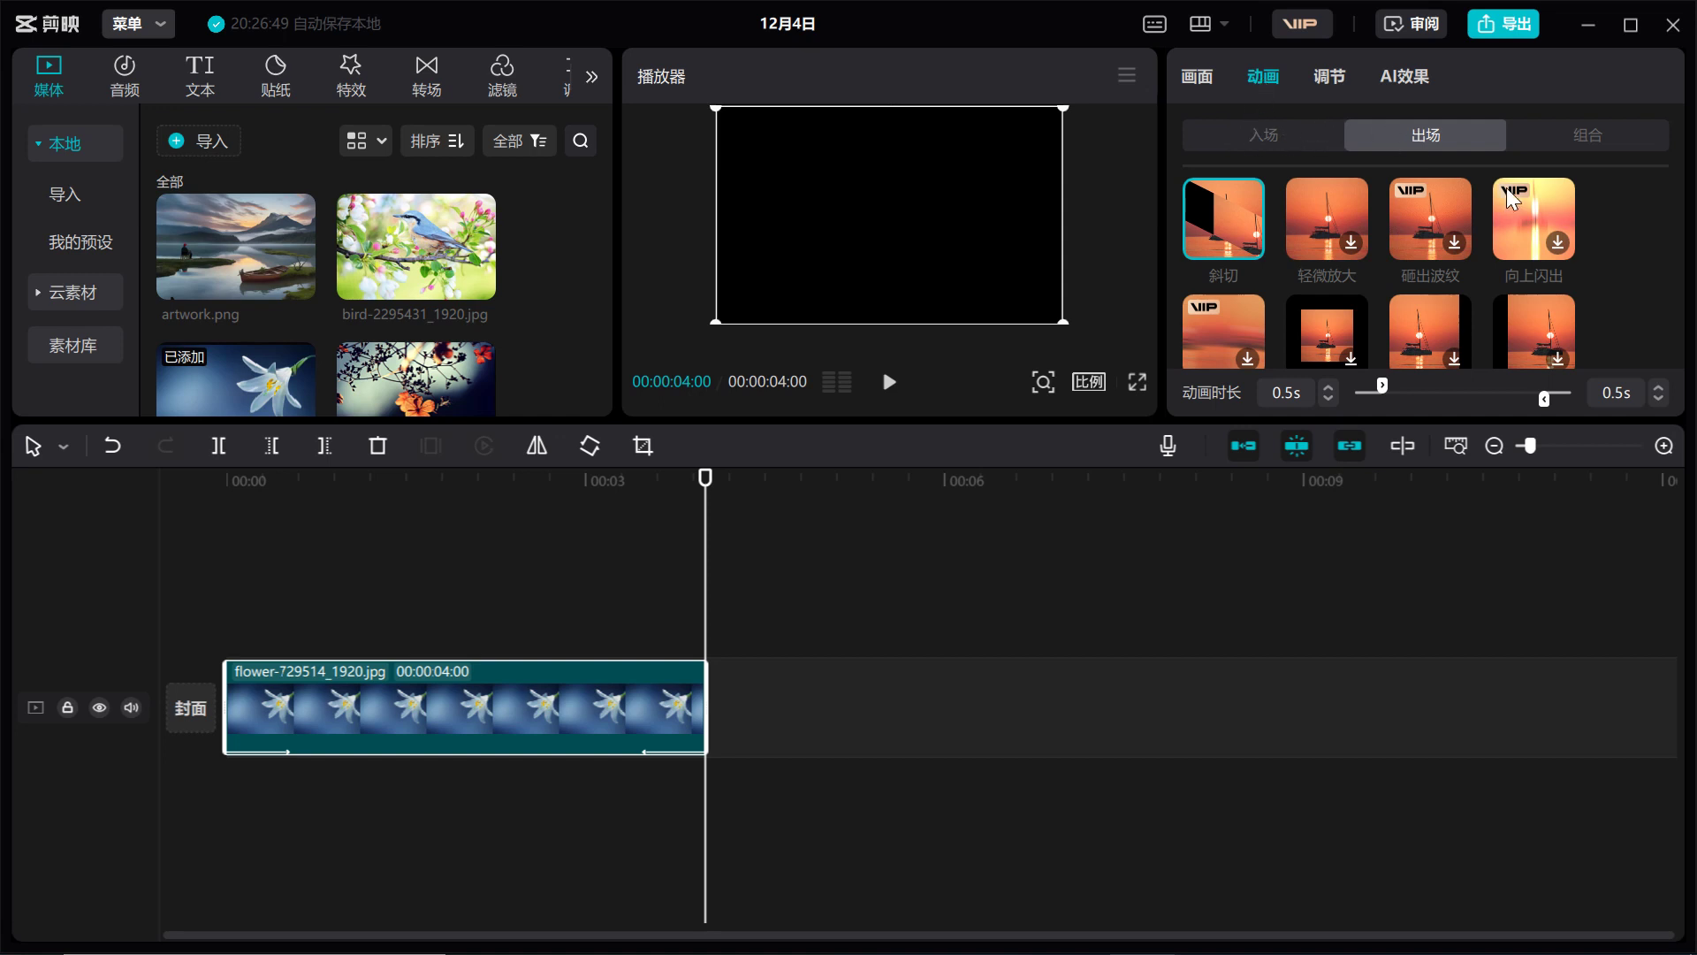
Step: Apply the 拉伸扭曲 combination animation to the lily clip and play it from the beginning
left_click(1588, 145)
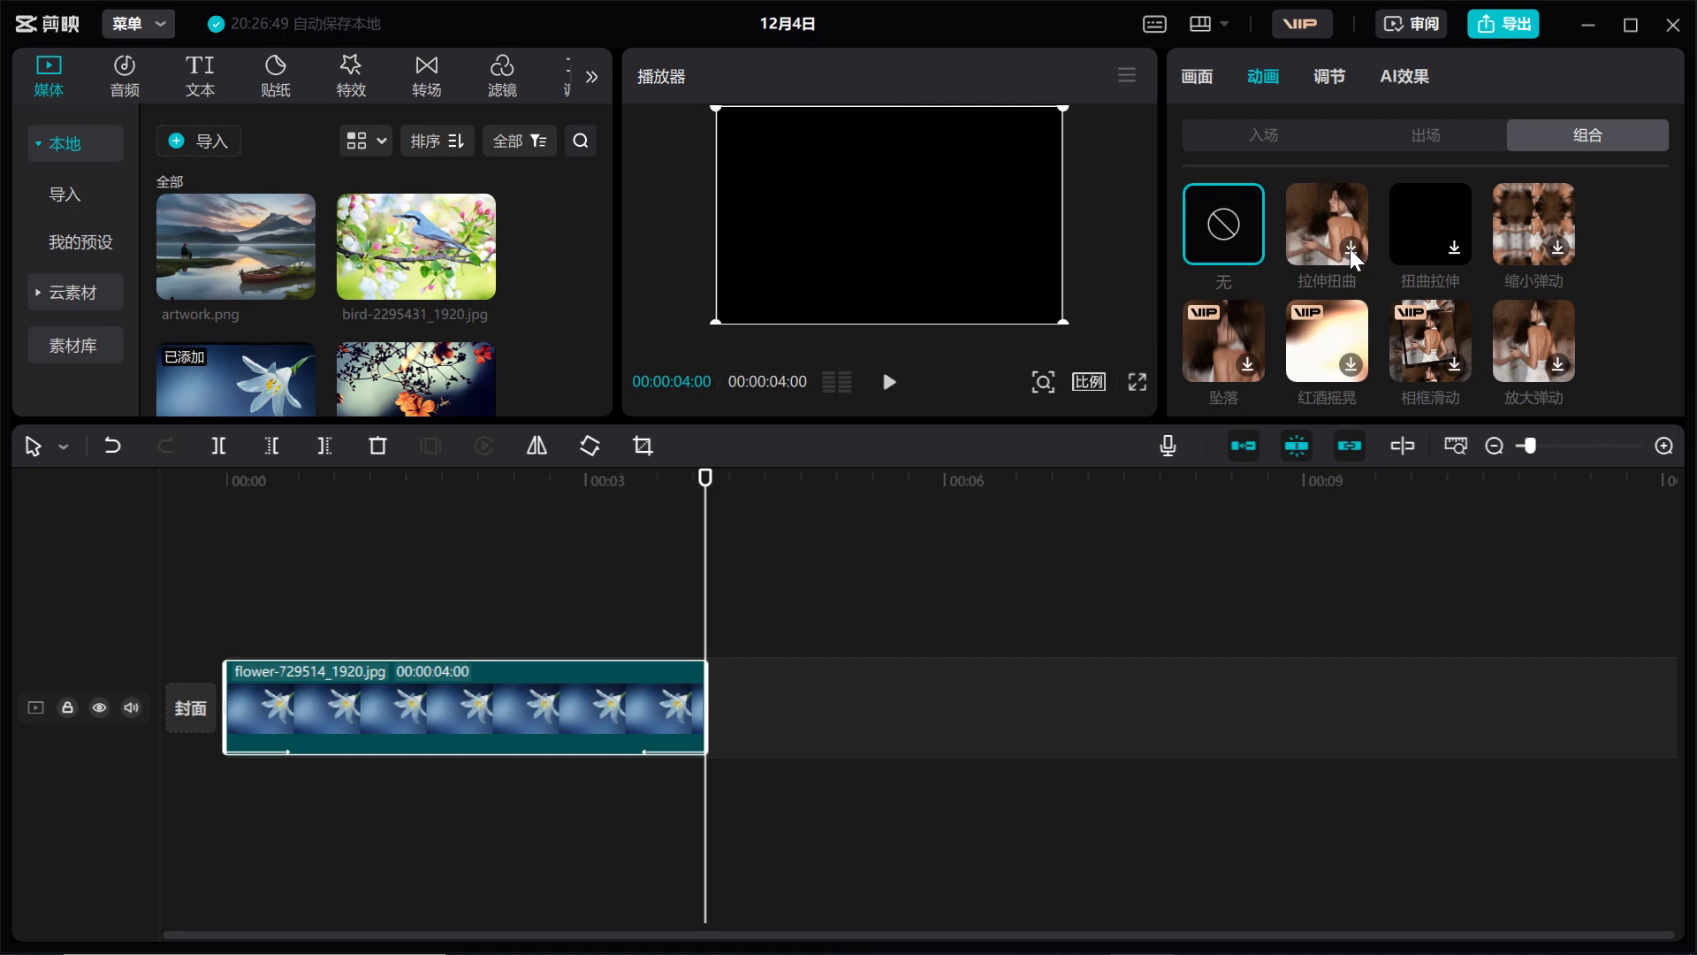
left_click(1335, 221)
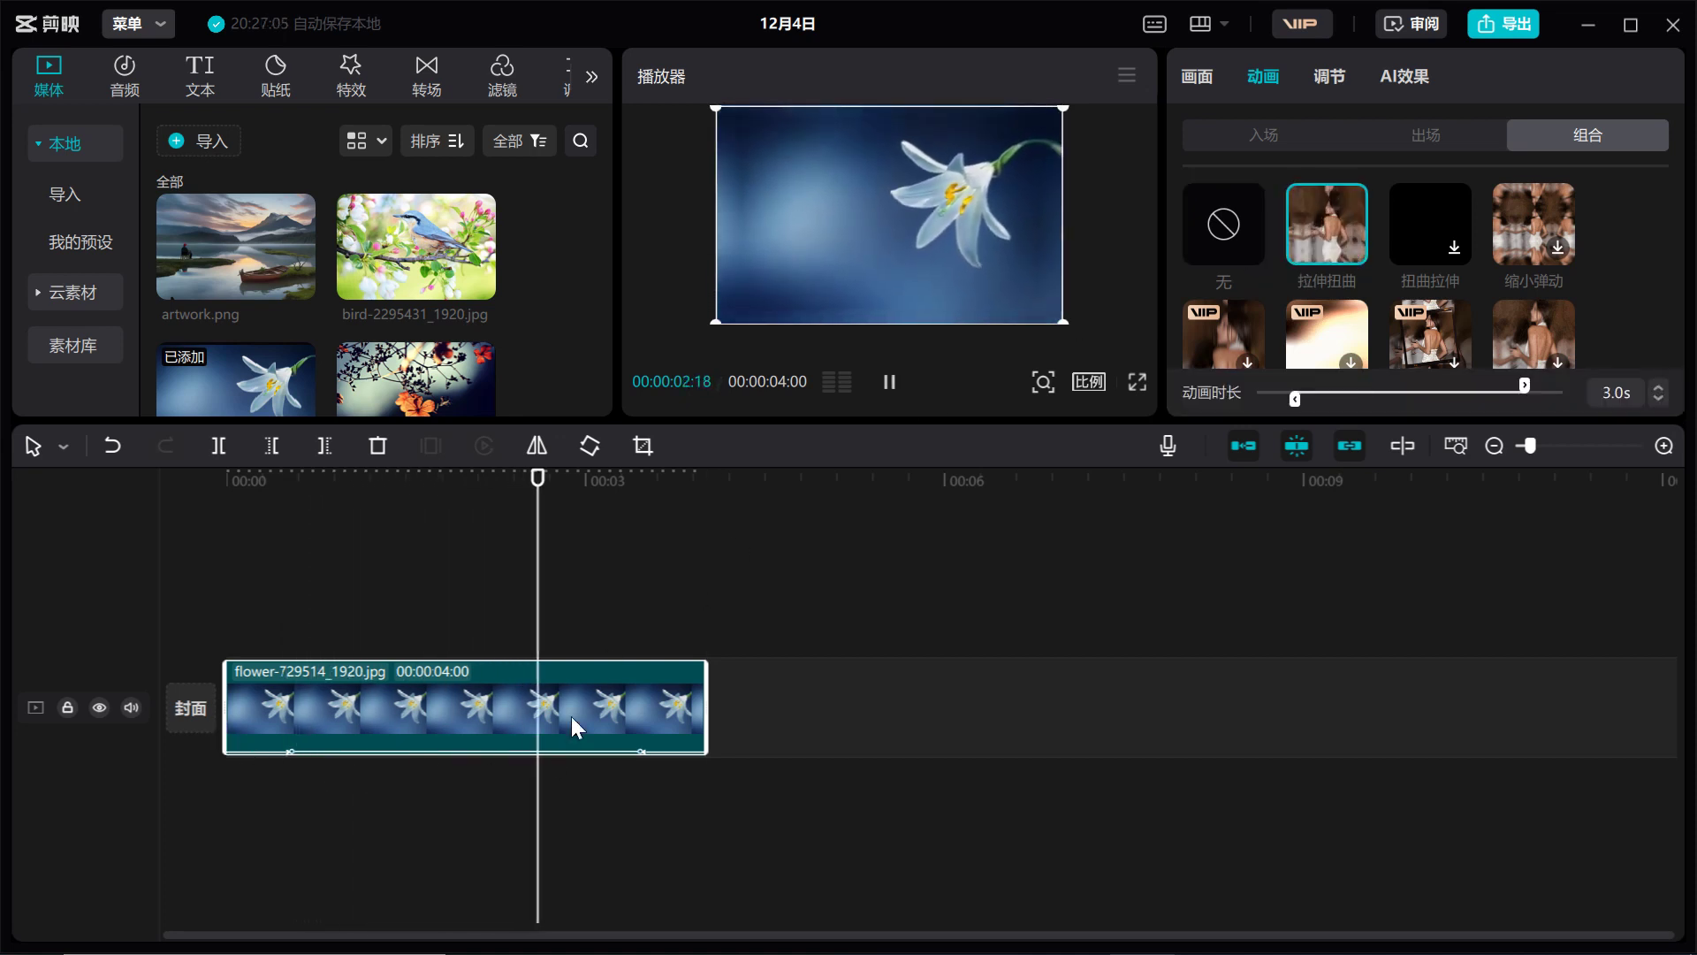
left_click_drag(644, 484, 216, 560)
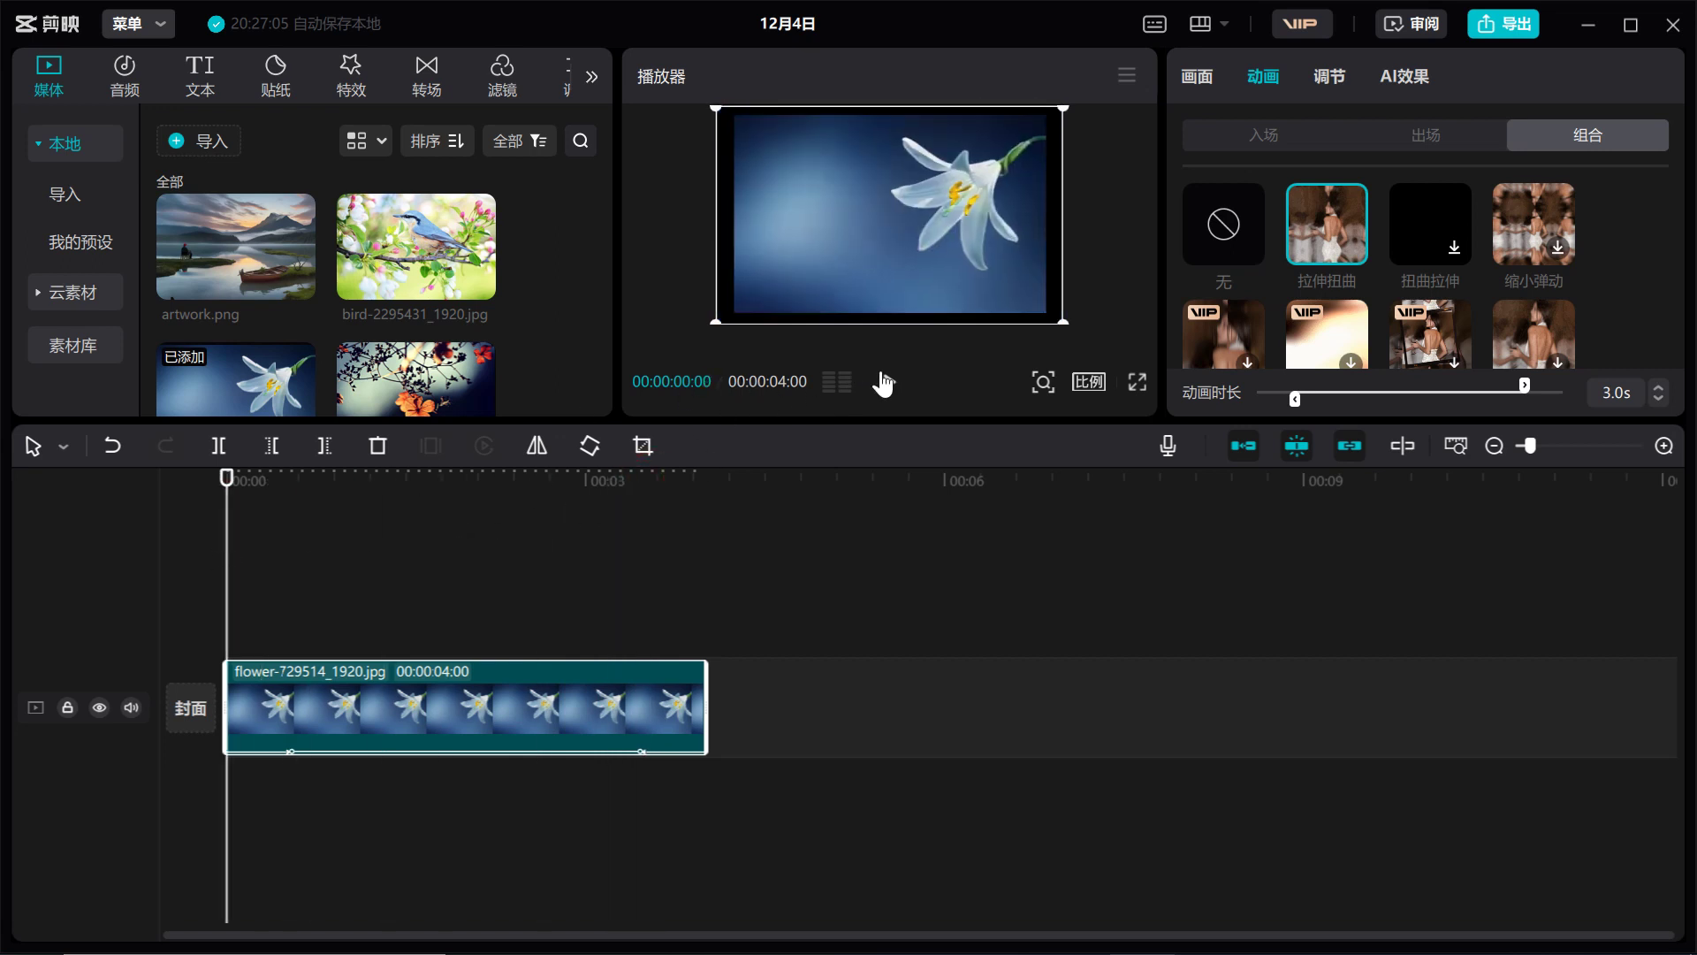
left_click(887, 382)
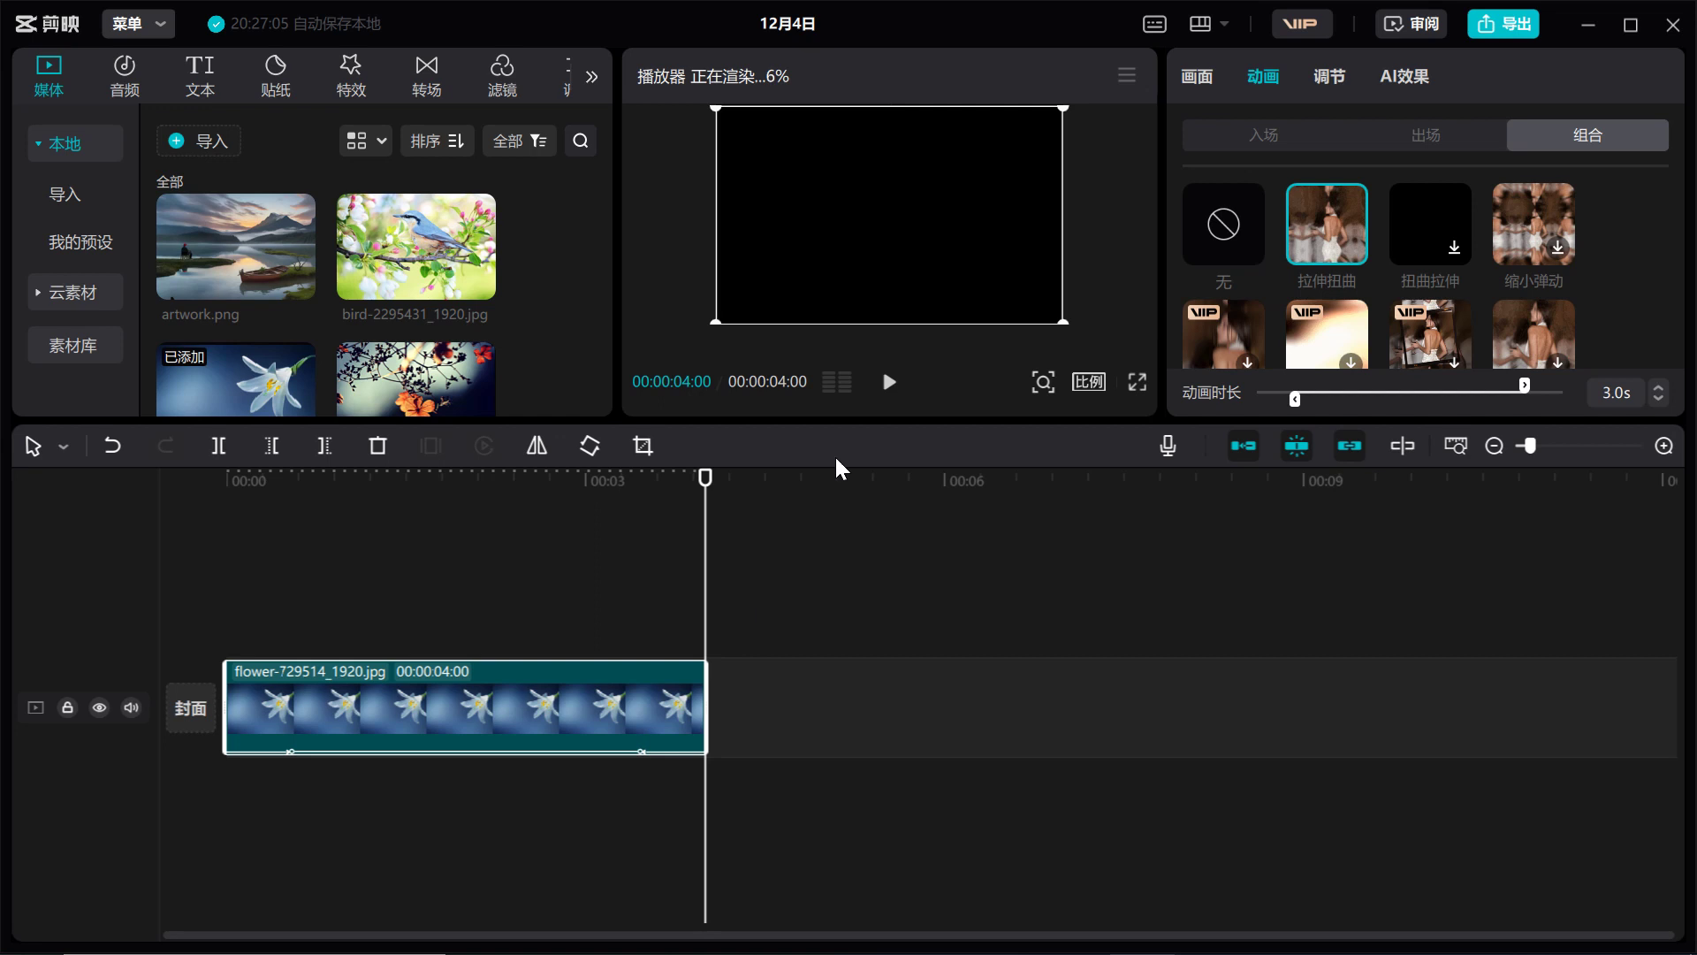
Step: Set the lily clip's entrance and exit animations to 无 and return the playhead to the start
left_click(1273, 137)
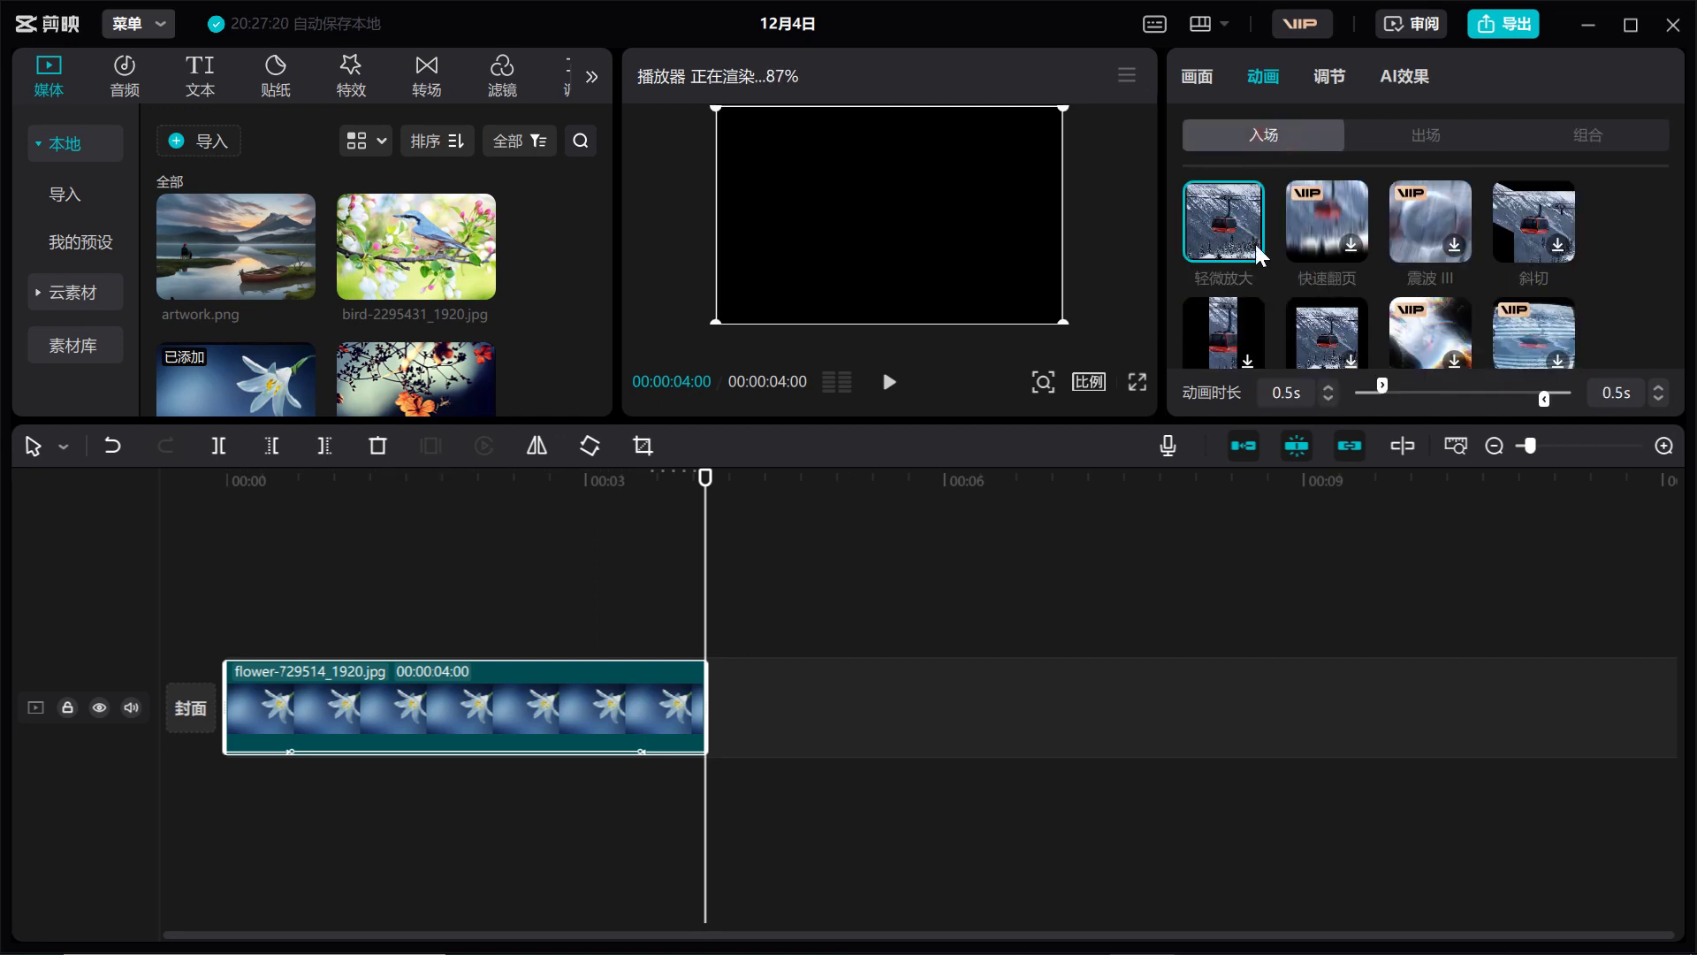
left_click(1401, 134)
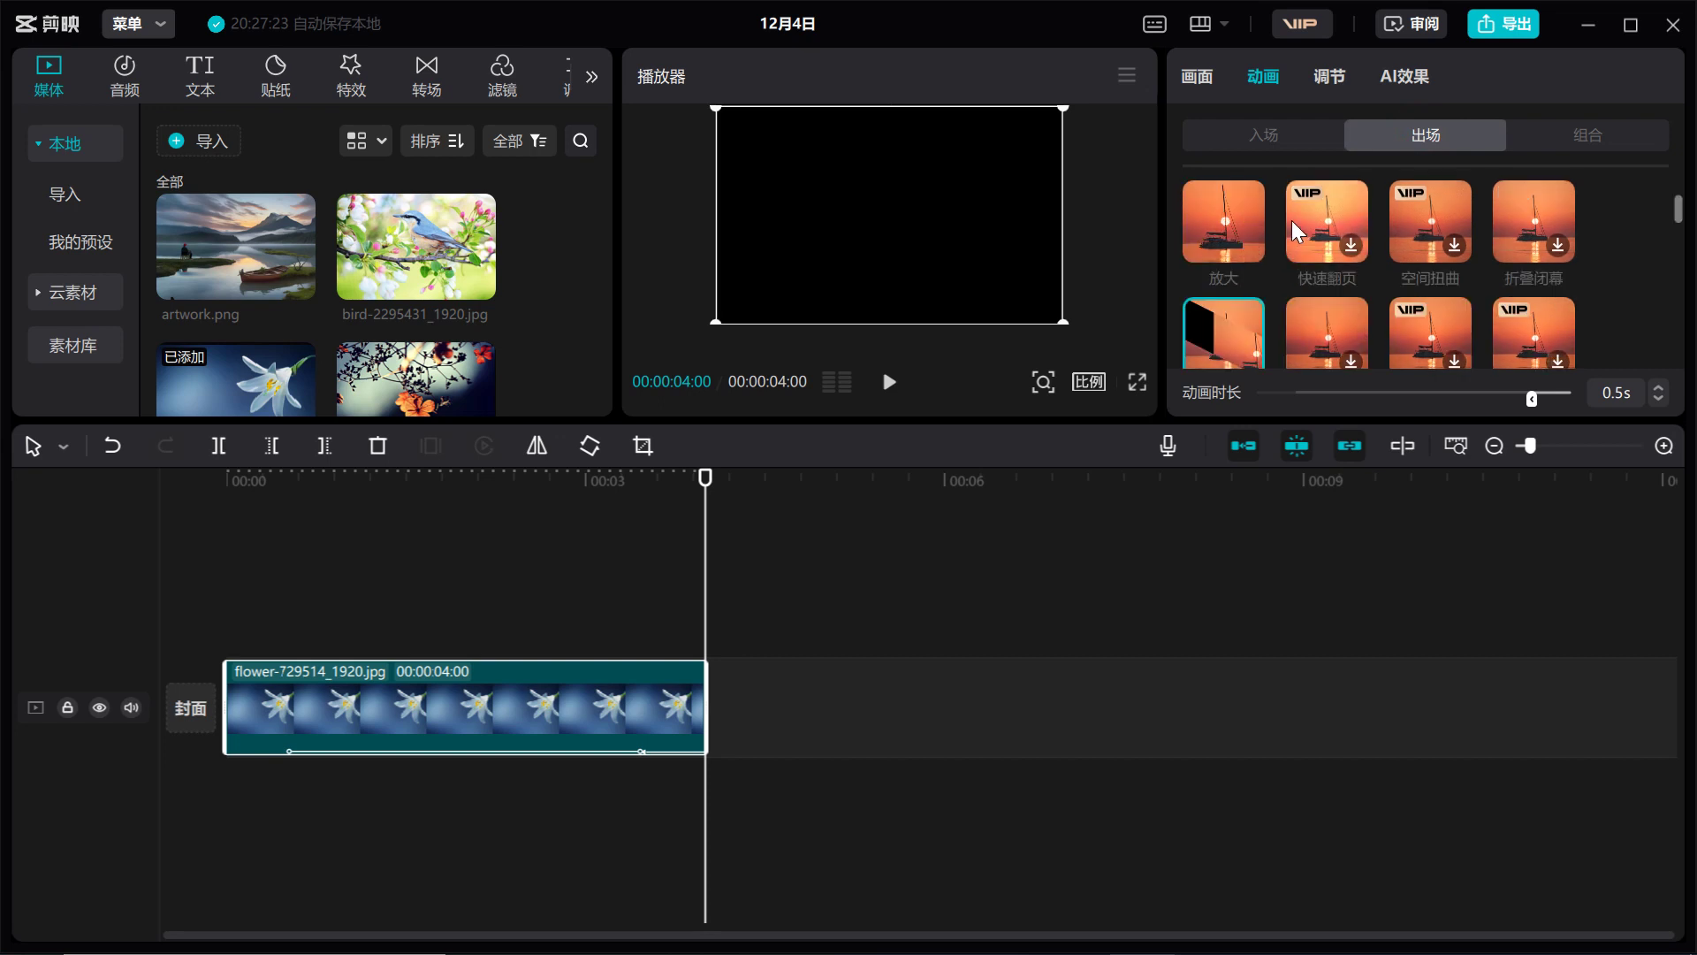
left_click(1220, 228)
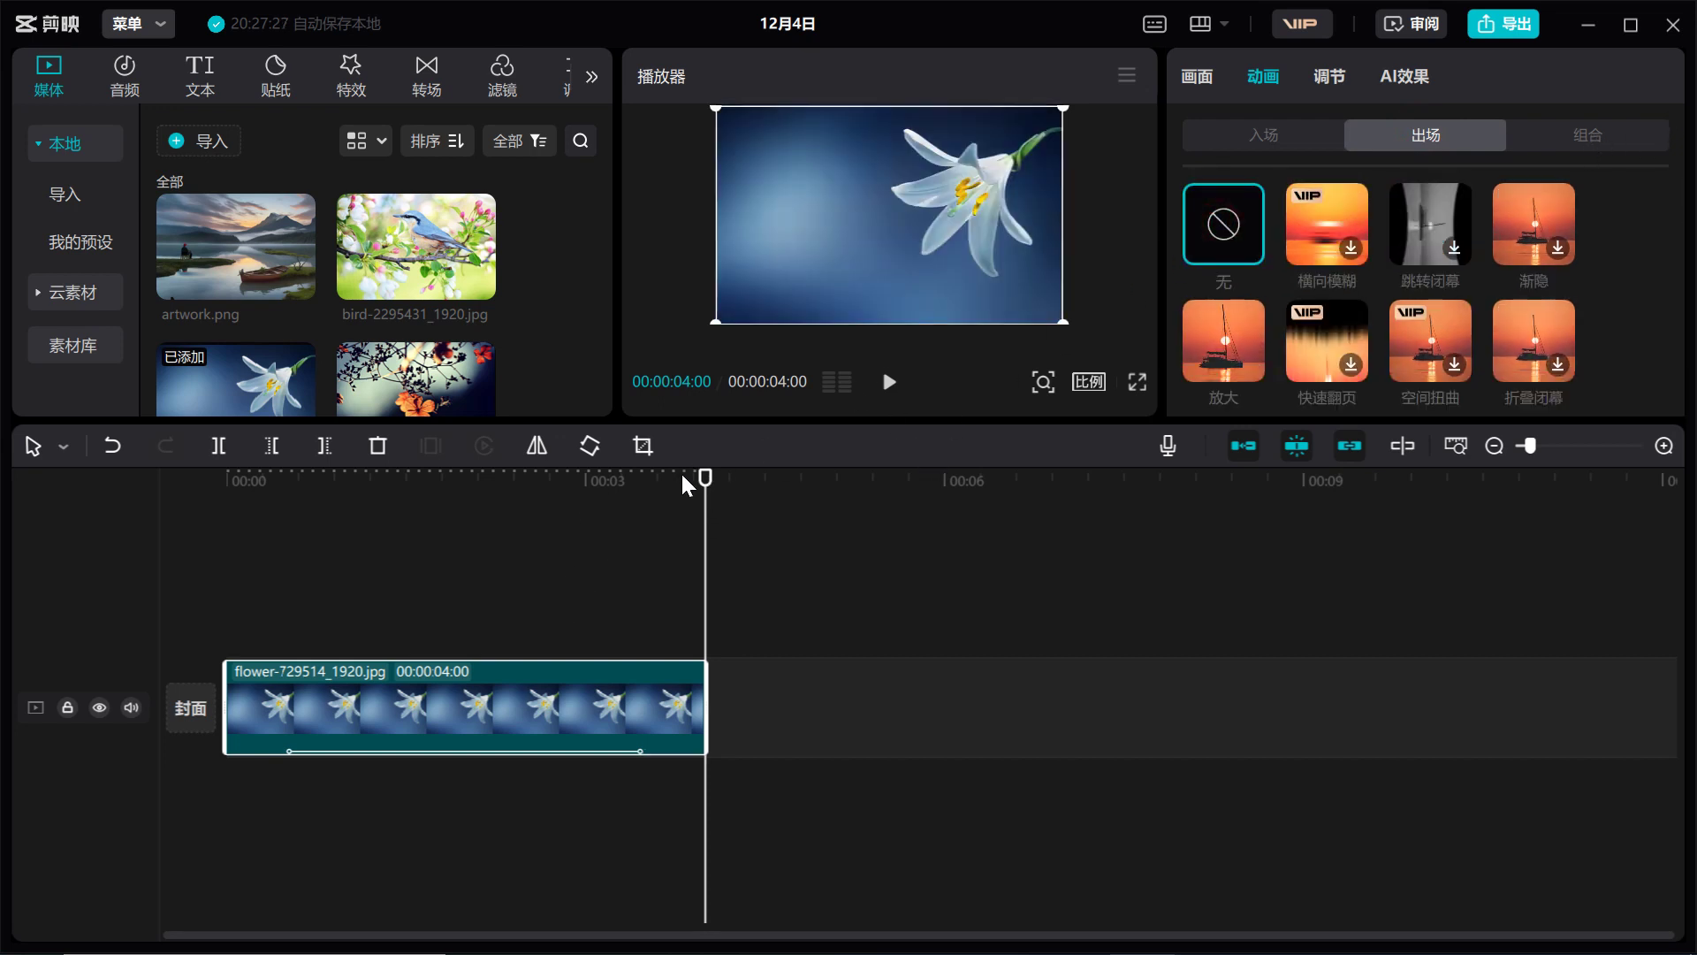
left_click_drag(705, 477, 162, 543)
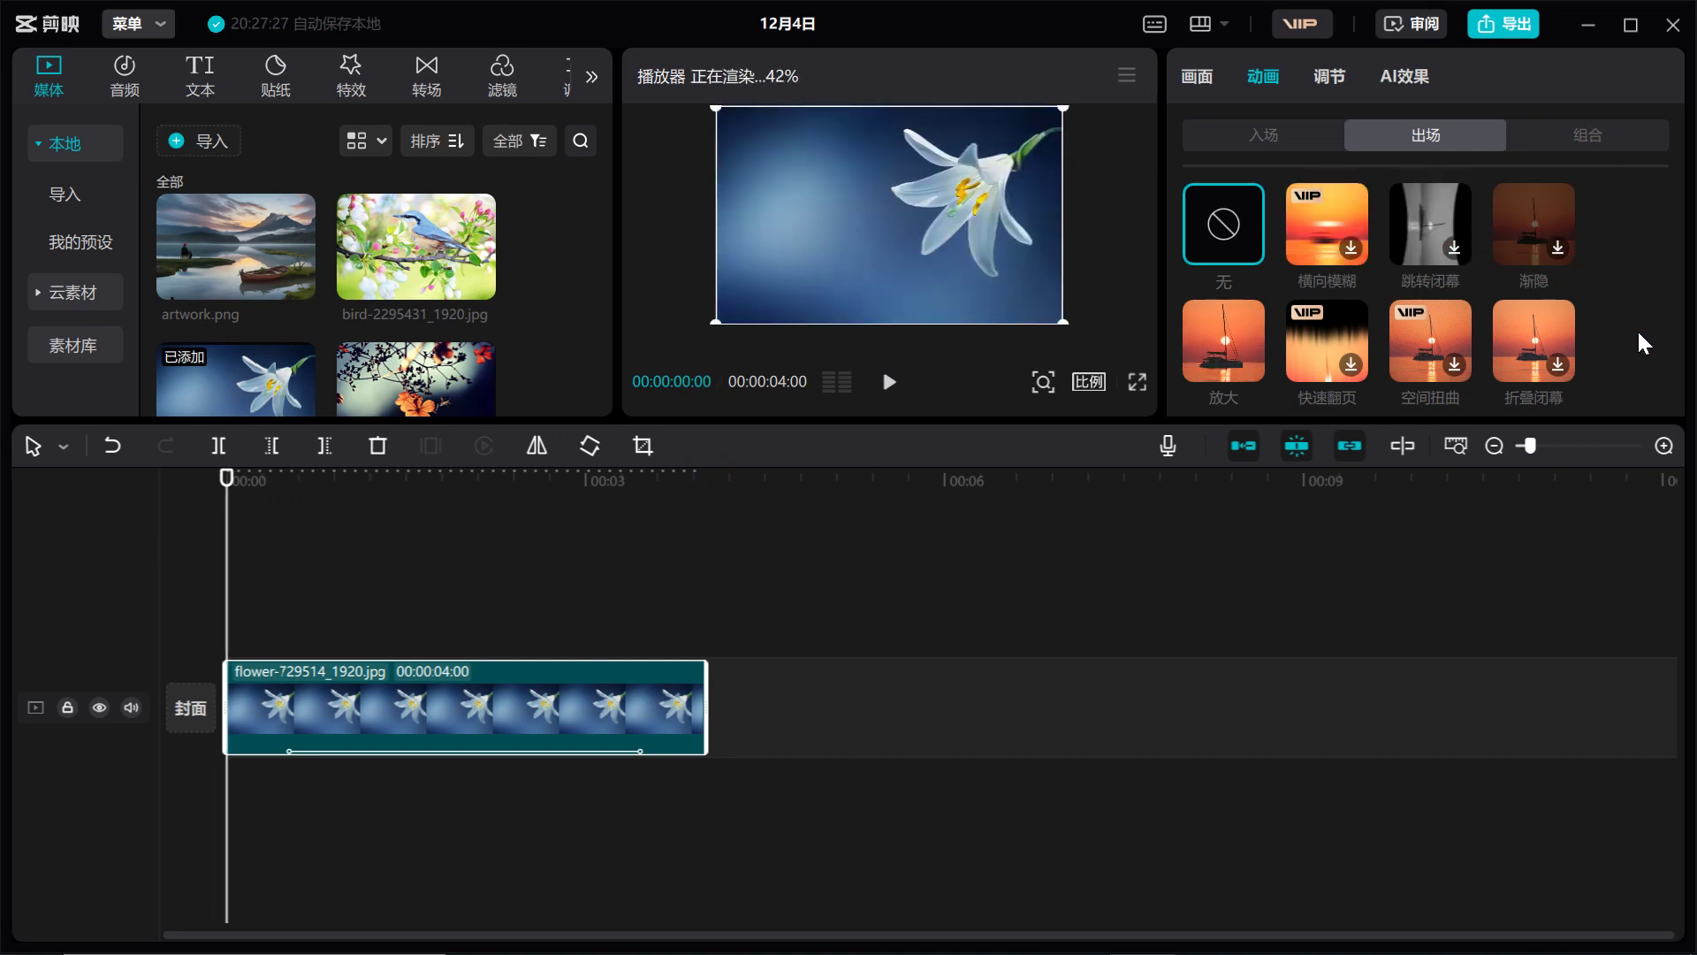
scroll(1625, 294, "down", 2)
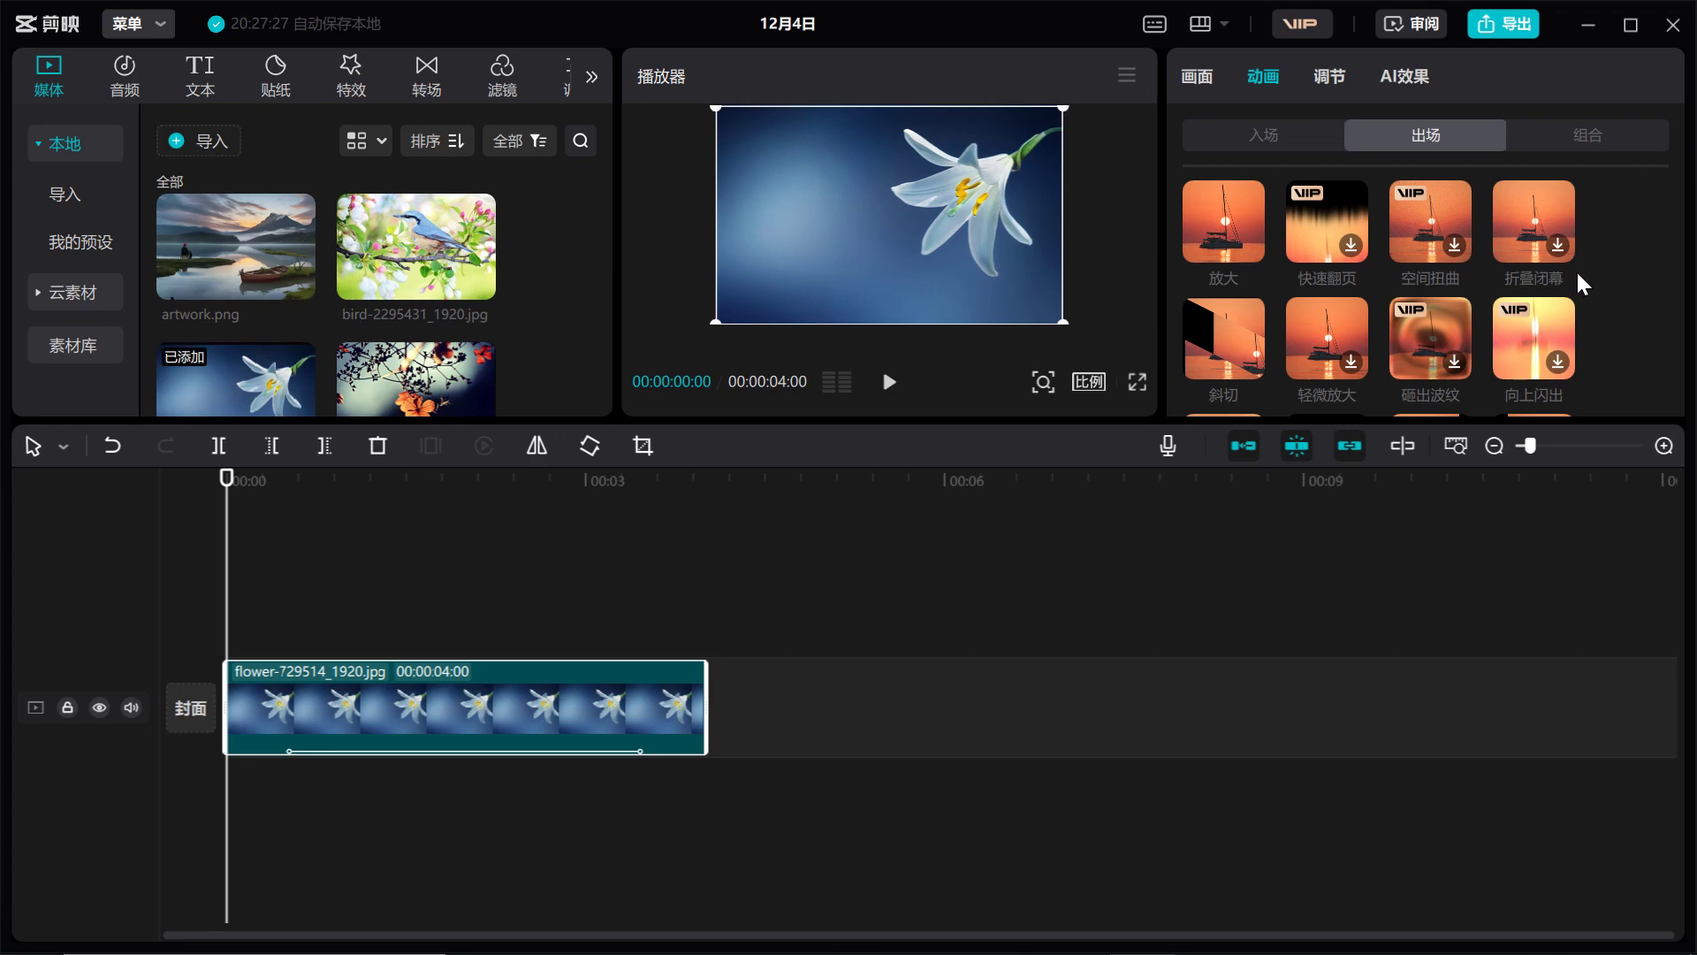
scroll(1577, 269, "up", 2)
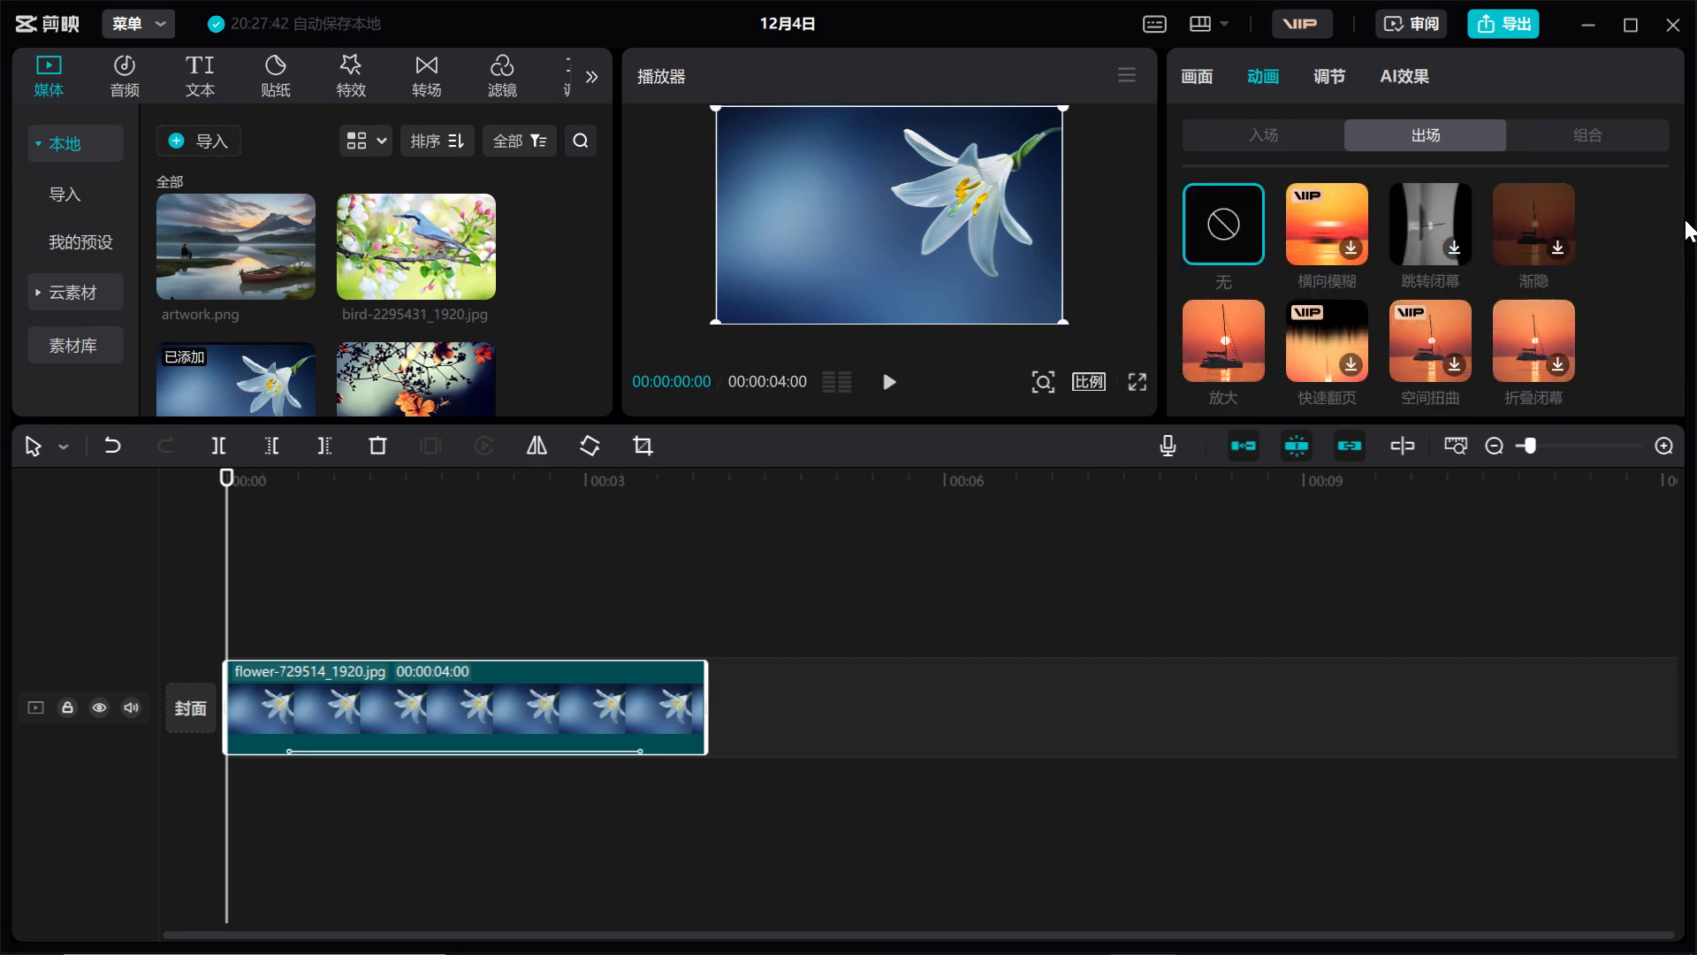
scroll(1644, 258, "down", 2)
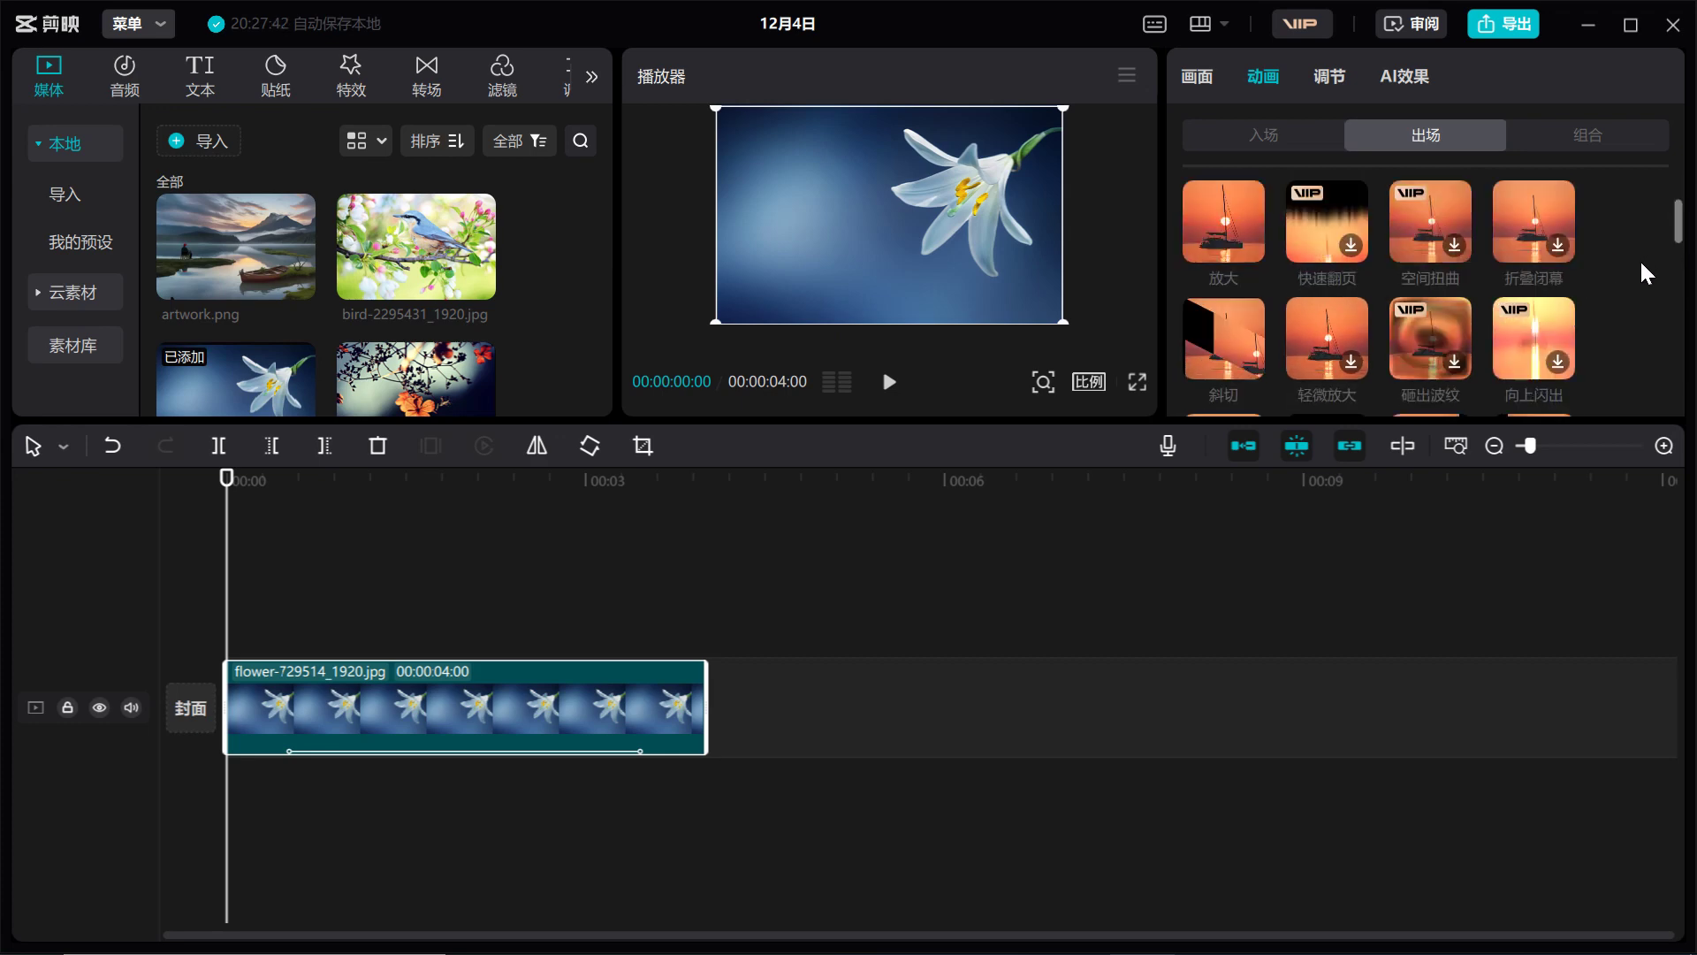
Step: Apply the 向右滑动 exit animation to the lily clip and play the clip from the beginning
scroll(1641, 258, "down", 2)
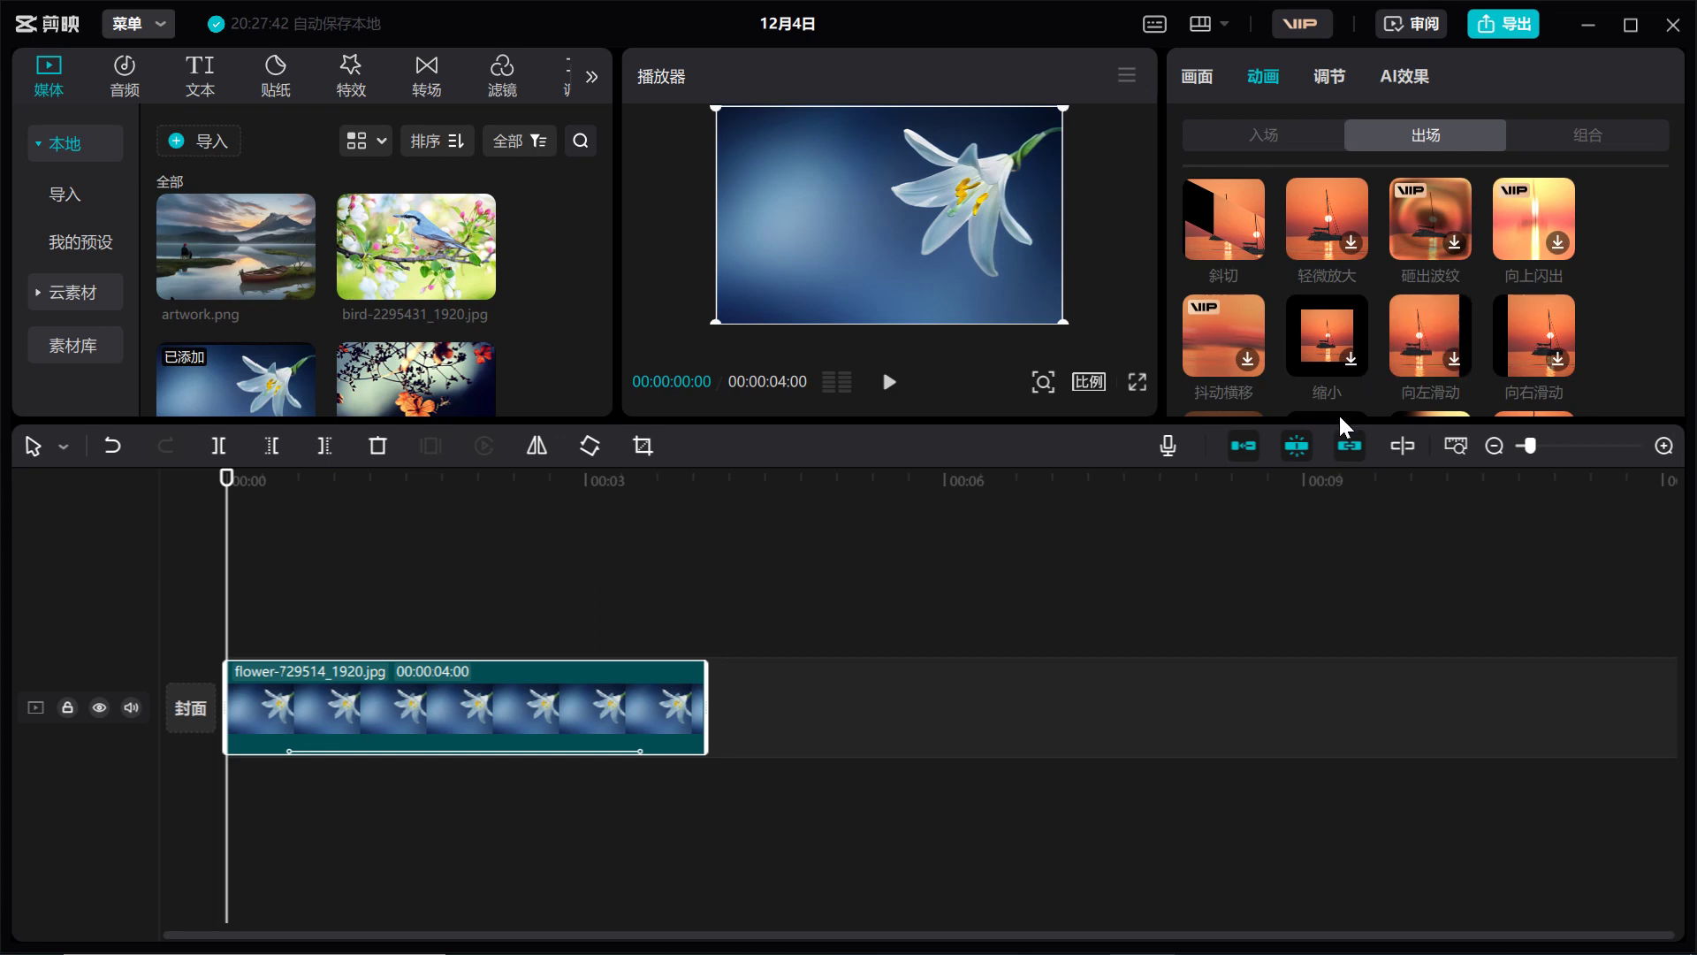
left_click(1540, 339)
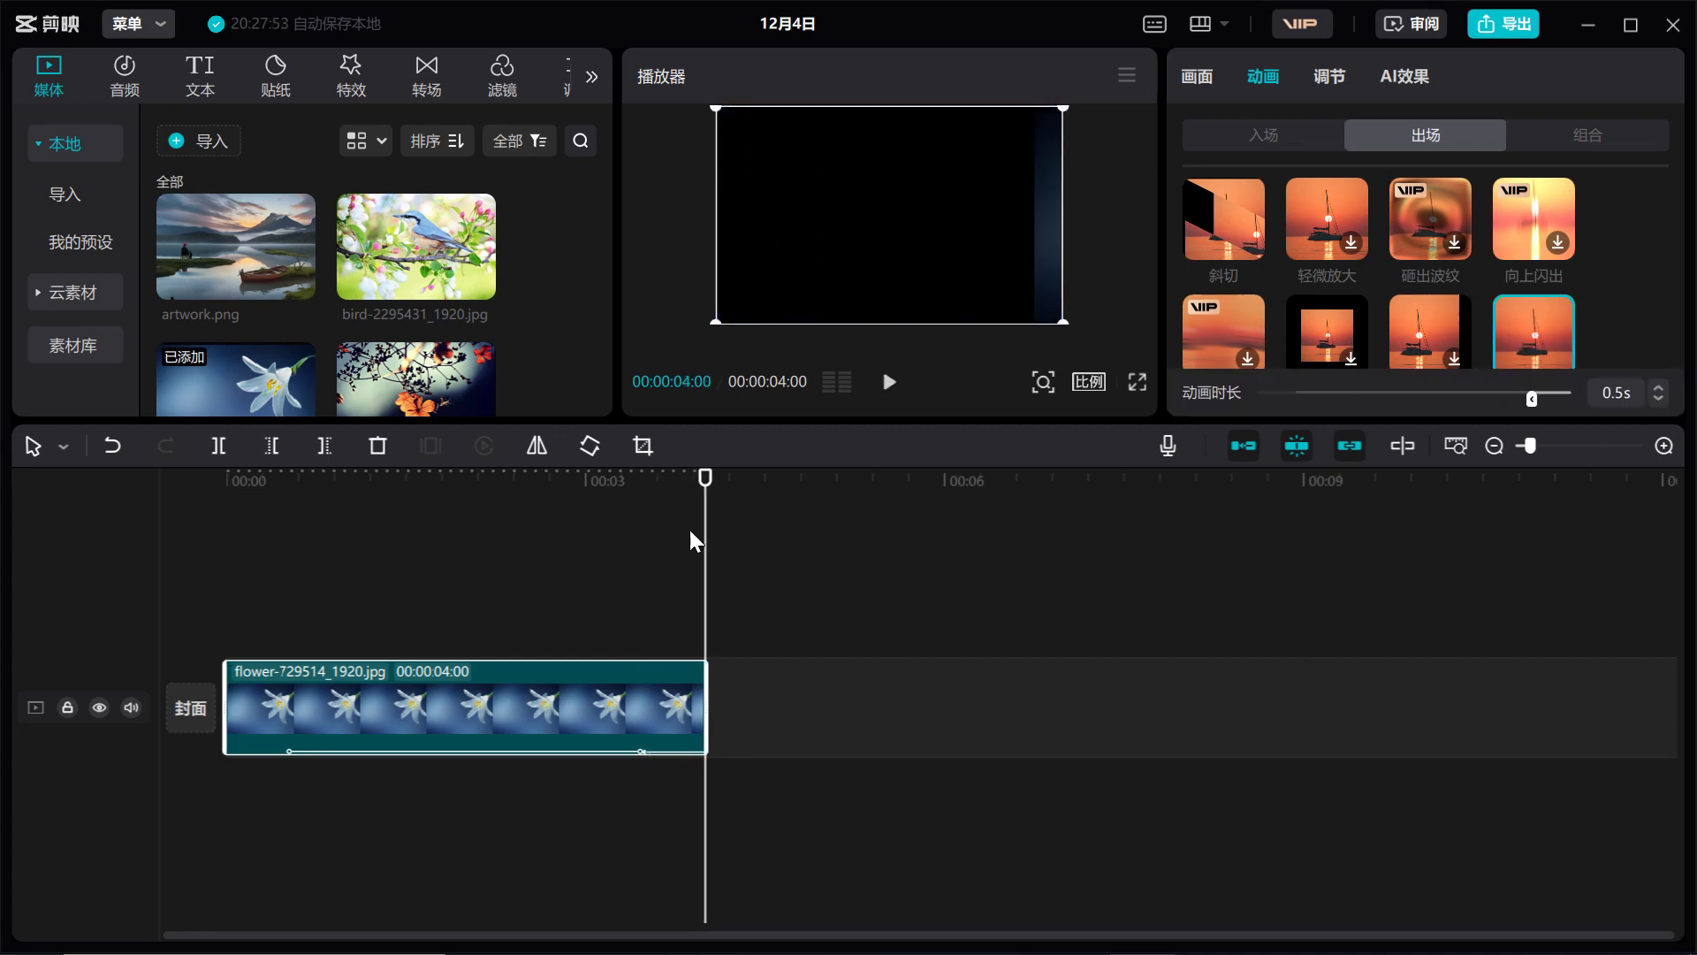
left_click_drag(703, 476, 189, 511)
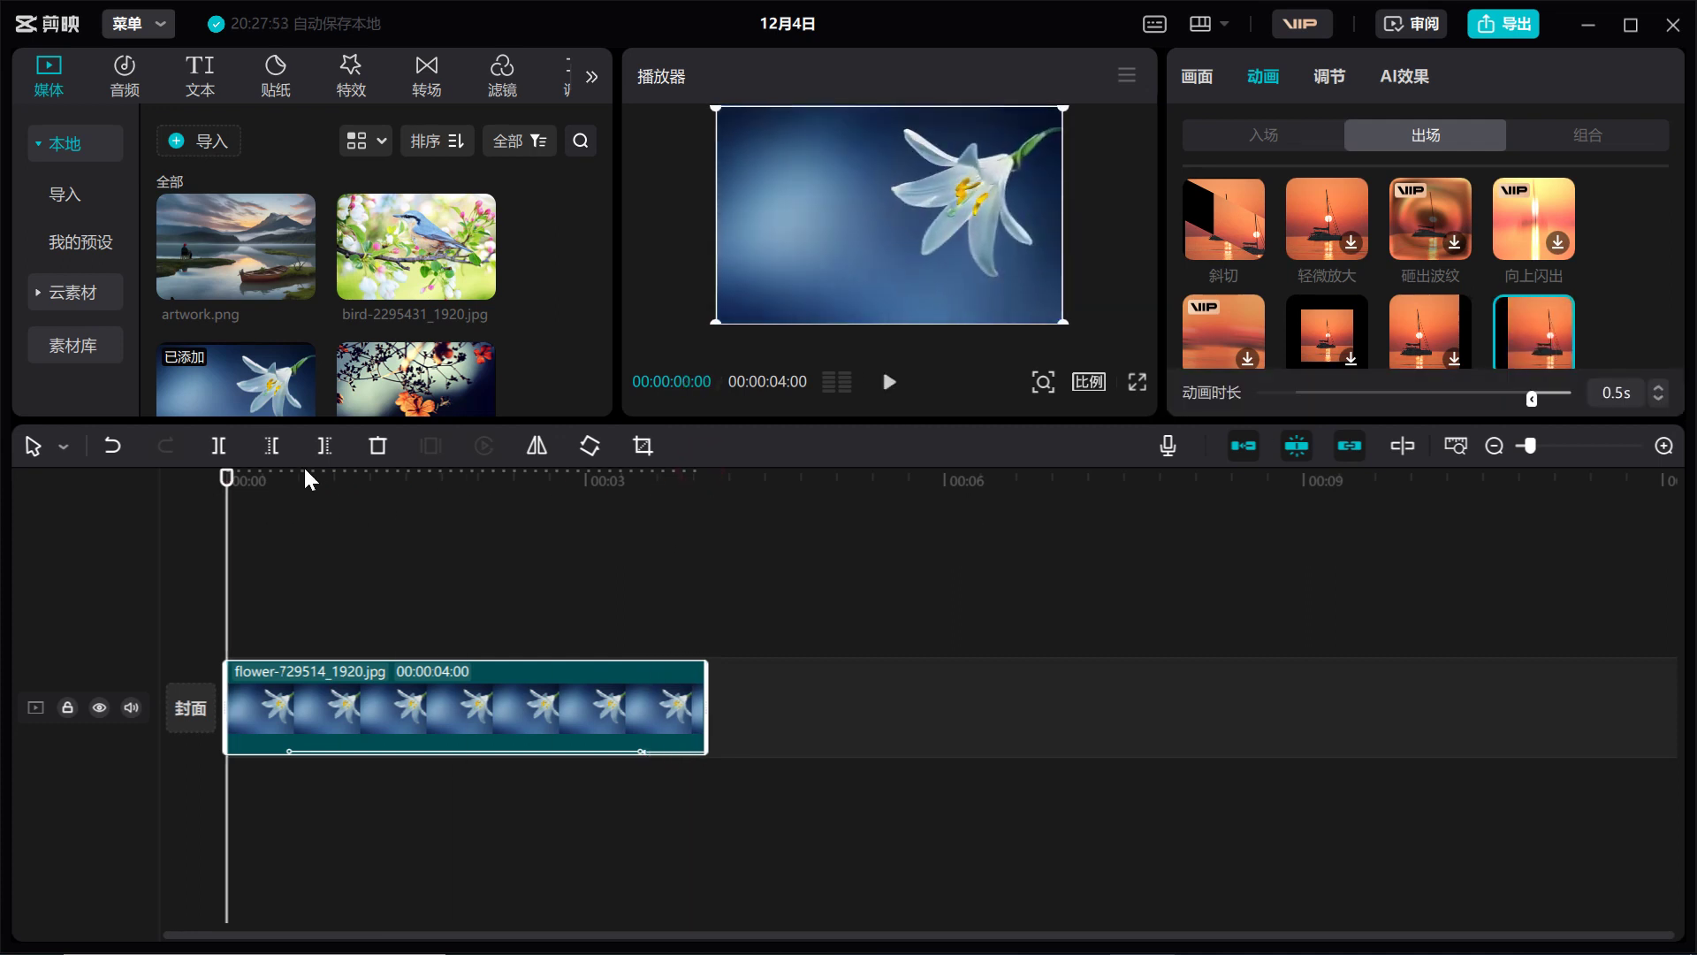
left_click(891, 383)
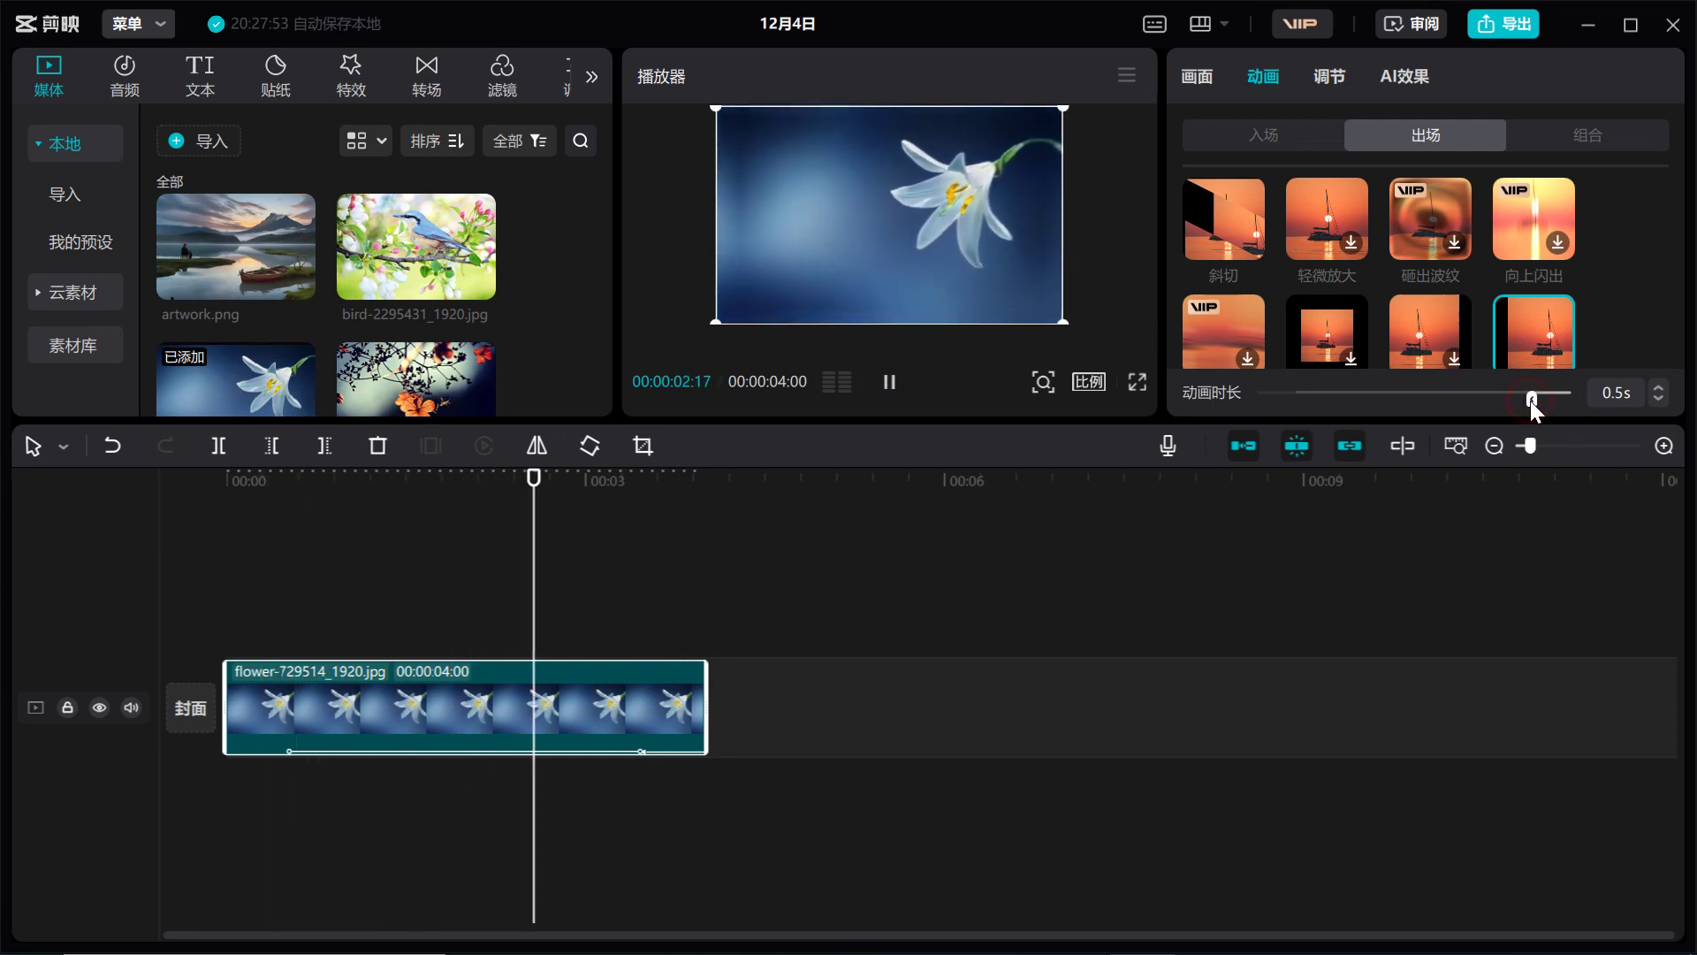
Step: Remove the lily clip's exit animation and play the clip from the start with the 拉伸扭曲 combination animation
scroll(1582, 252, "up", 3)
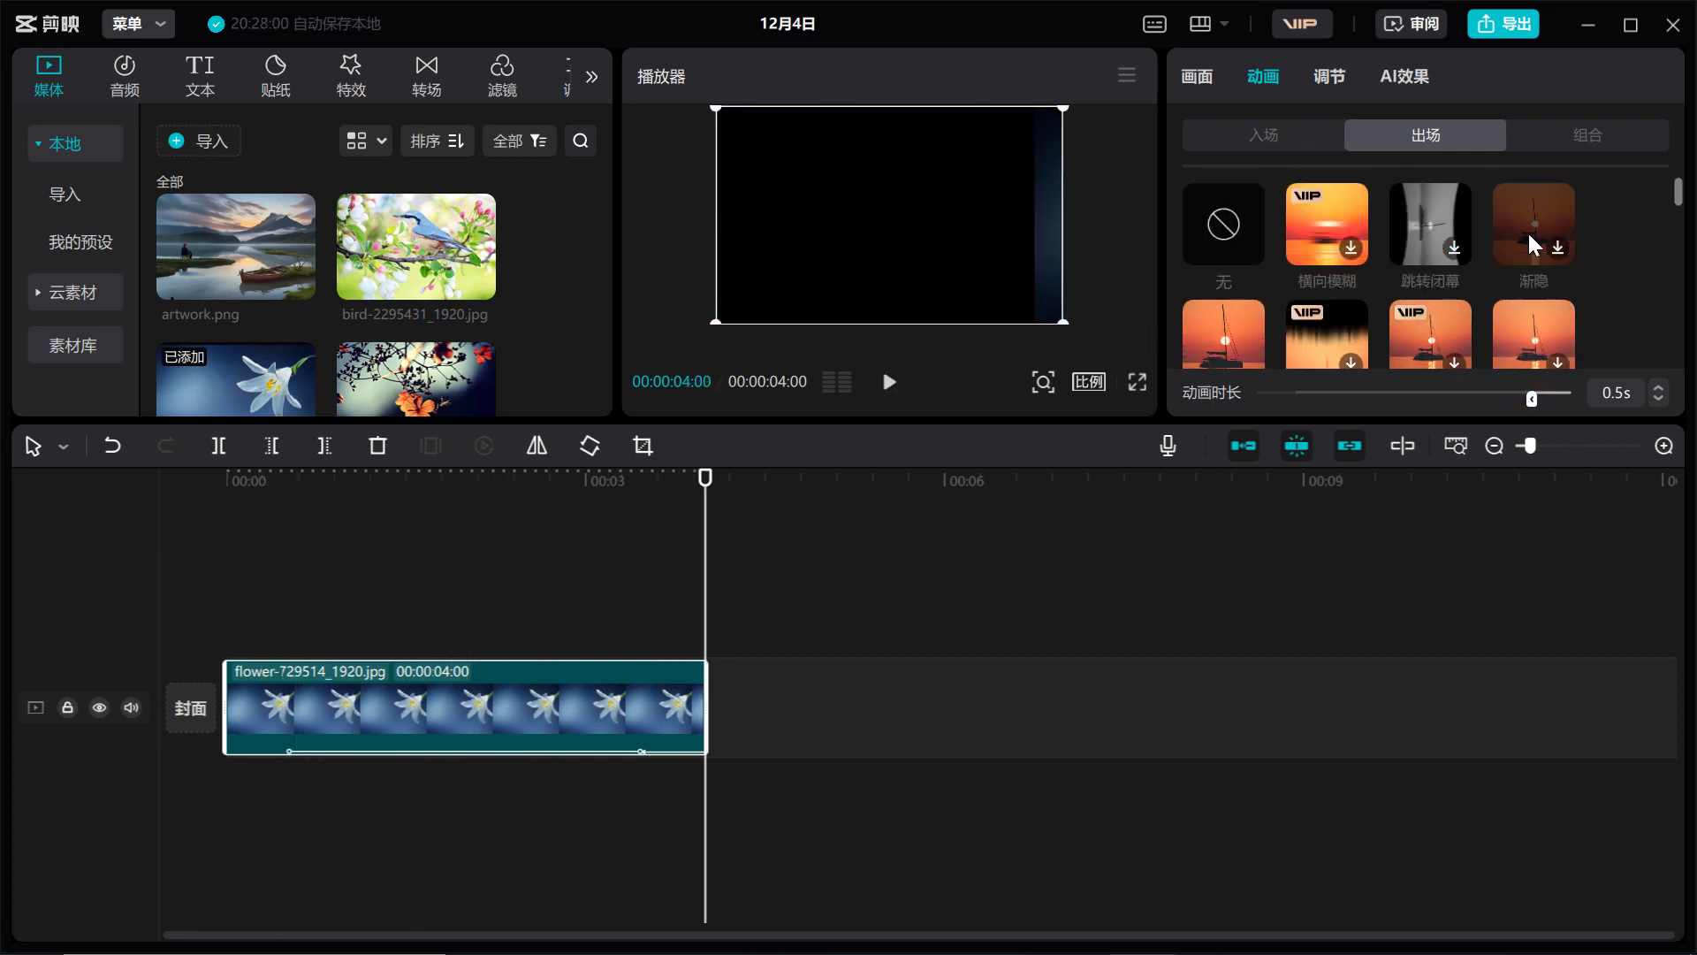
left_click(1218, 225)
left_click(1567, 142)
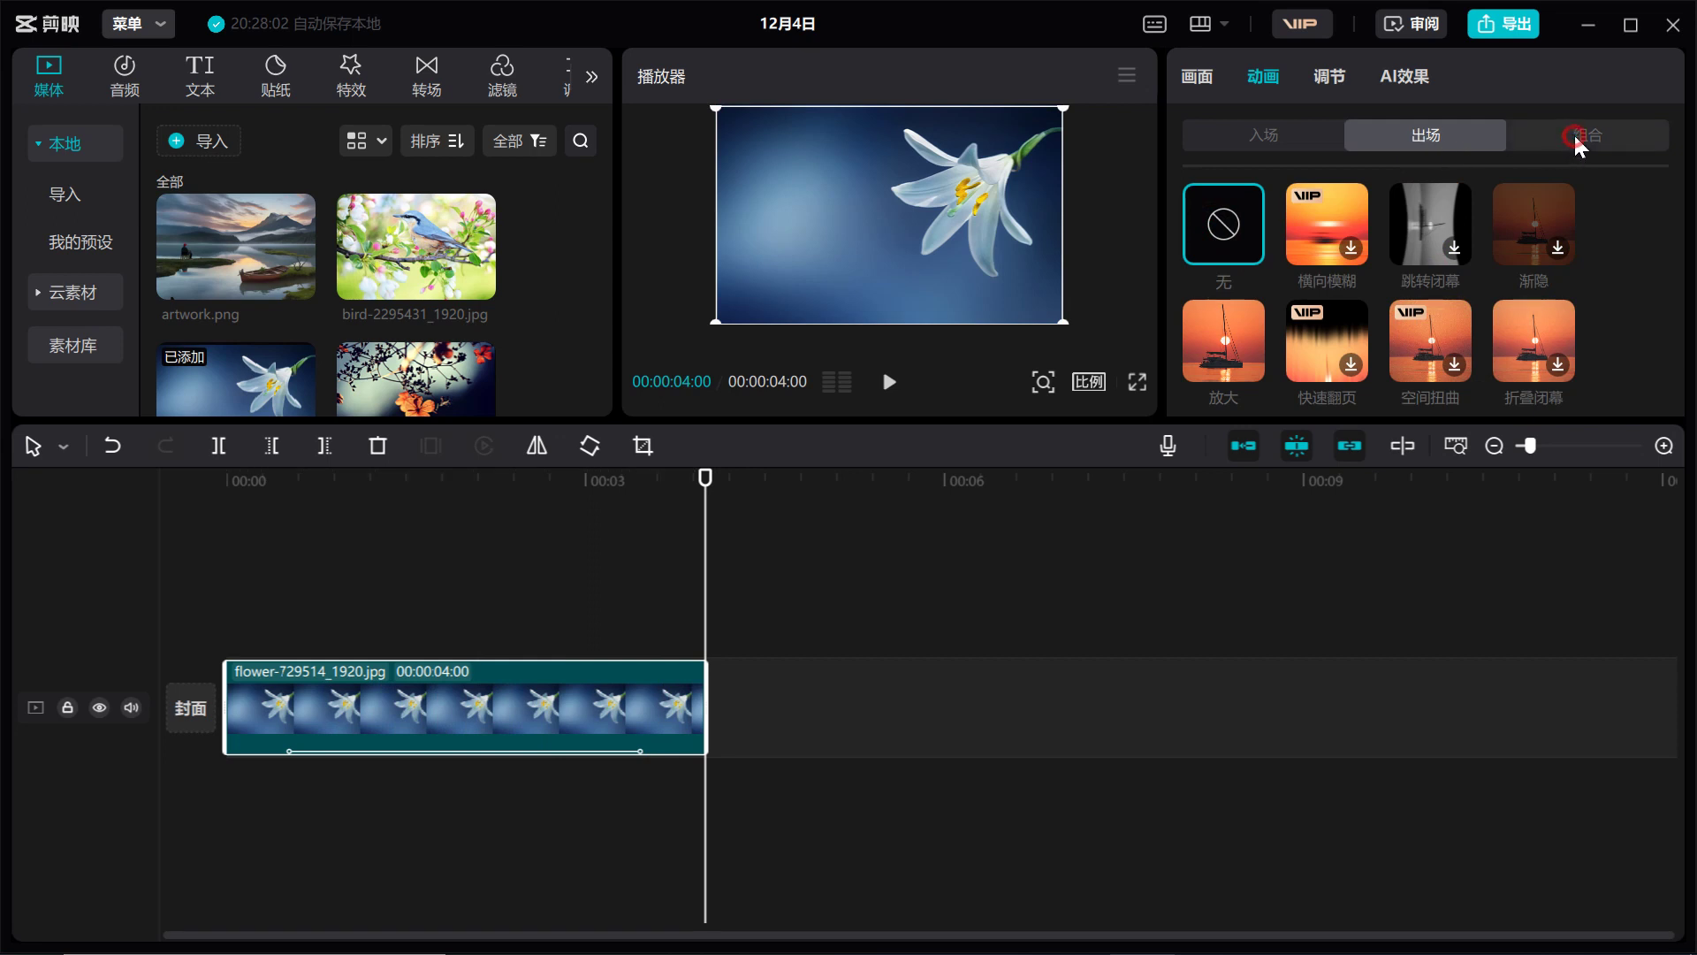
left_click(1322, 232)
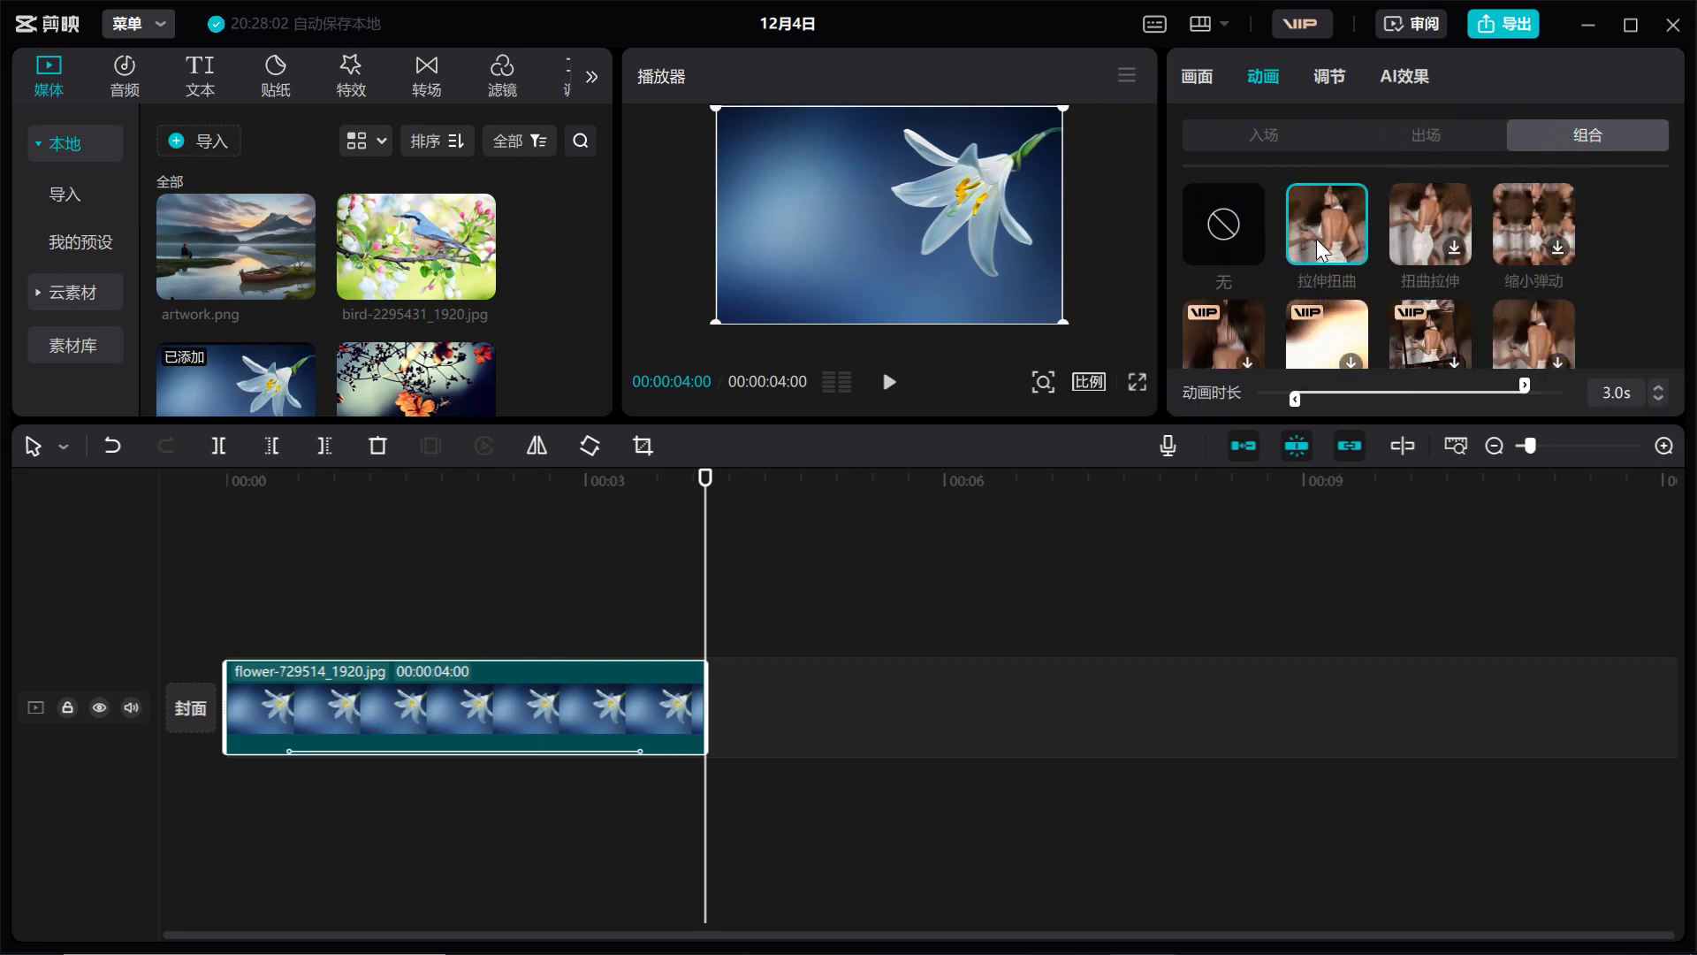
left_click_drag(705, 482, 200, 553)
left_click(891, 381)
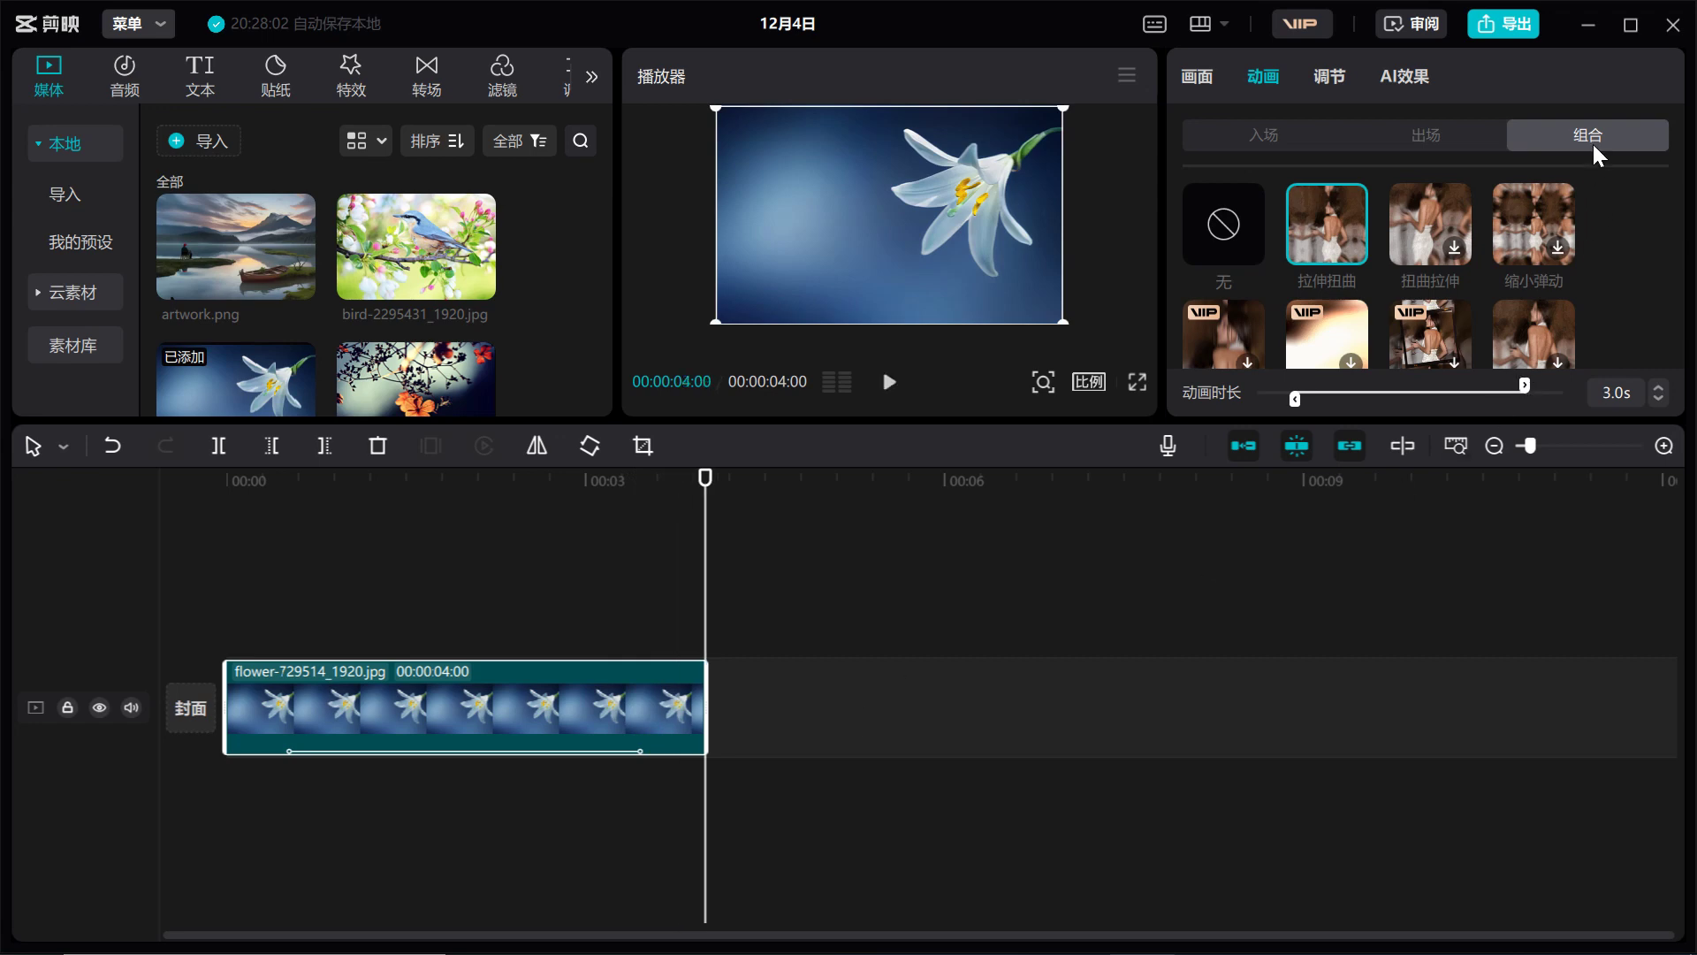
Step: Check the lily clip's entrance and exit animations and set its combination animation to 无
left_click(1250, 139)
left_click(1418, 133)
left_click(1282, 137)
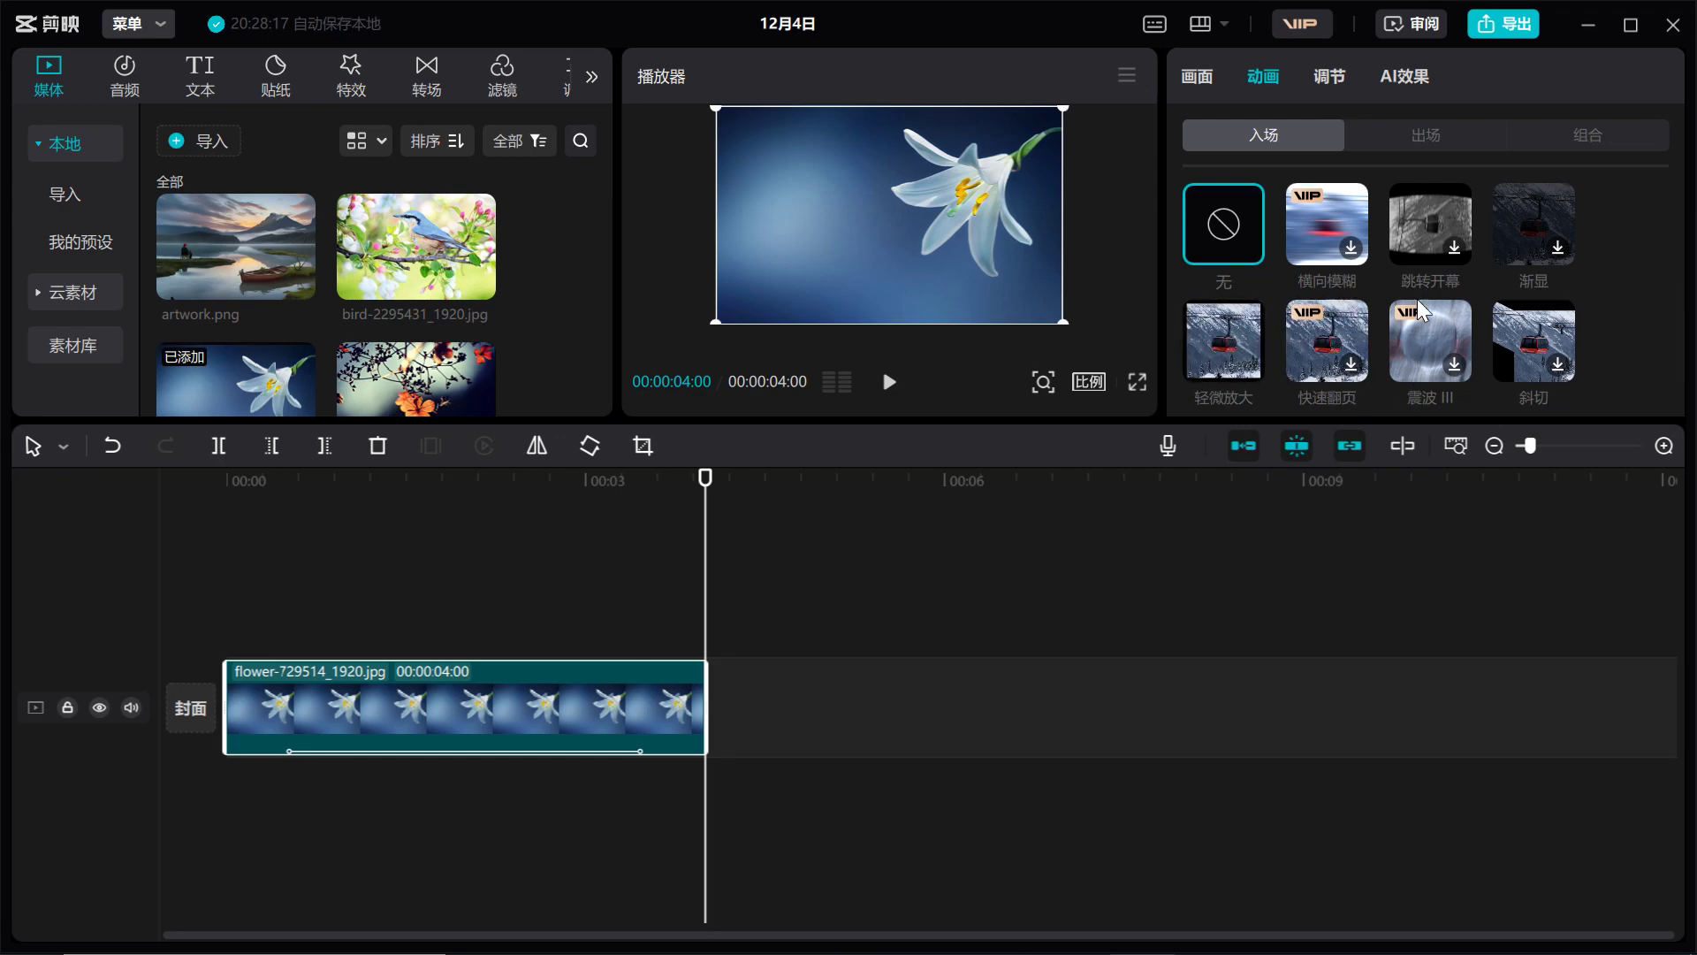
left_click(1626, 122)
left_click(1208, 235)
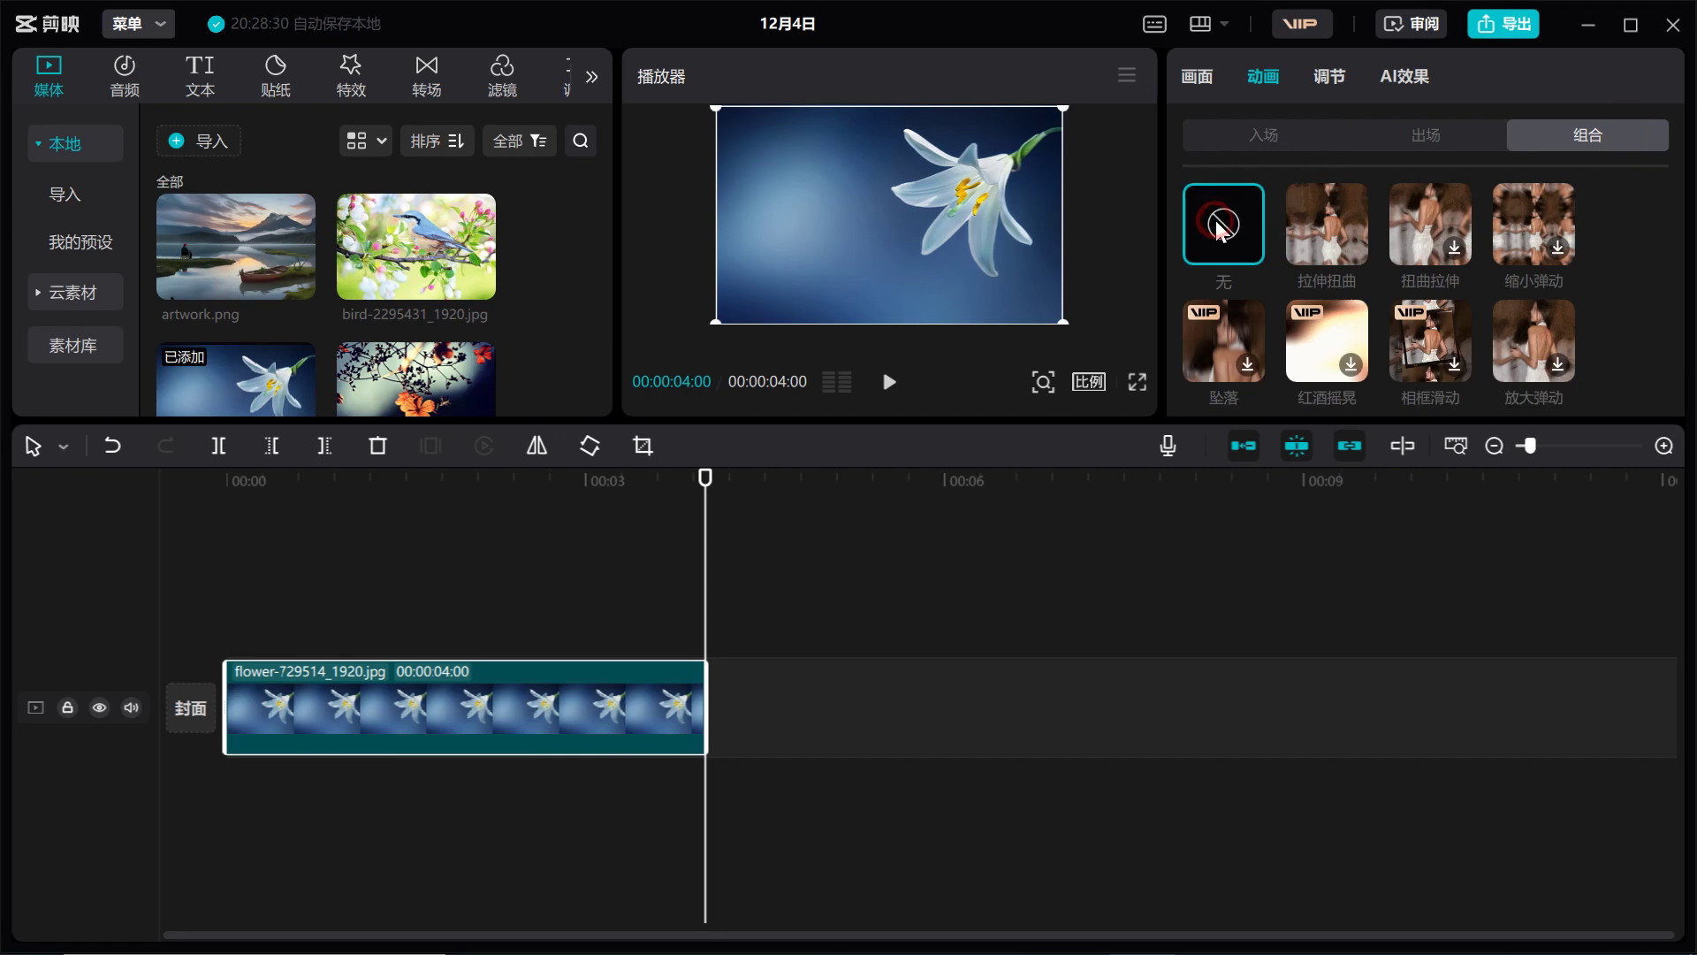
Step: Apply the 折叠开幕 entrance animation to the lily clip and play the clip from near the beginning
left_click(1271, 129)
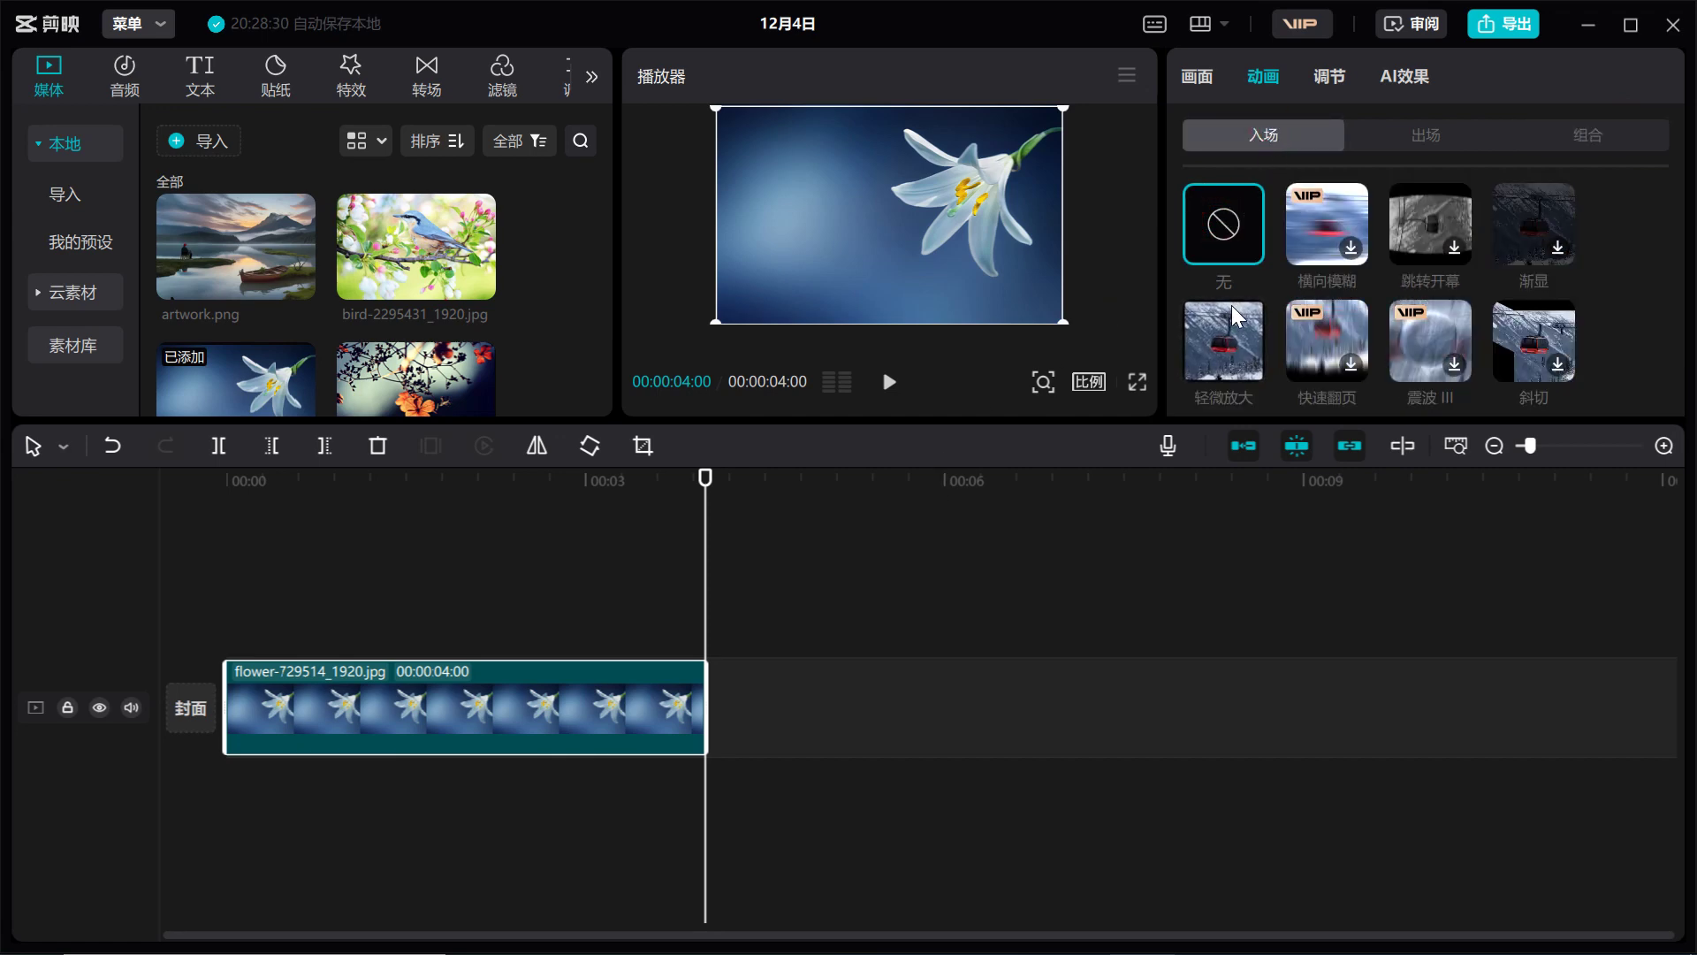
scroll(1233, 305, "down", 1)
scroll(1231, 300, "down", 1)
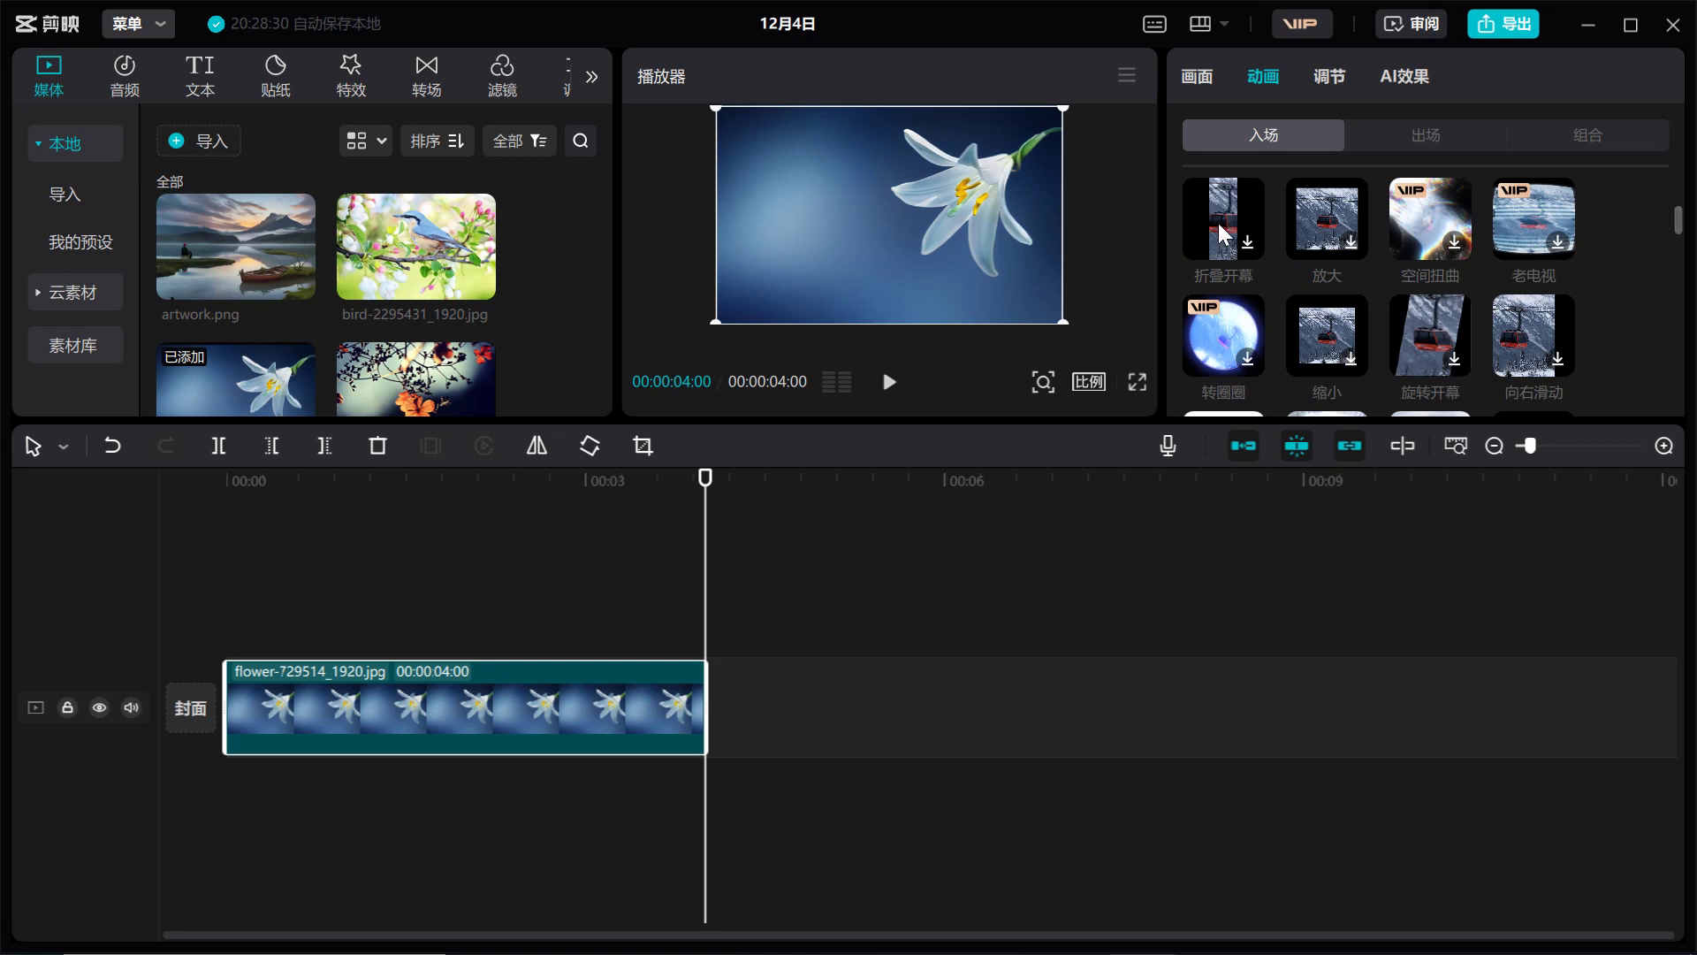
scroll(1229, 215, "up", 1)
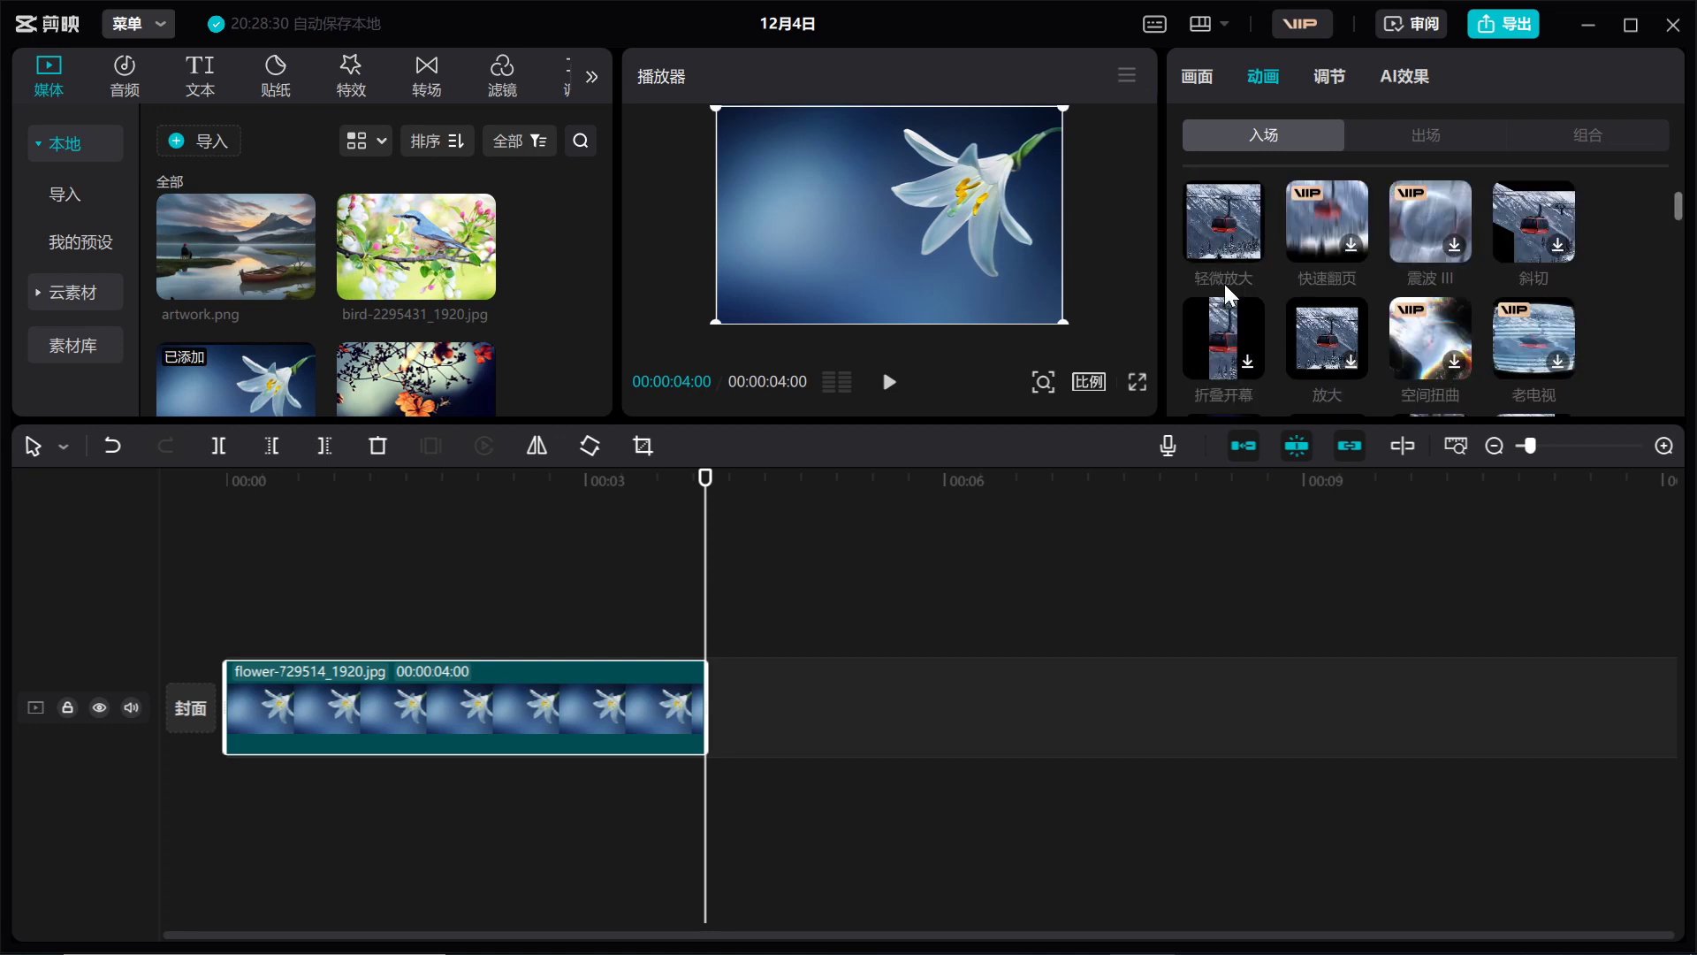
scroll(1250, 247, "down", 1)
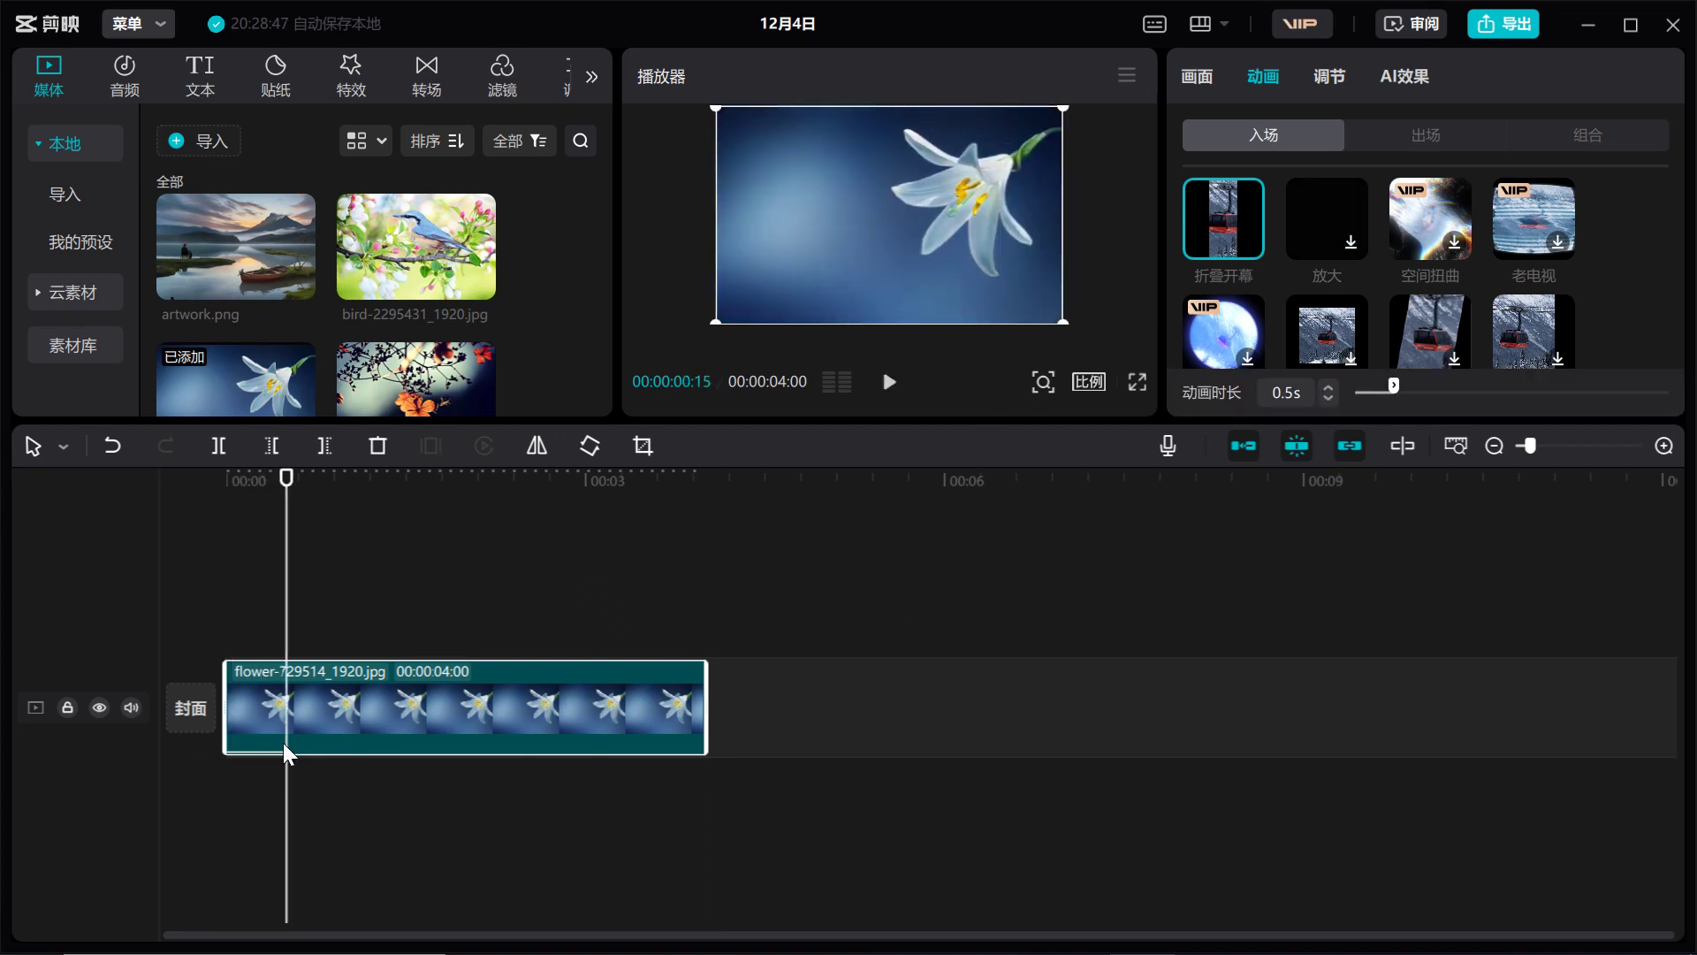
left_click_drag(297, 482, 227, 484)
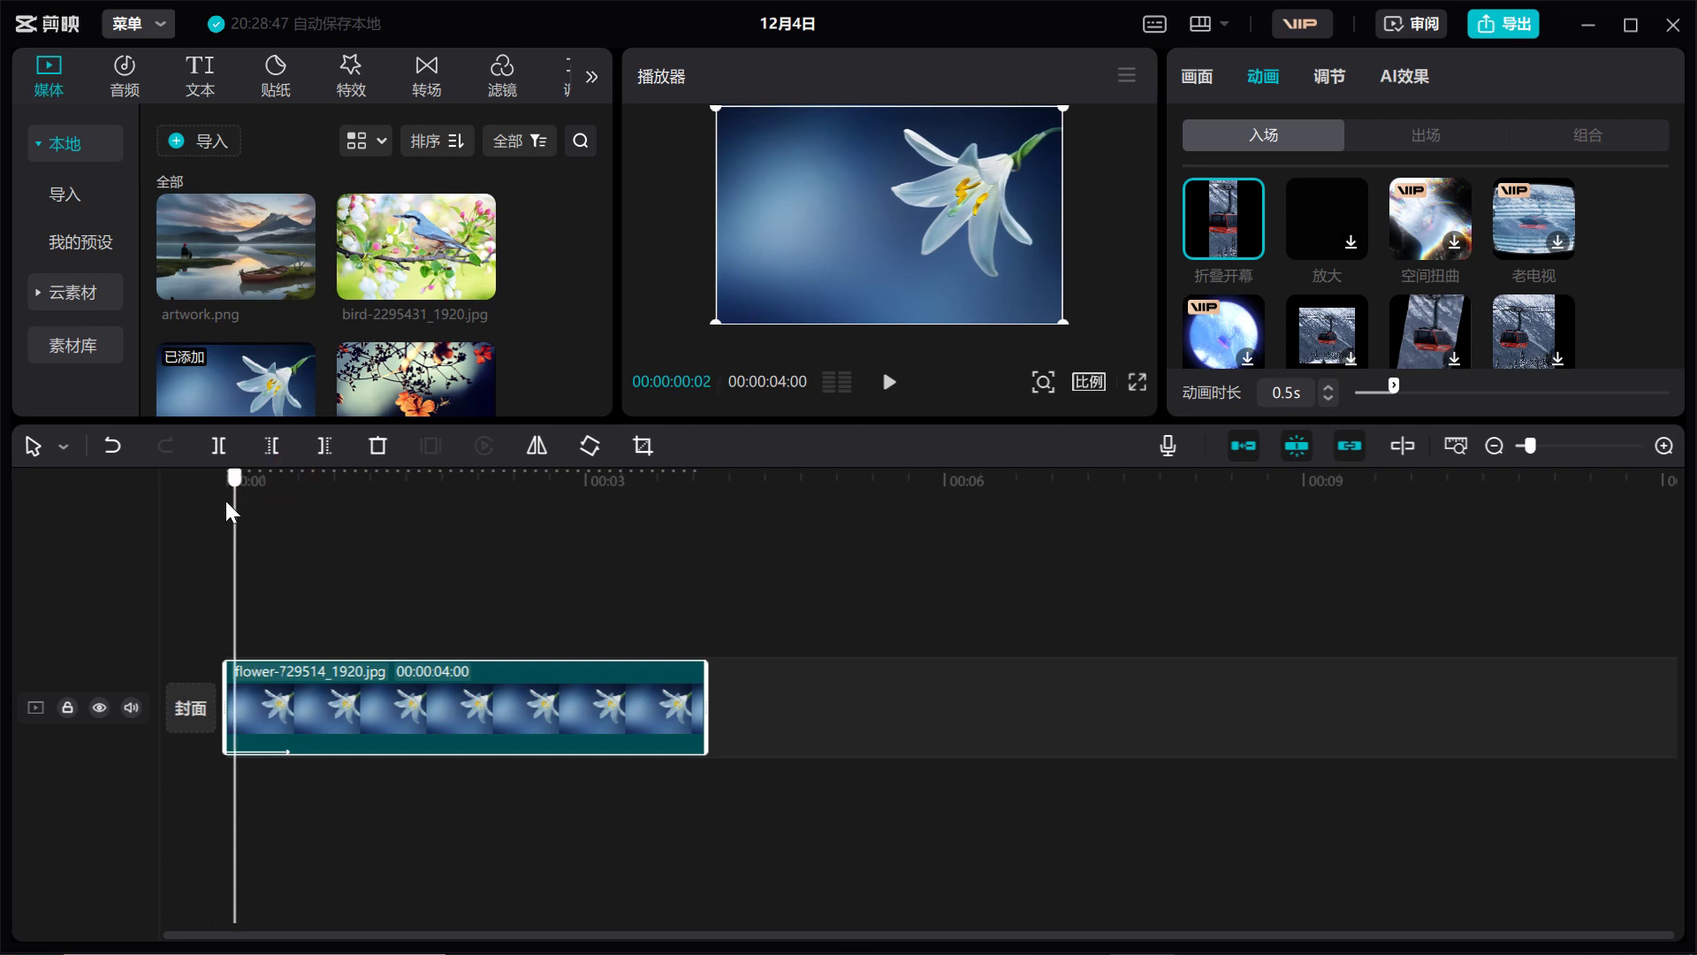
left_click(889, 383)
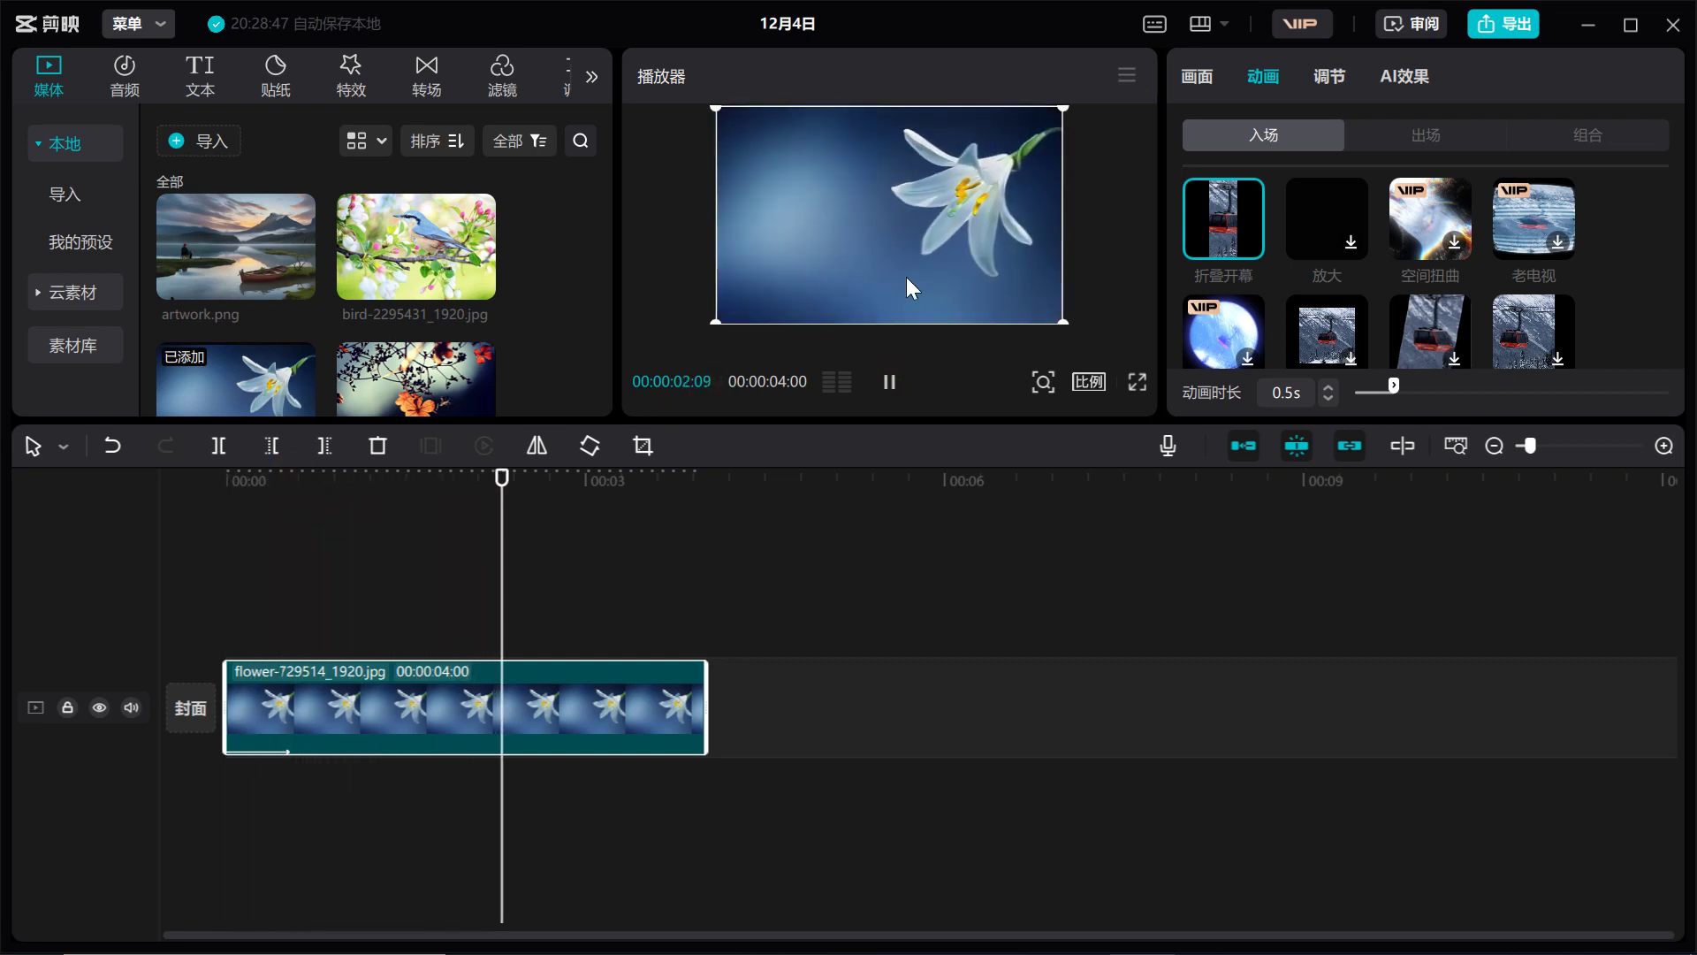
Step: Lengthen the lily clip's entrance animation to 1.5s and replay the clip from the start
left_click_drag(701, 477, 225, 570)
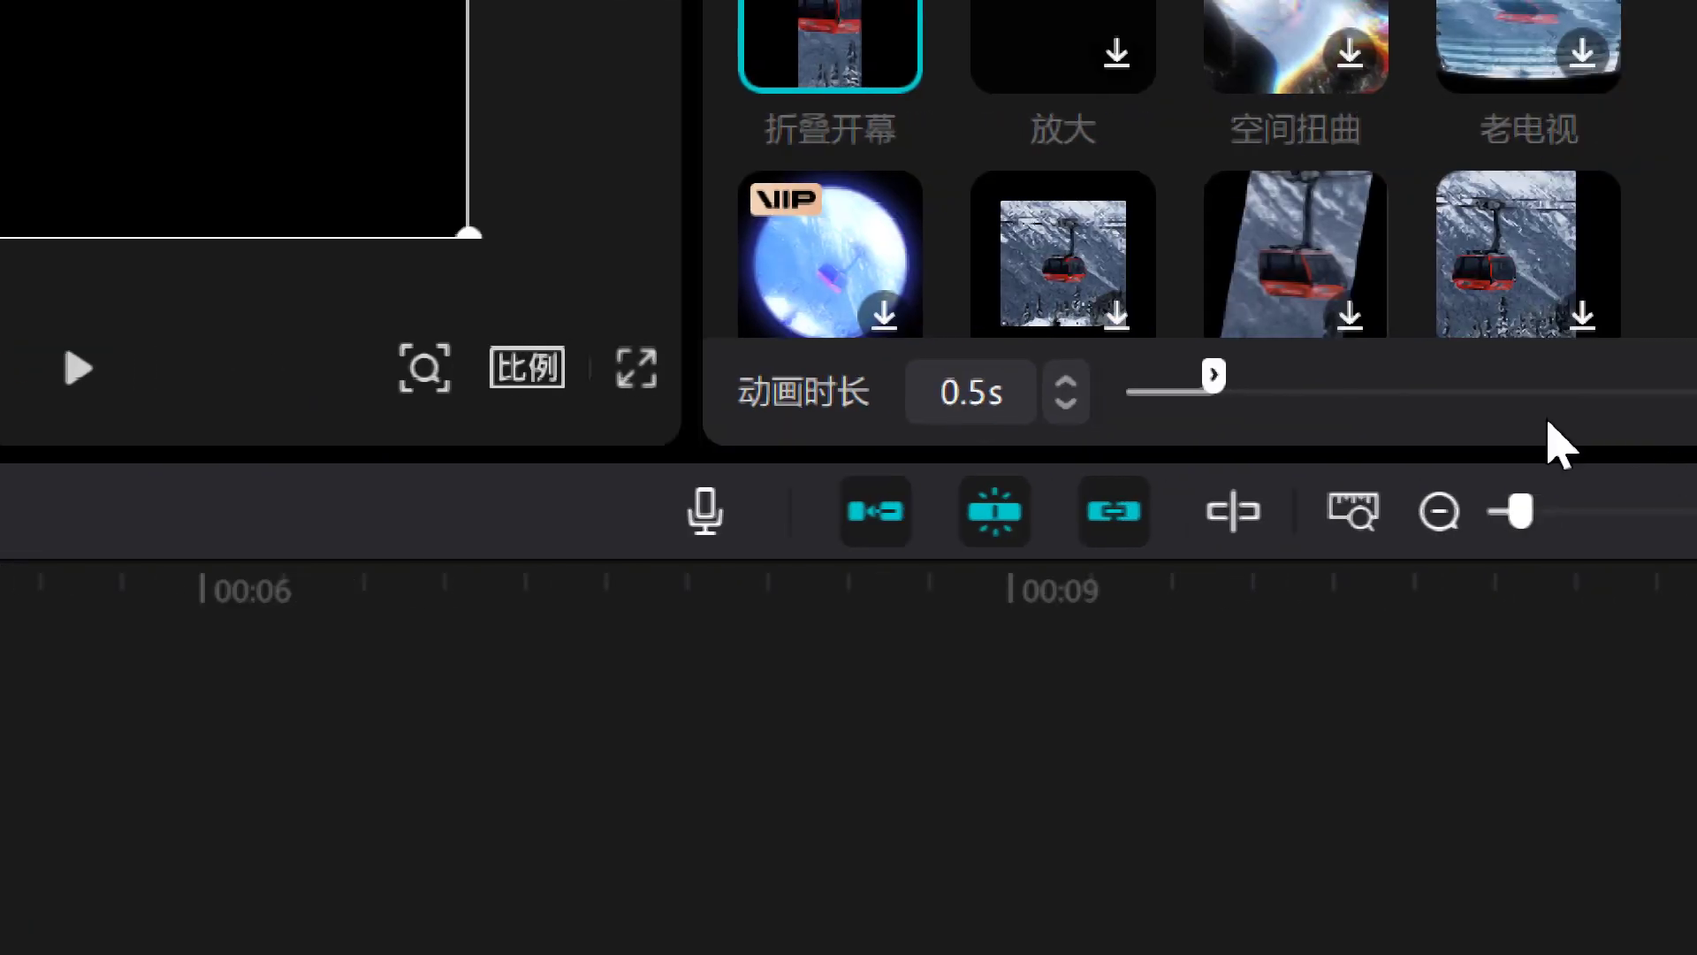
left_click_drag(1207, 363, 1388, 389)
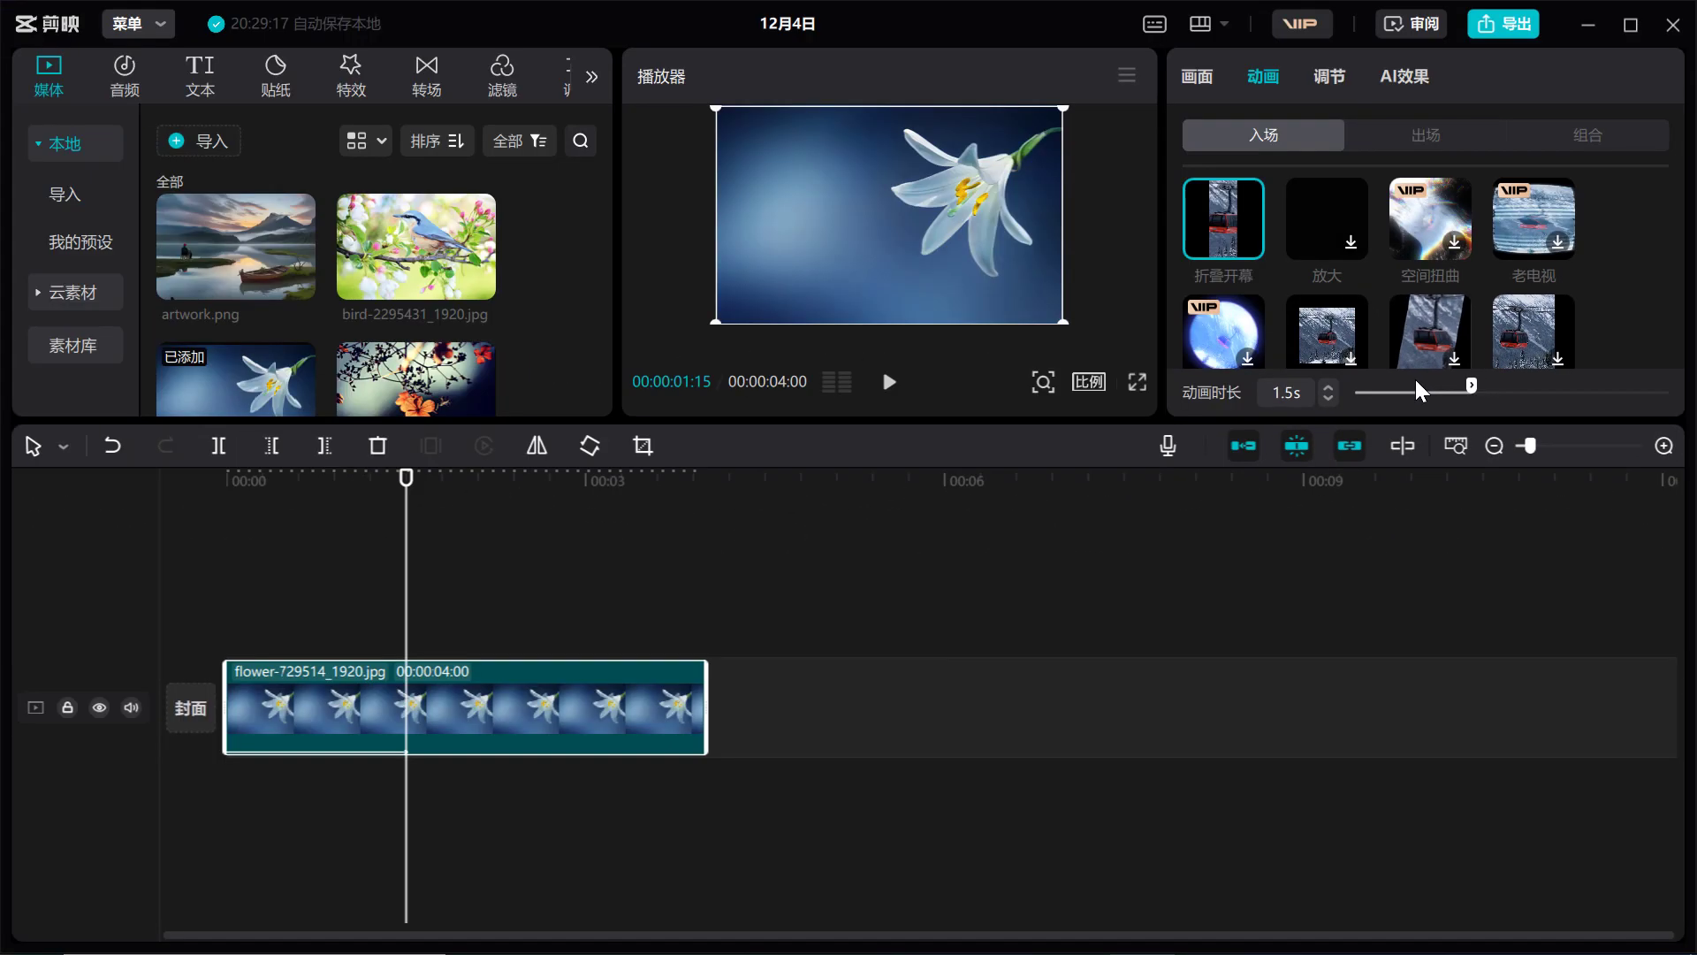
left_click_drag(379, 495, 131, 568)
left_click(891, 380)
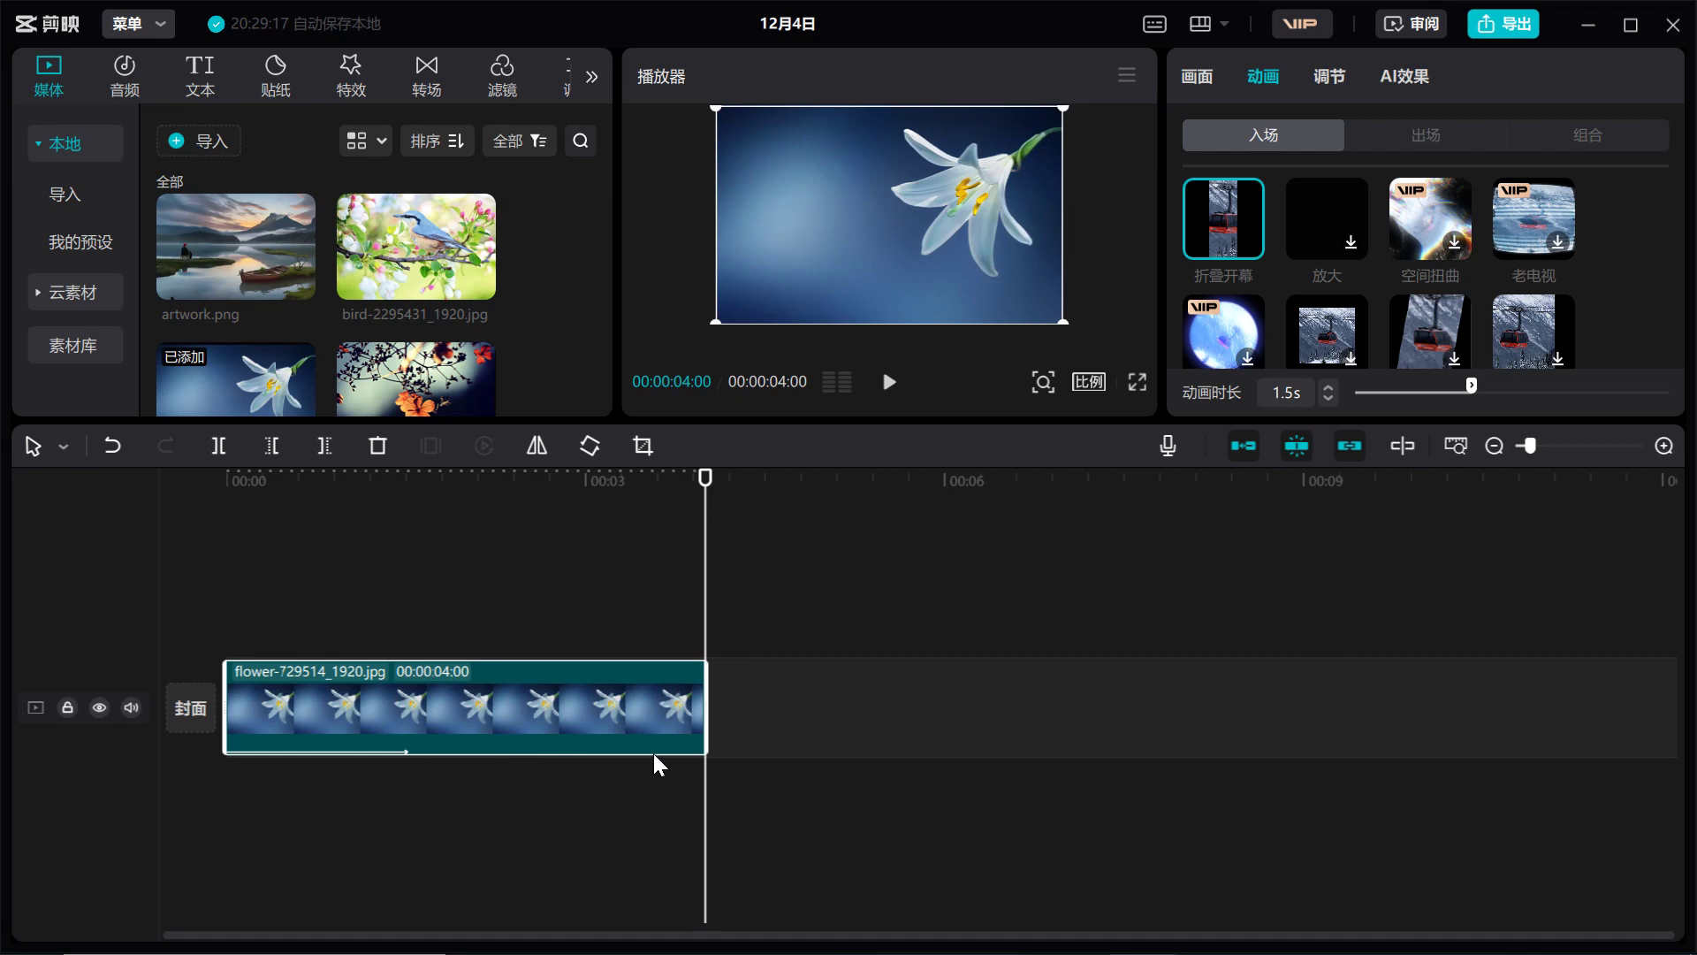
Step: Apply the 斜切 exit animation to the lily clip with a duration of 1.5s and preview the clip's ending
left_click(1413, 136)
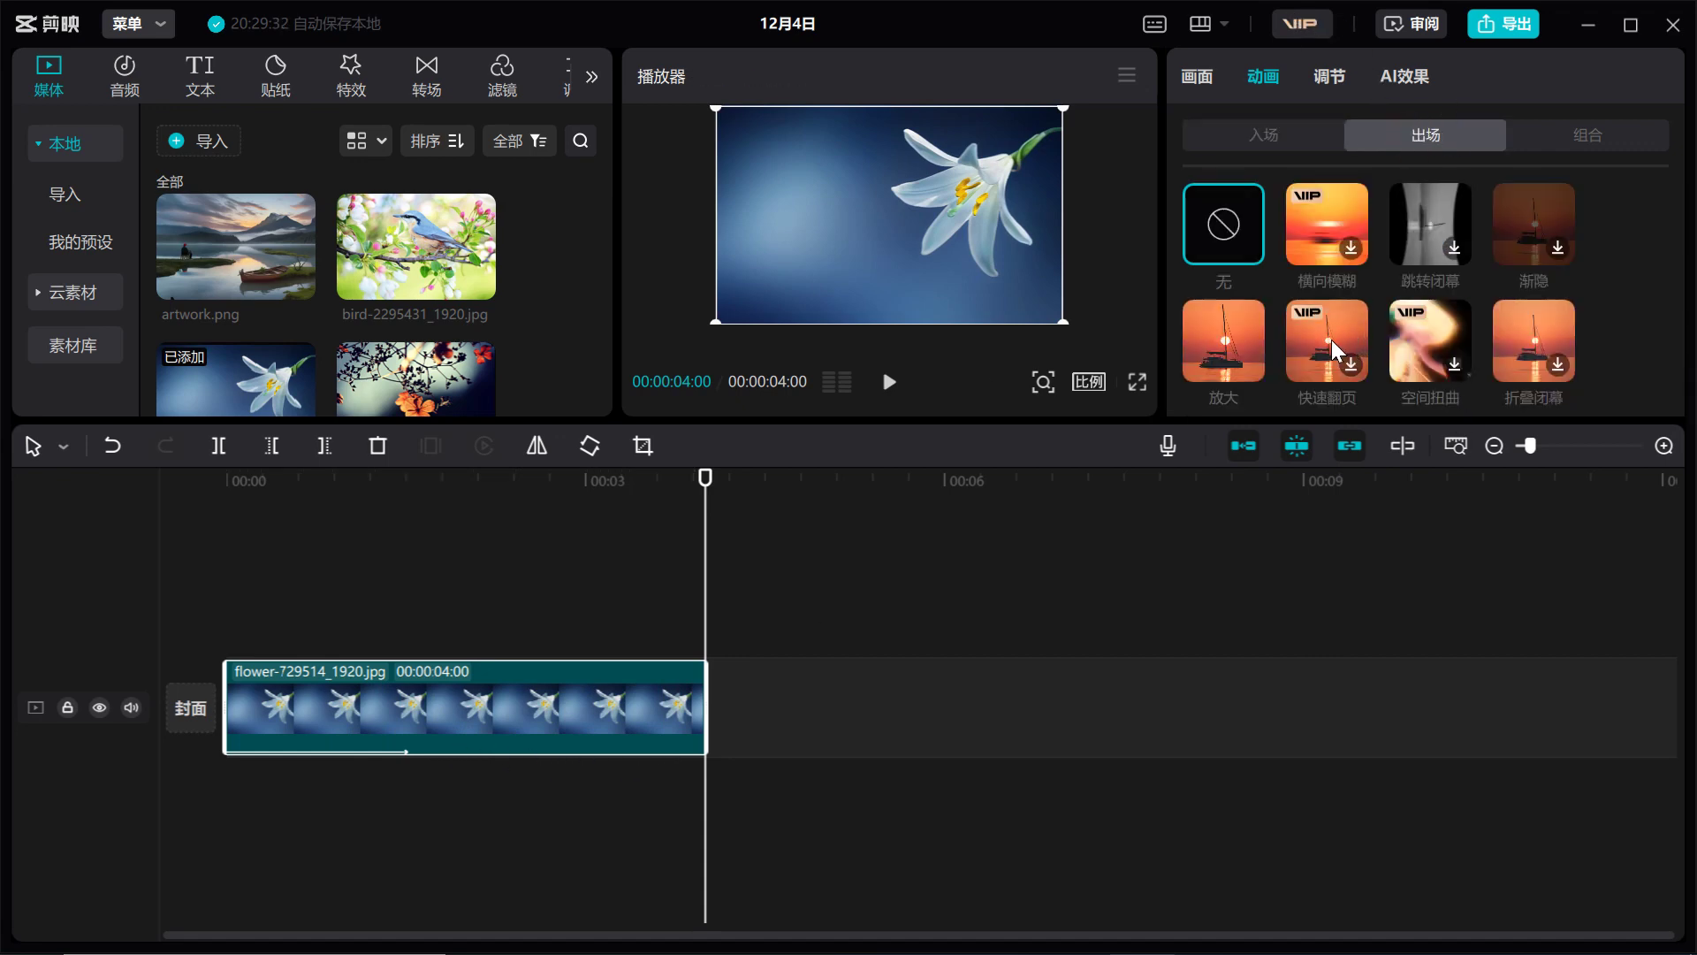
scroll(1361, 332, "down", 2)
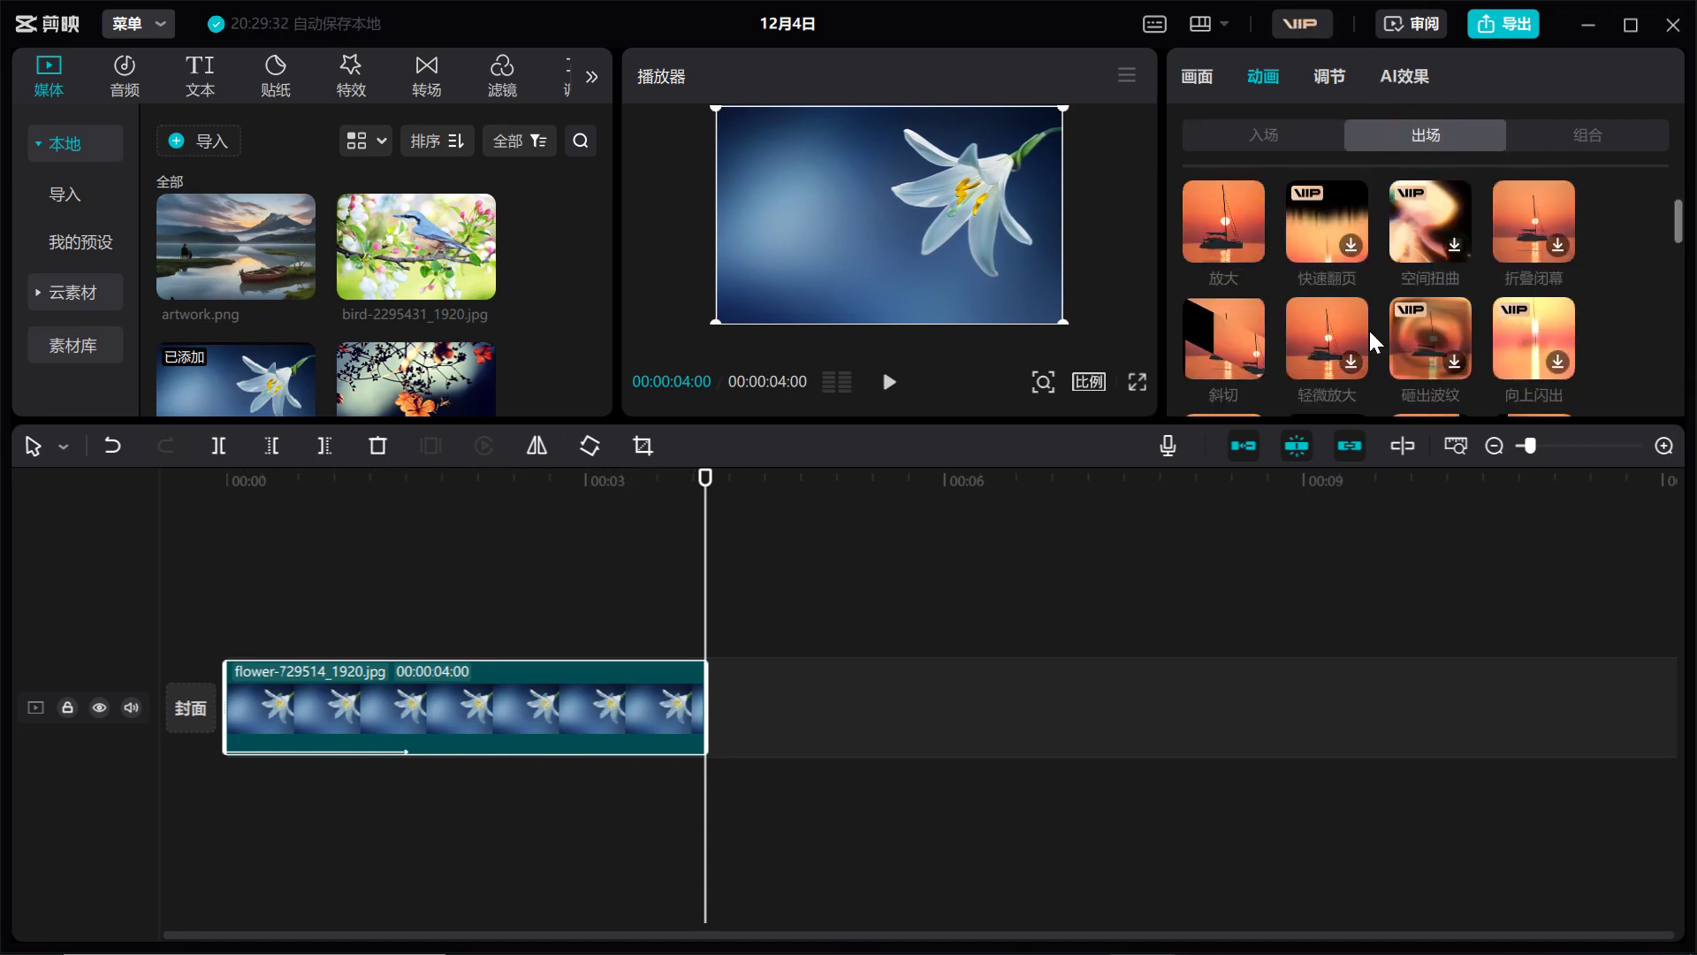
left_click(1223, 343)
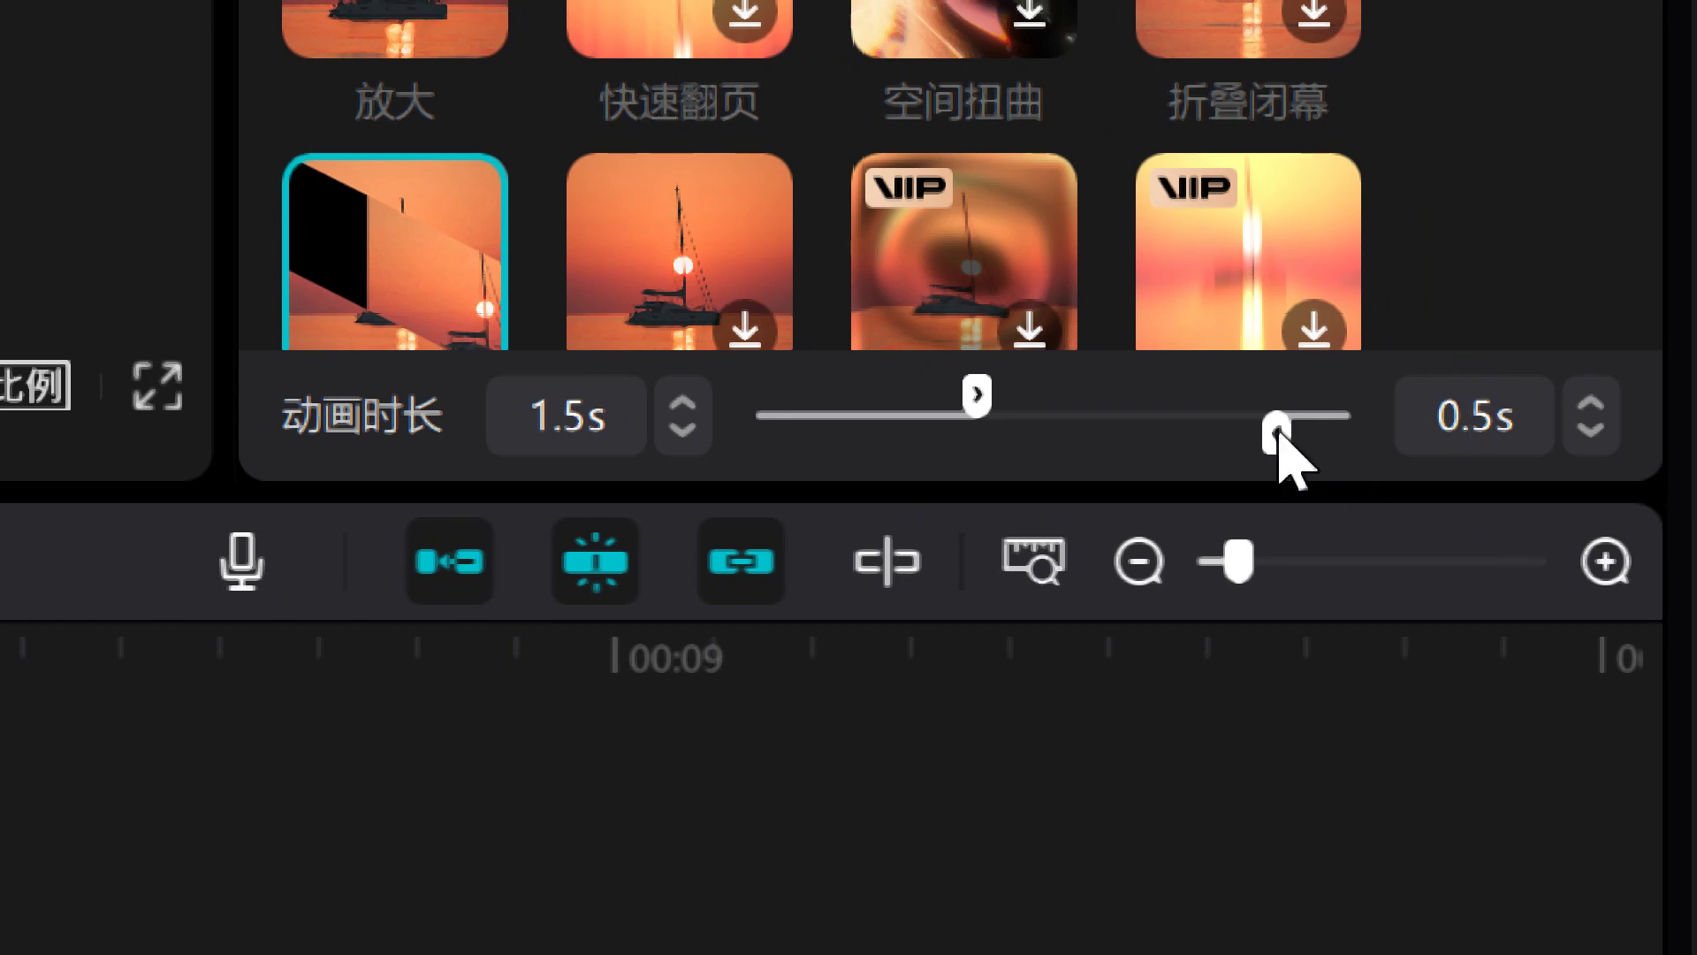
left_click_drag(1272, 433, 1122, 433)
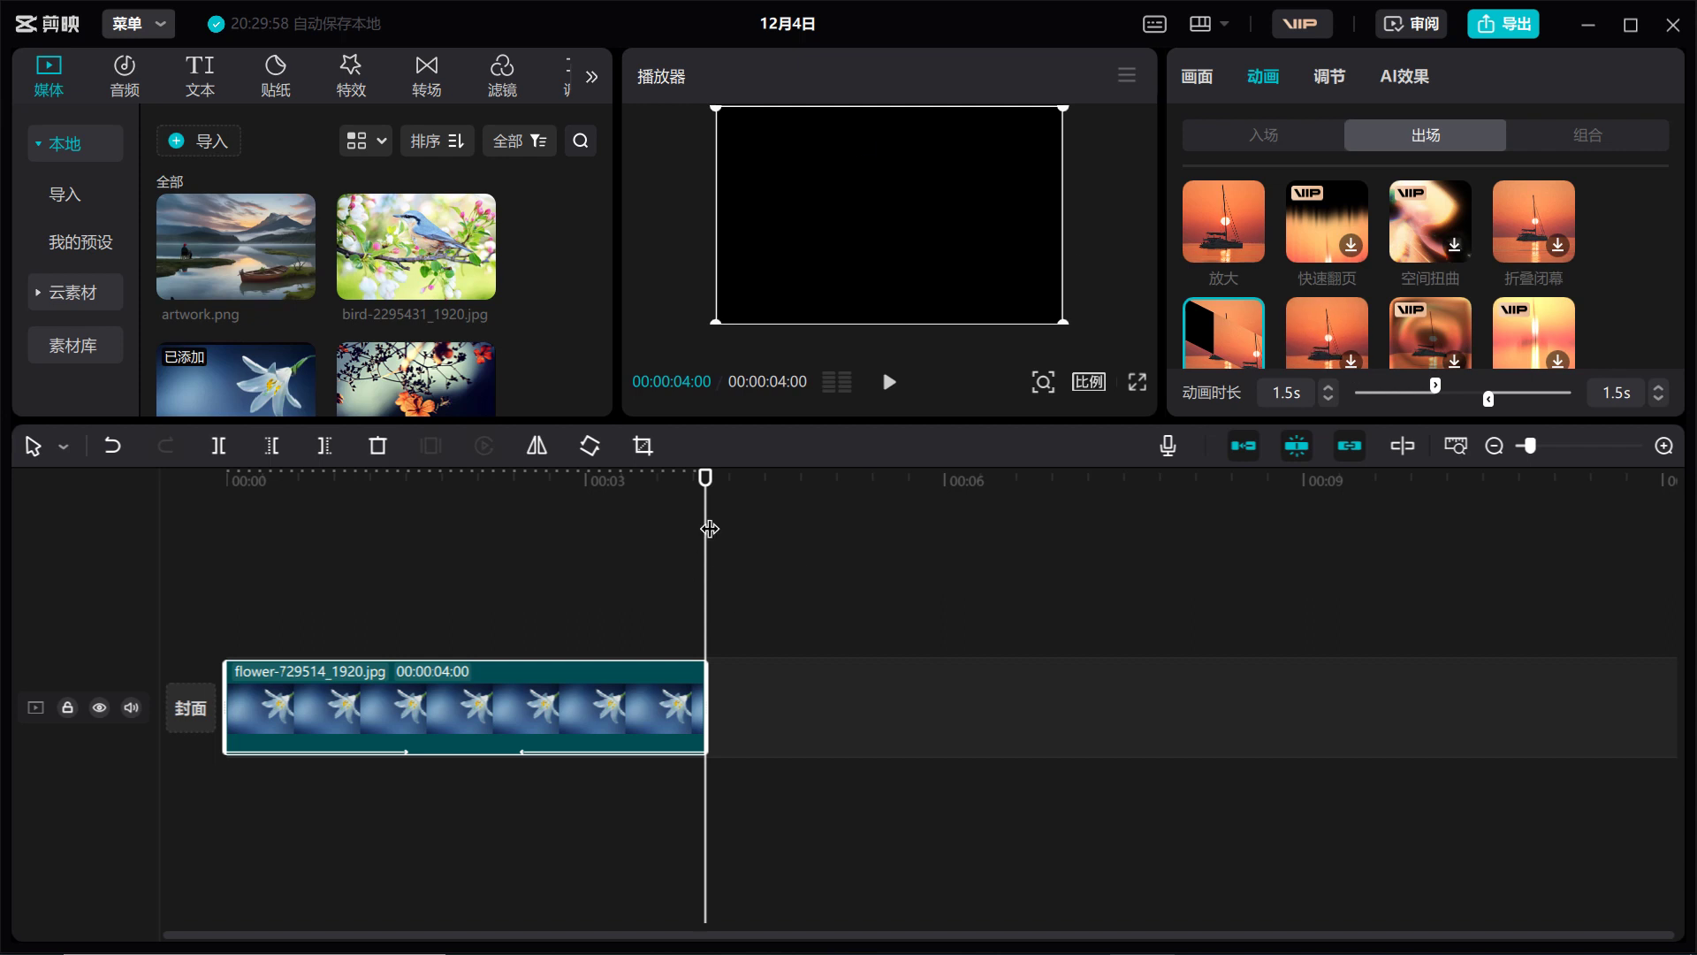
left_click_drag(705, 504, 493, 561)
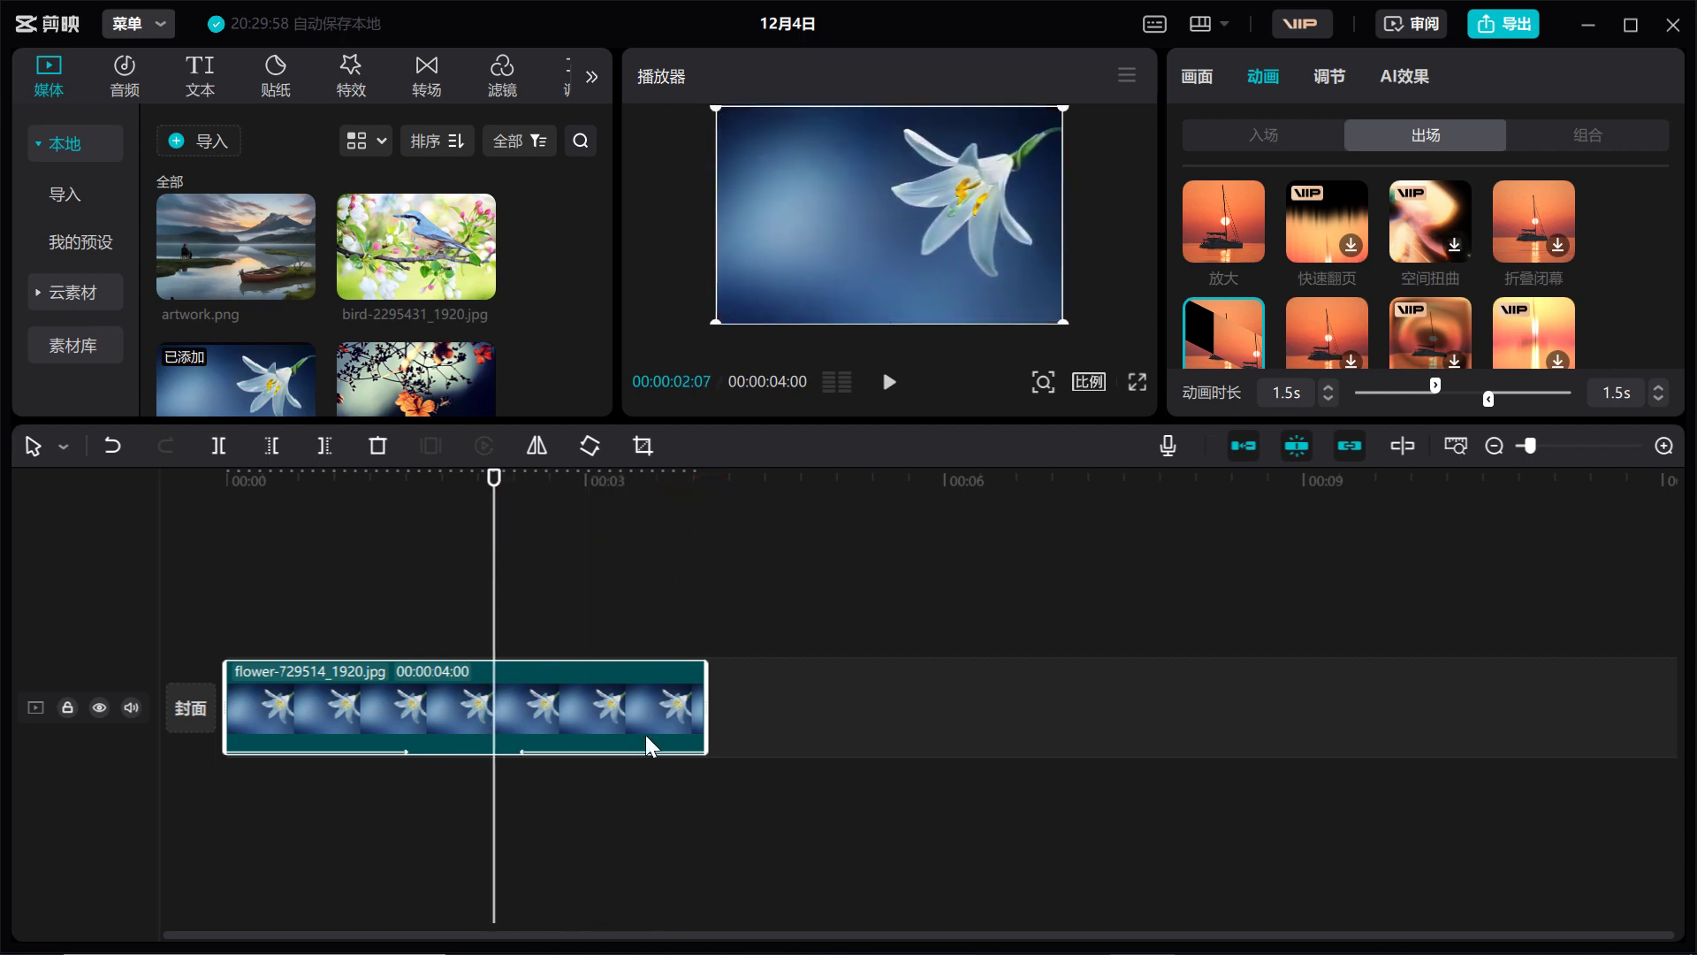
left_click(888, 382)
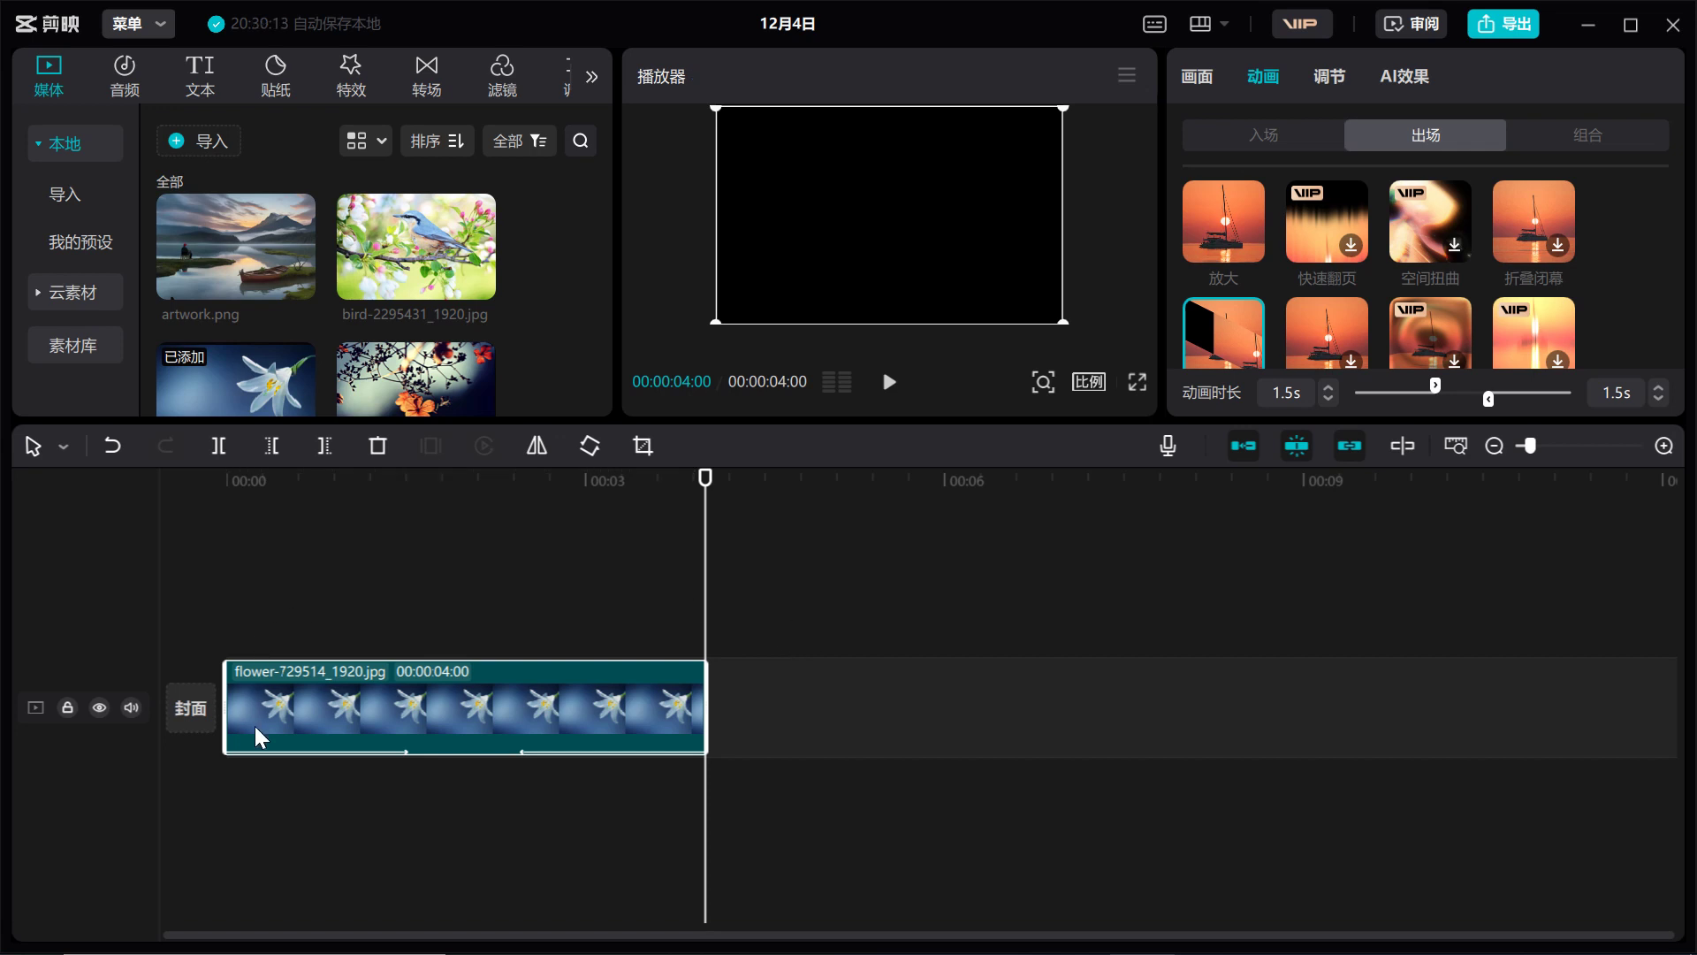
Step: Move the playhead to 00:00:01:15 and set the lily clip's entrance and exit animations to 无
left_click(1575, 131)
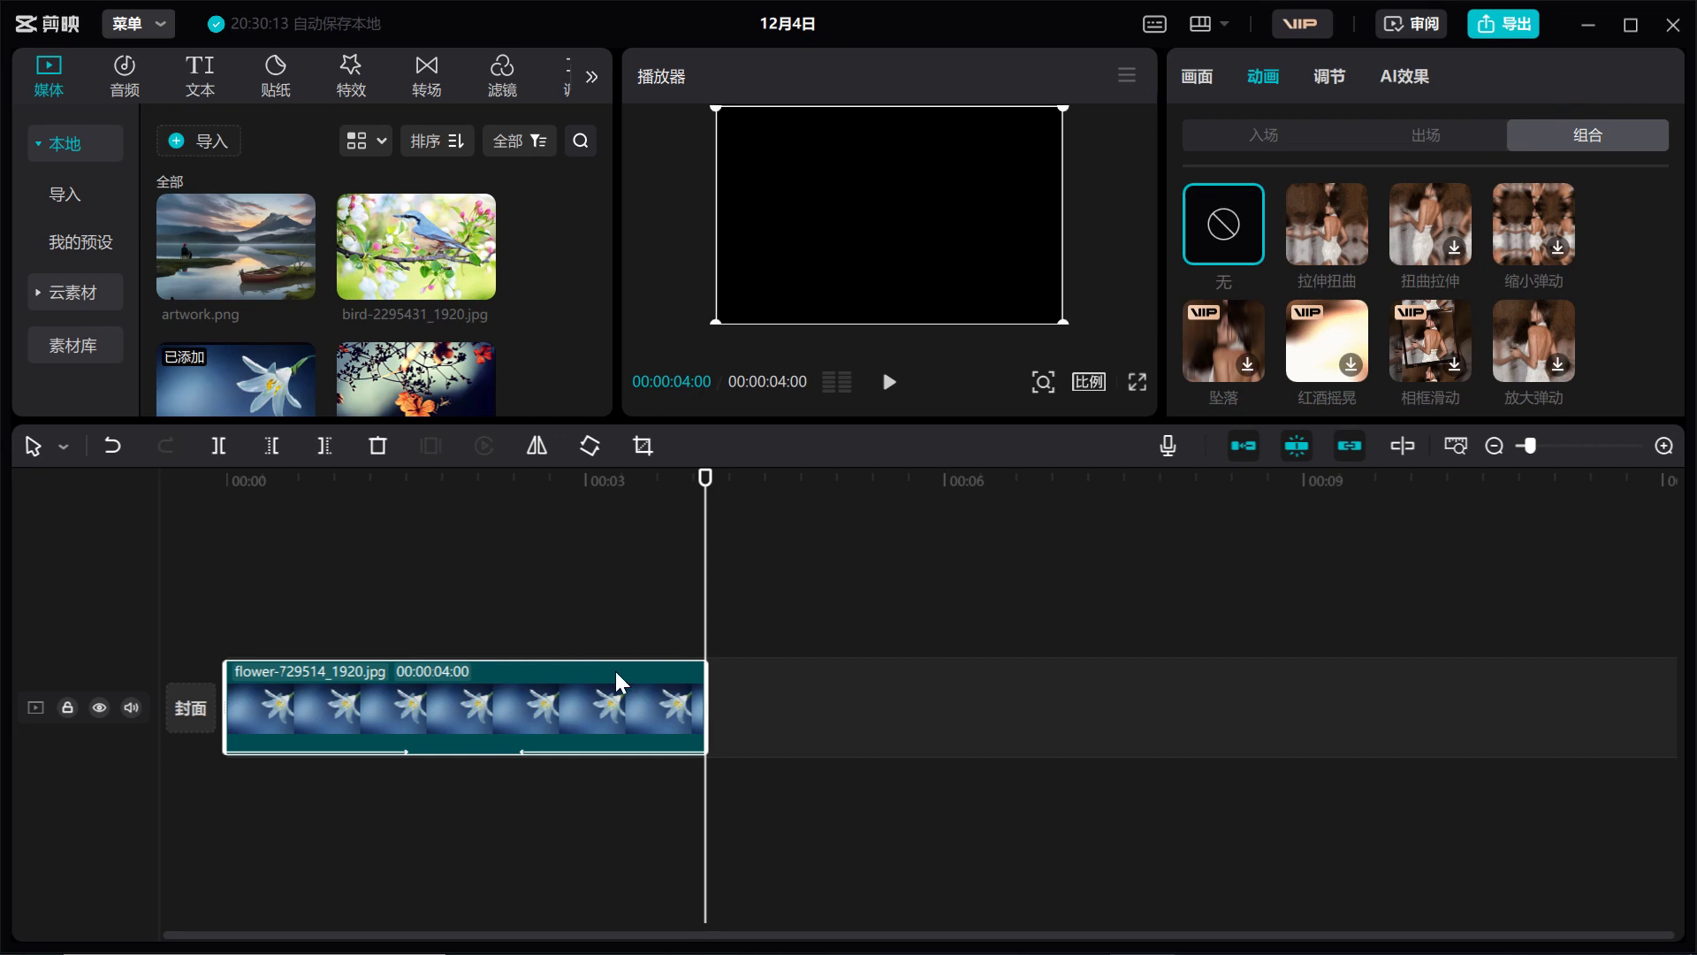
left_click_drag(704, 531, 406, 566)
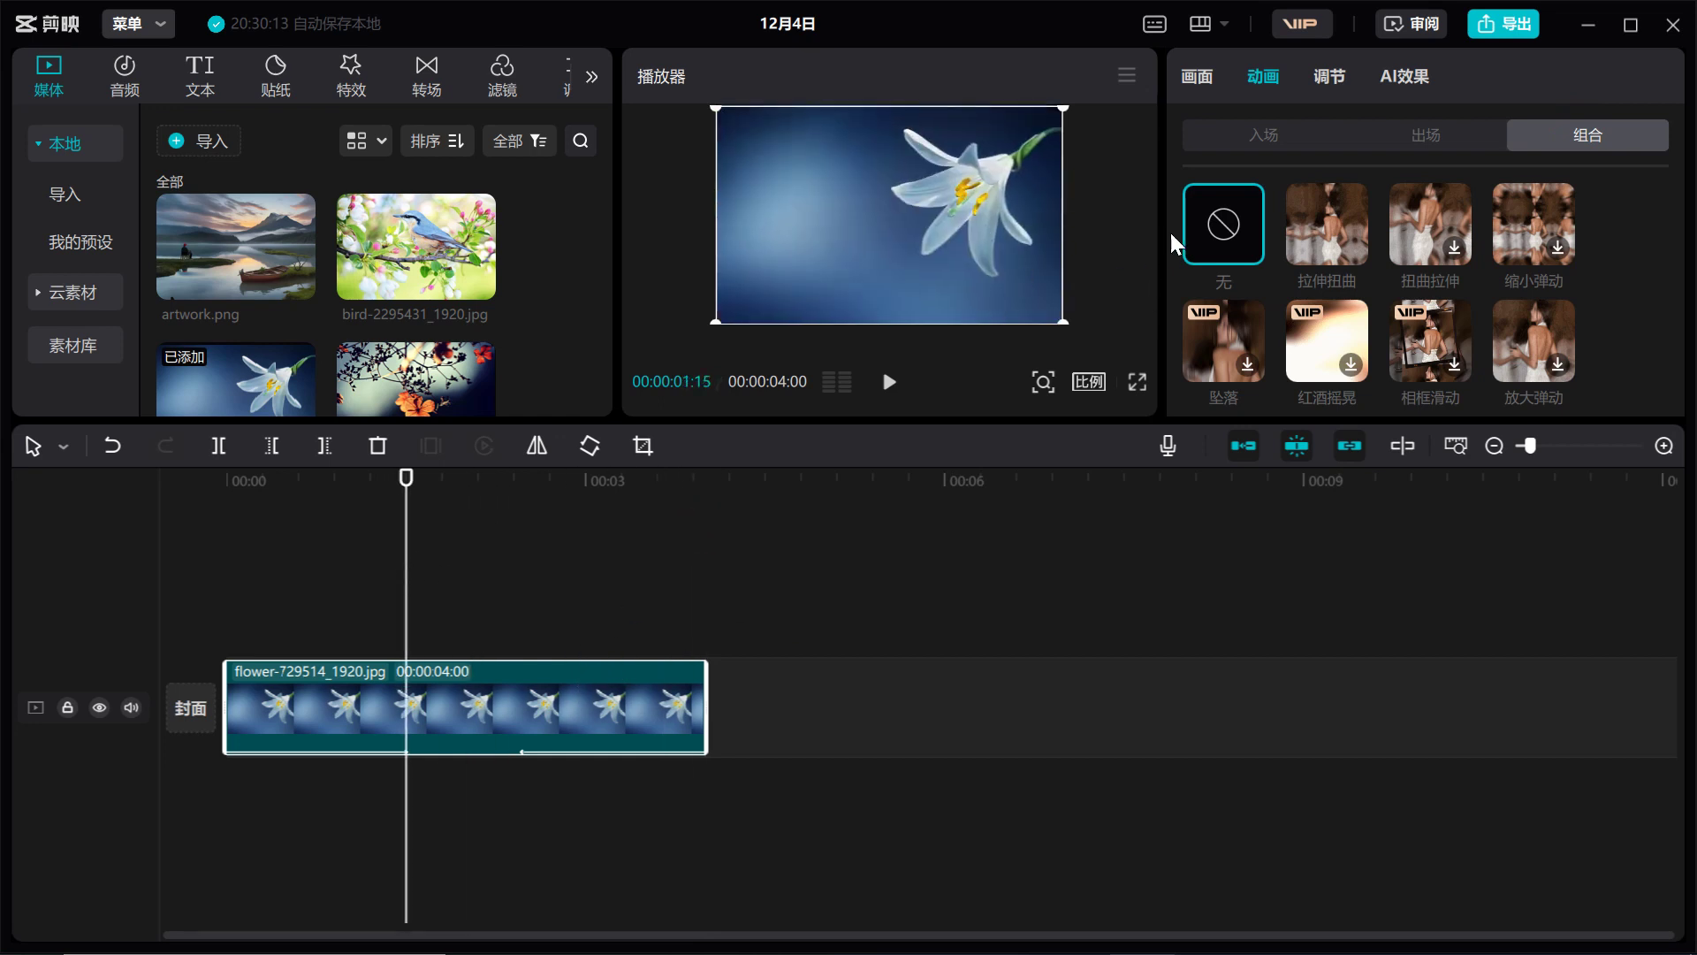
left_click(1263, 137)
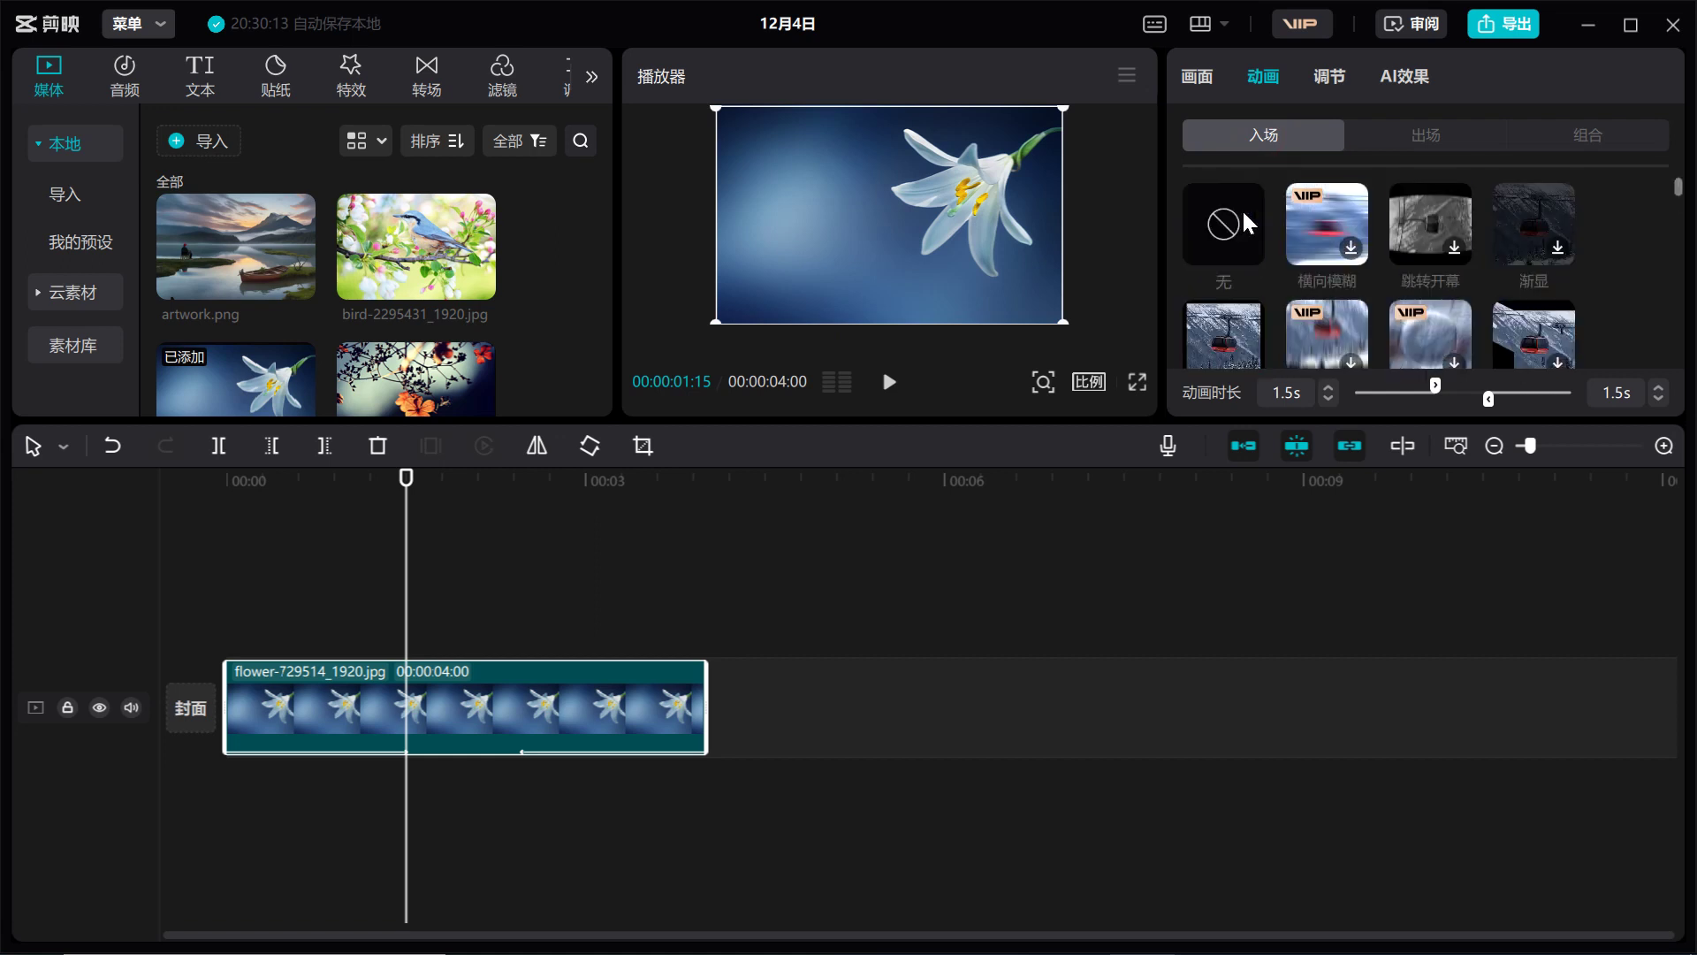
left_click(1224, 232)
left_click(1397, 134)
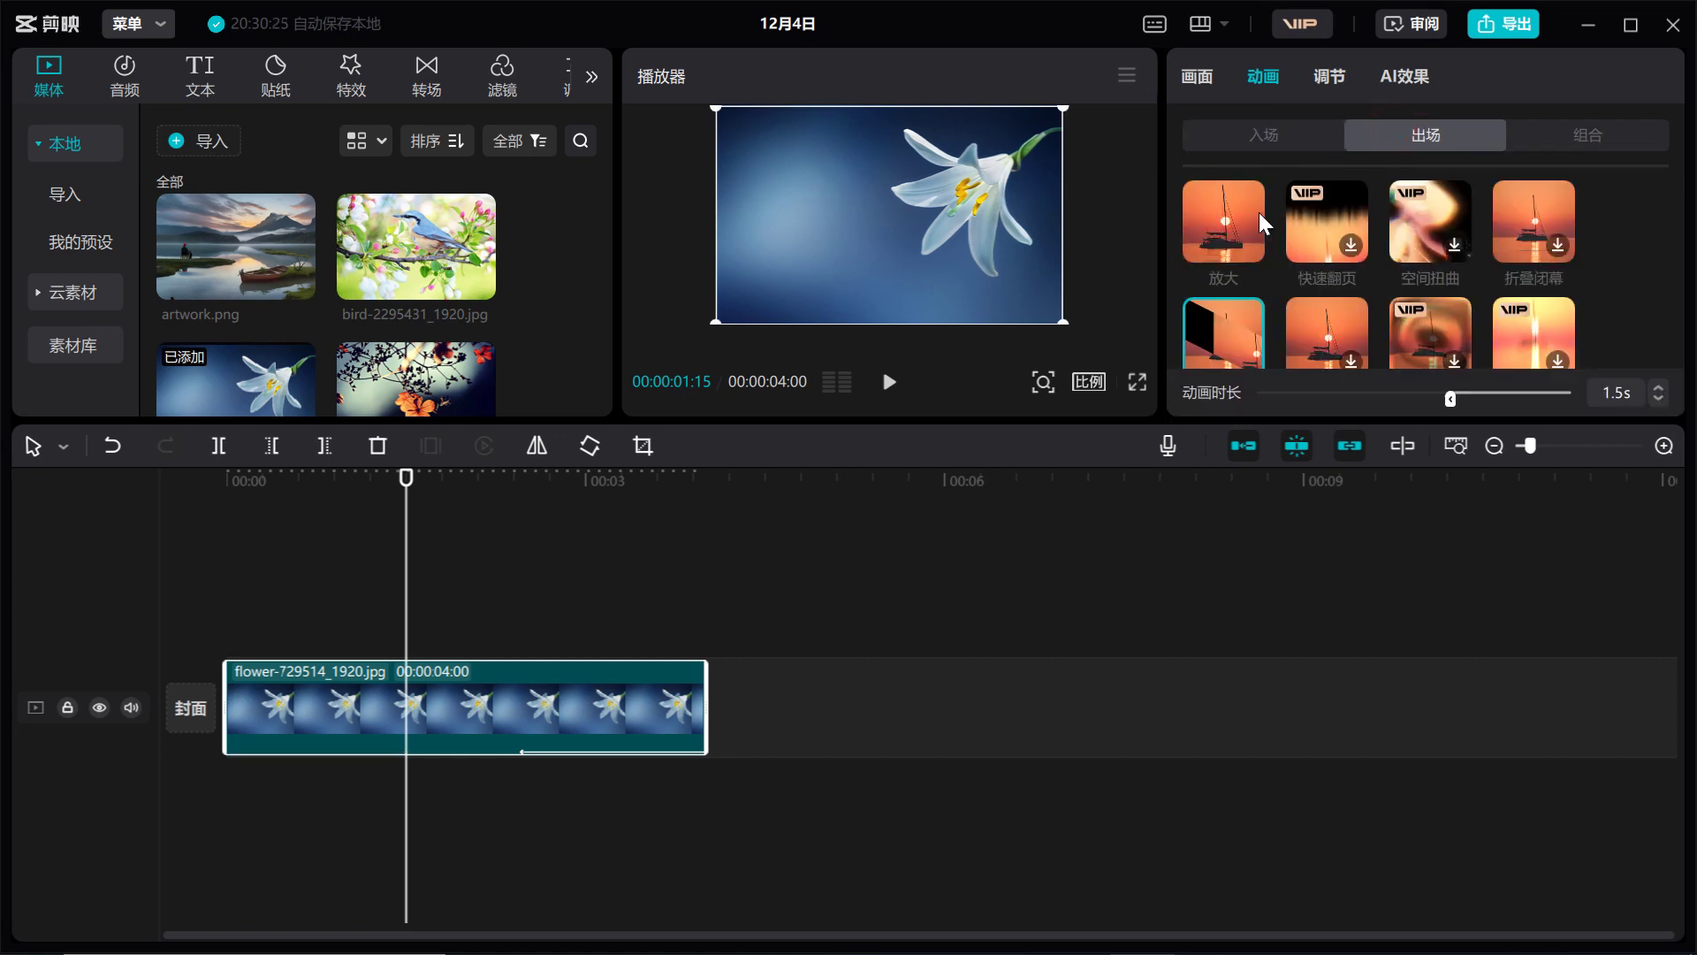
left_click(1210, 231)
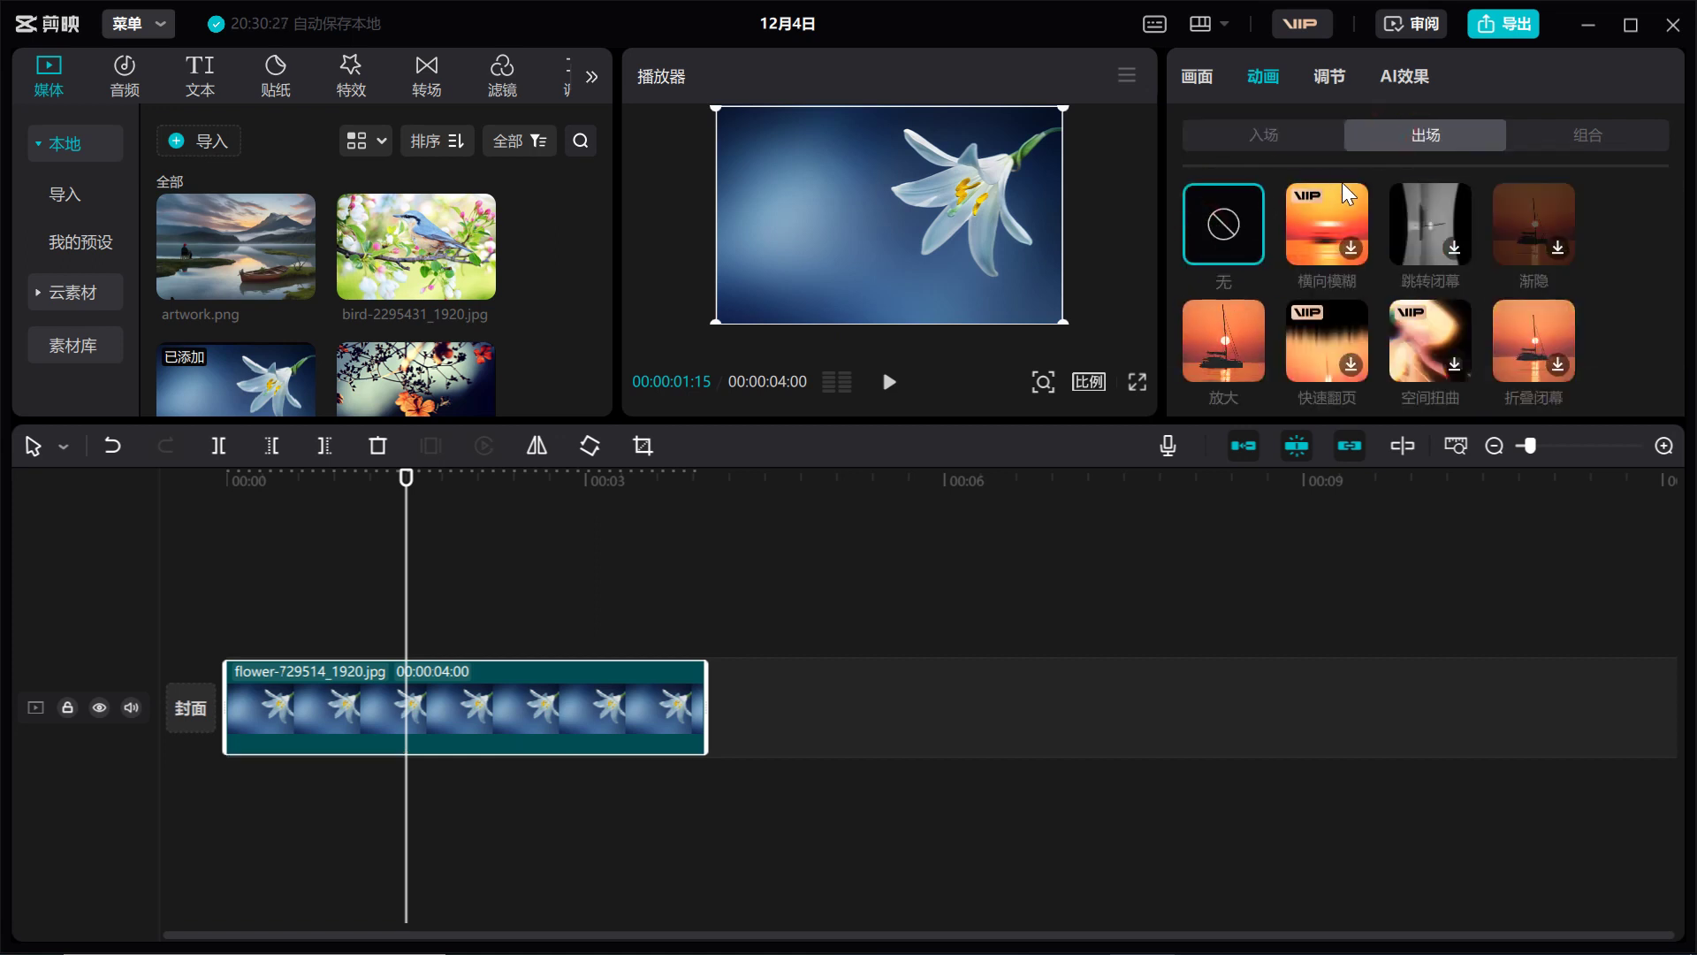
Step: Find the 翻转 combination animation and apply it to the lily clip
left_click(1586, 138)
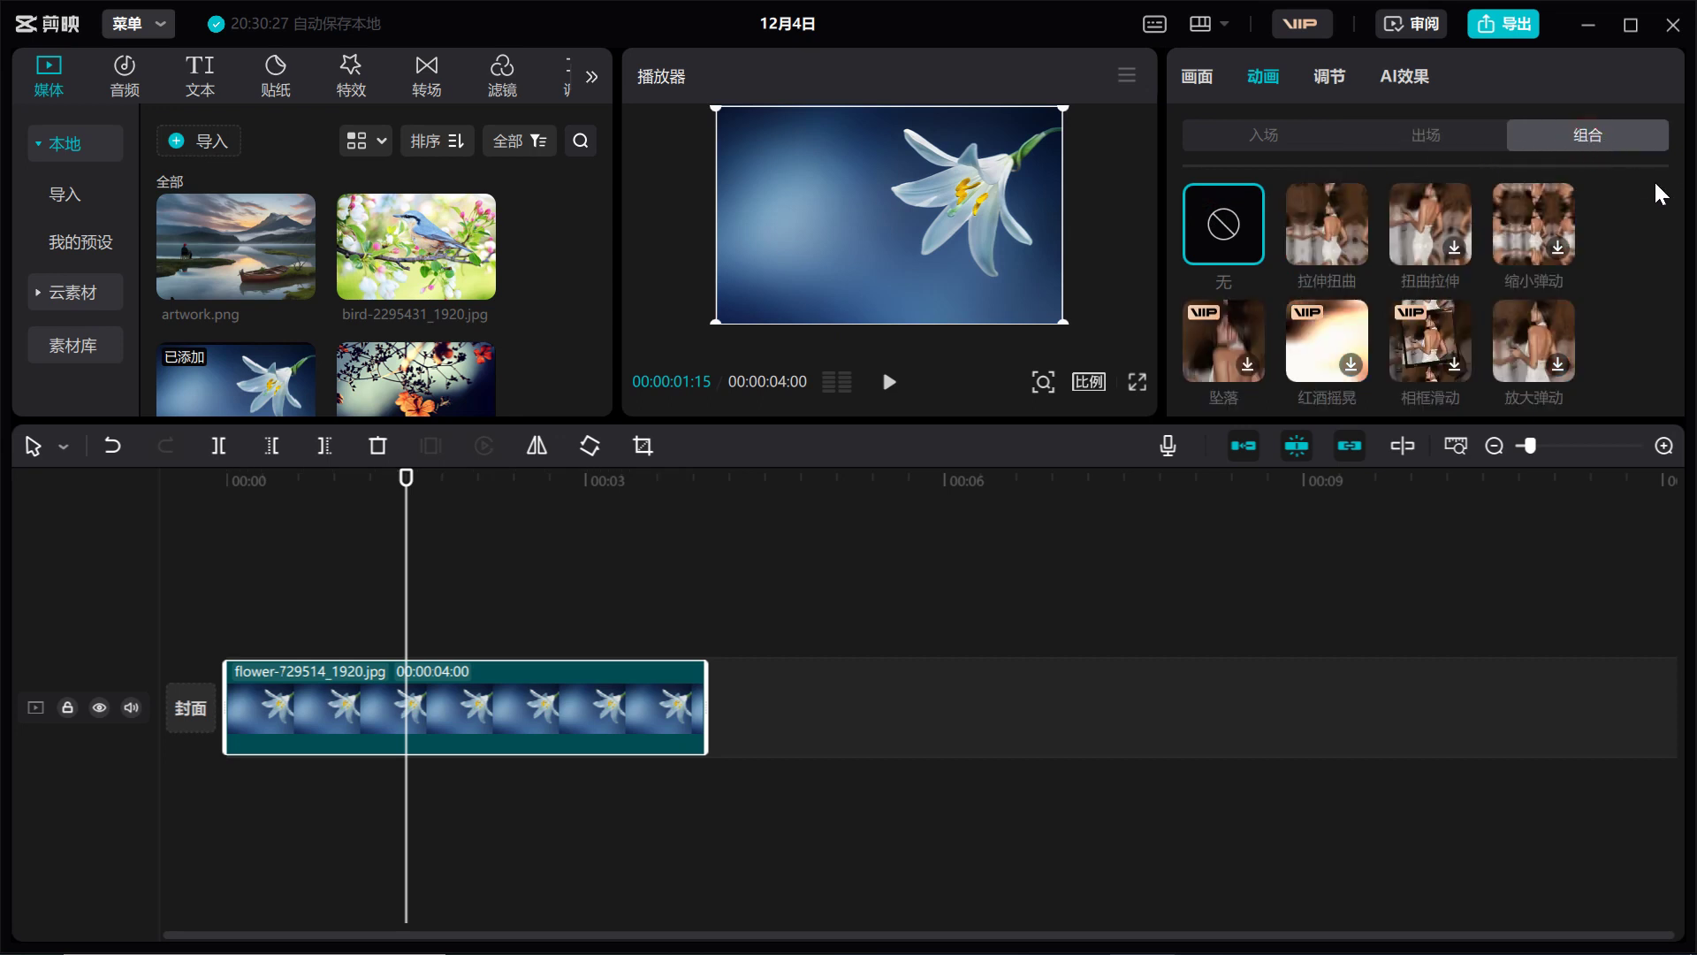
scroll(1636, 239, "down", 2)
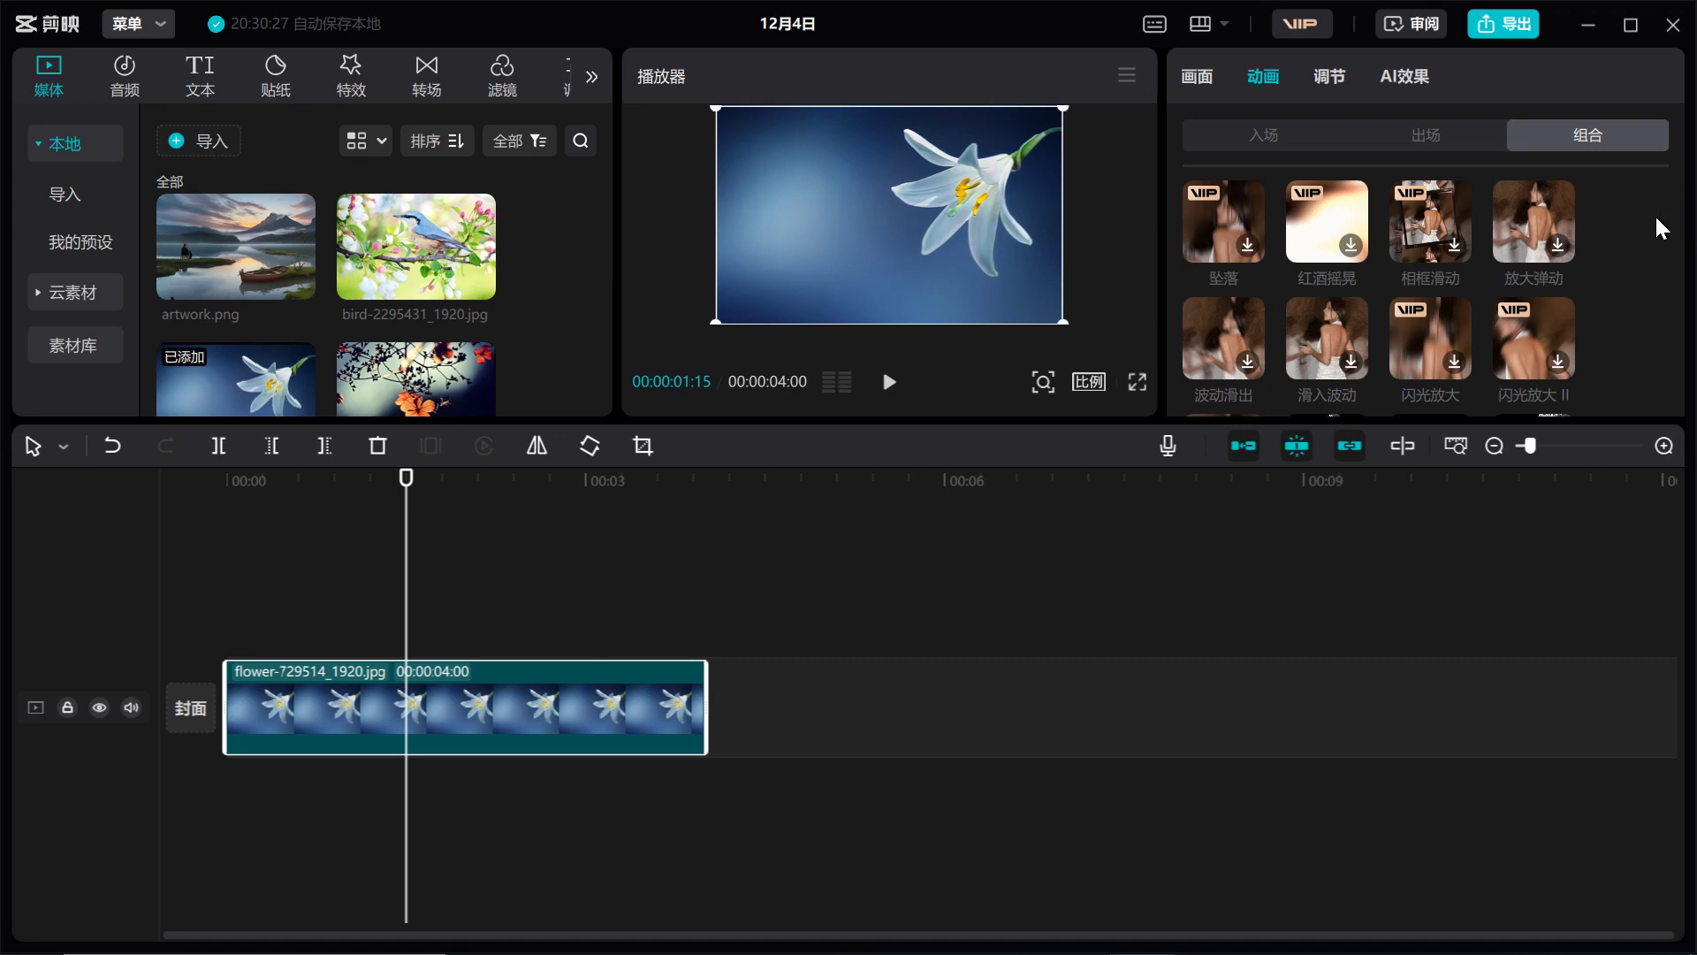
scroll(1648, 236, "down", 1)
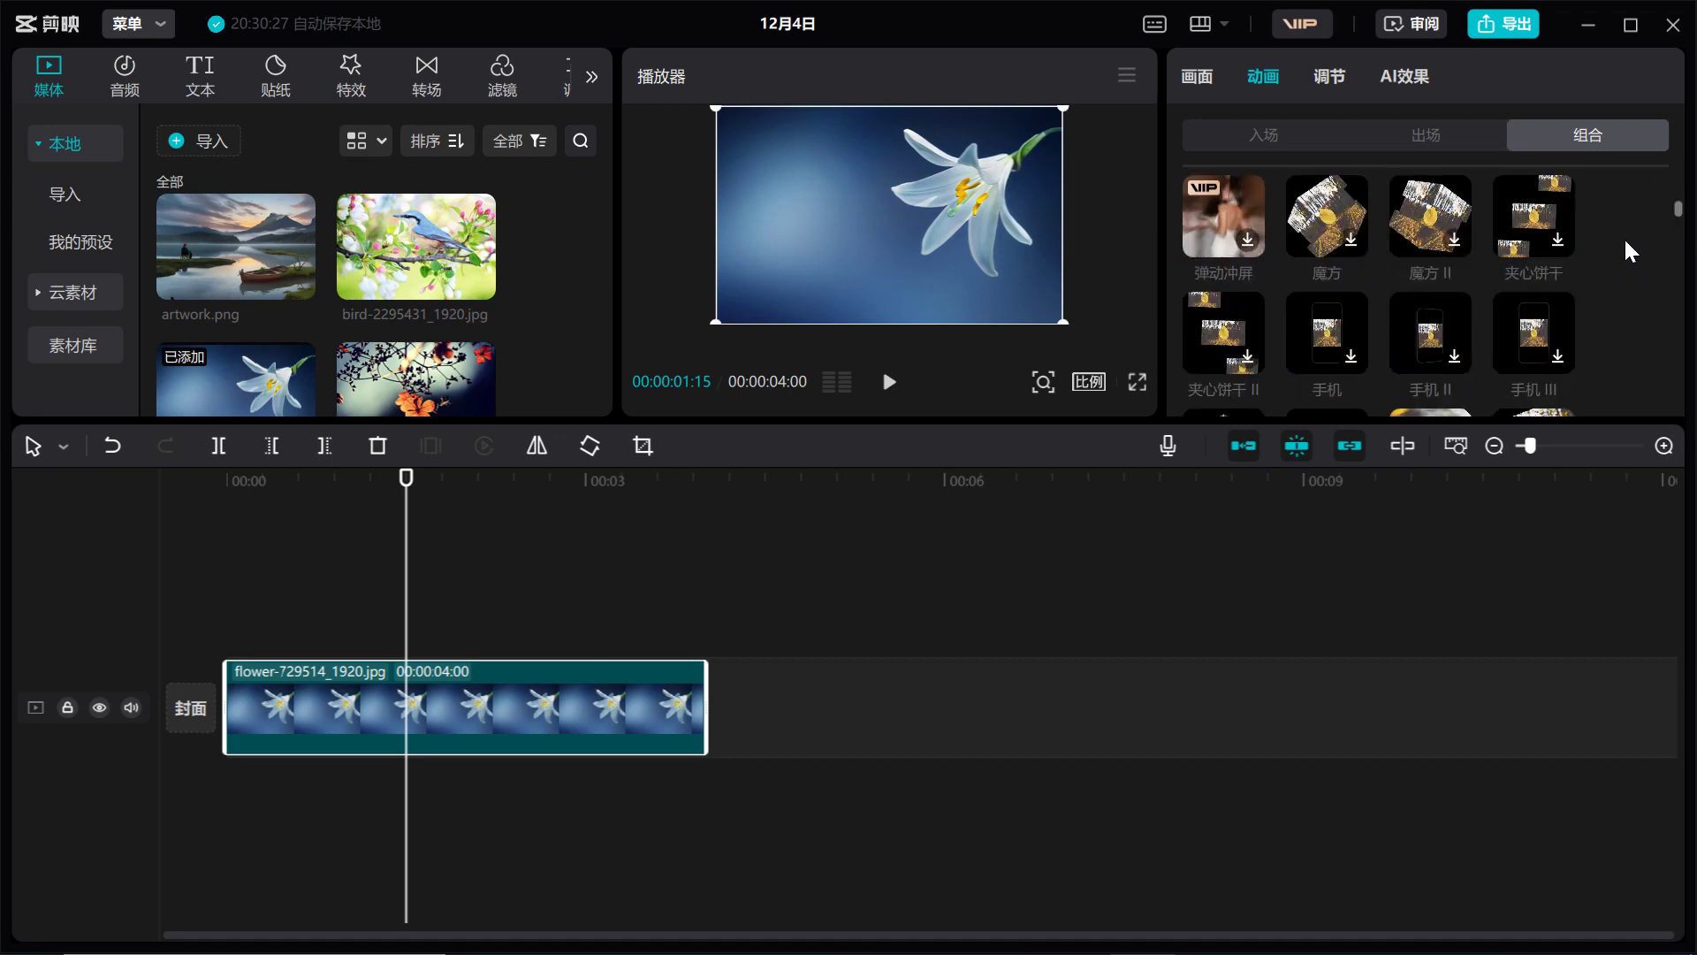
scroll(1625, 232, "down", 1)
scroll(1625, 231, "down", 3)
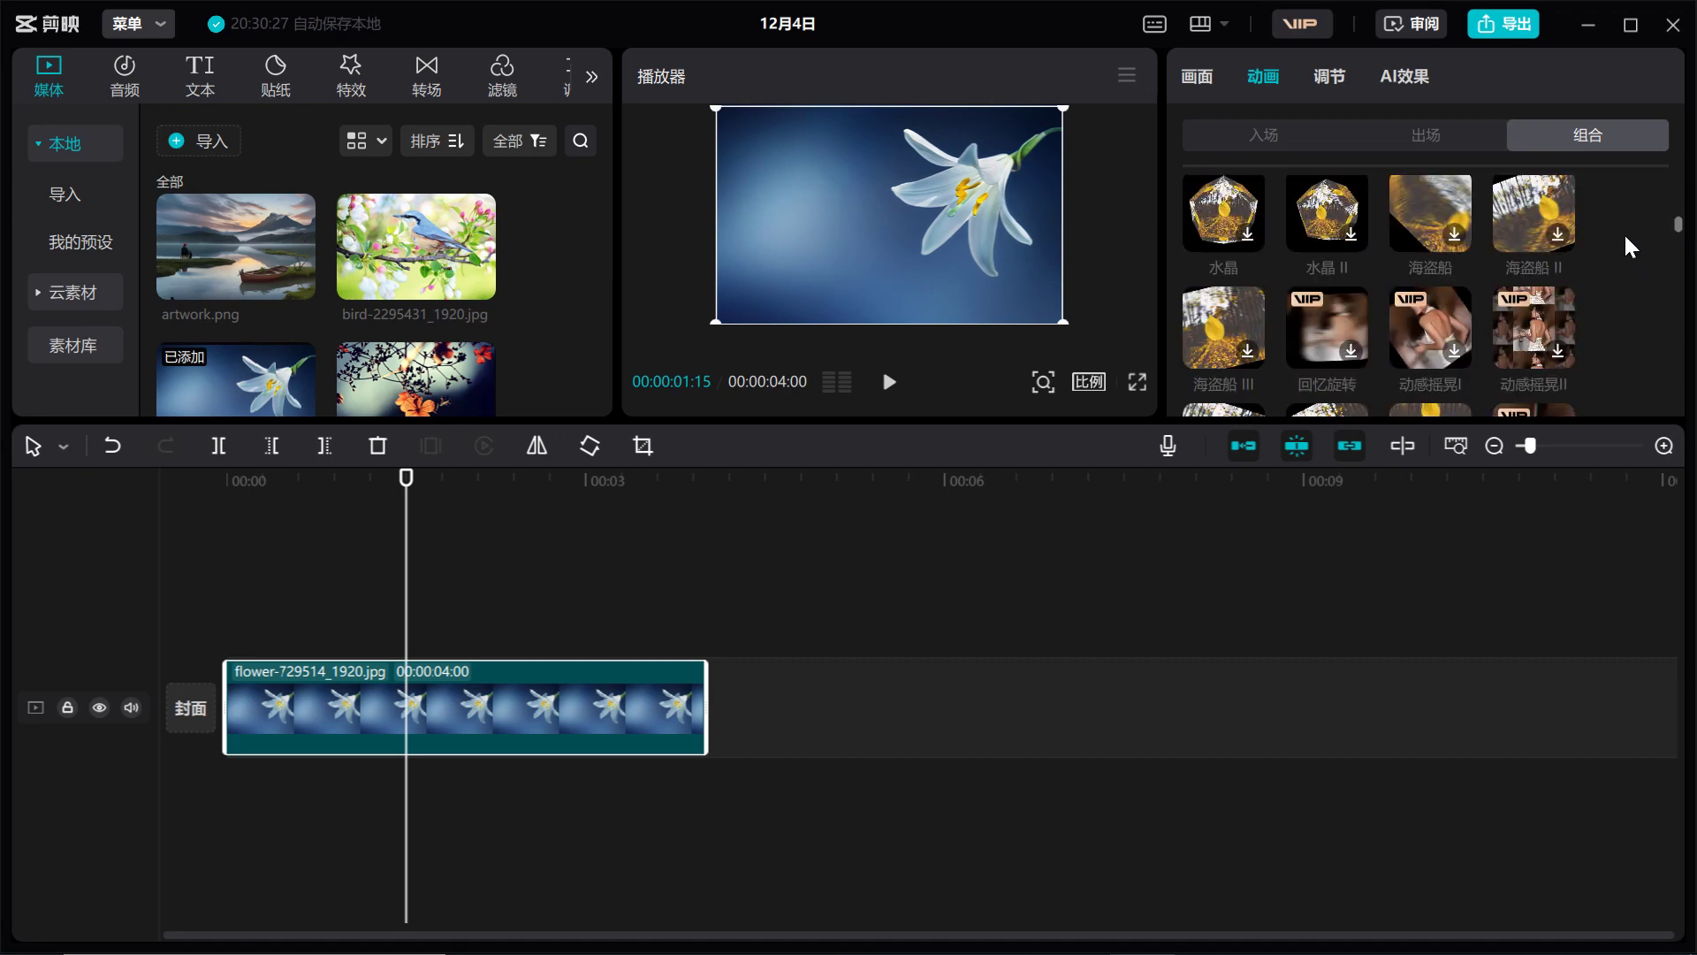
scroll(1624, 231, "down", 3)
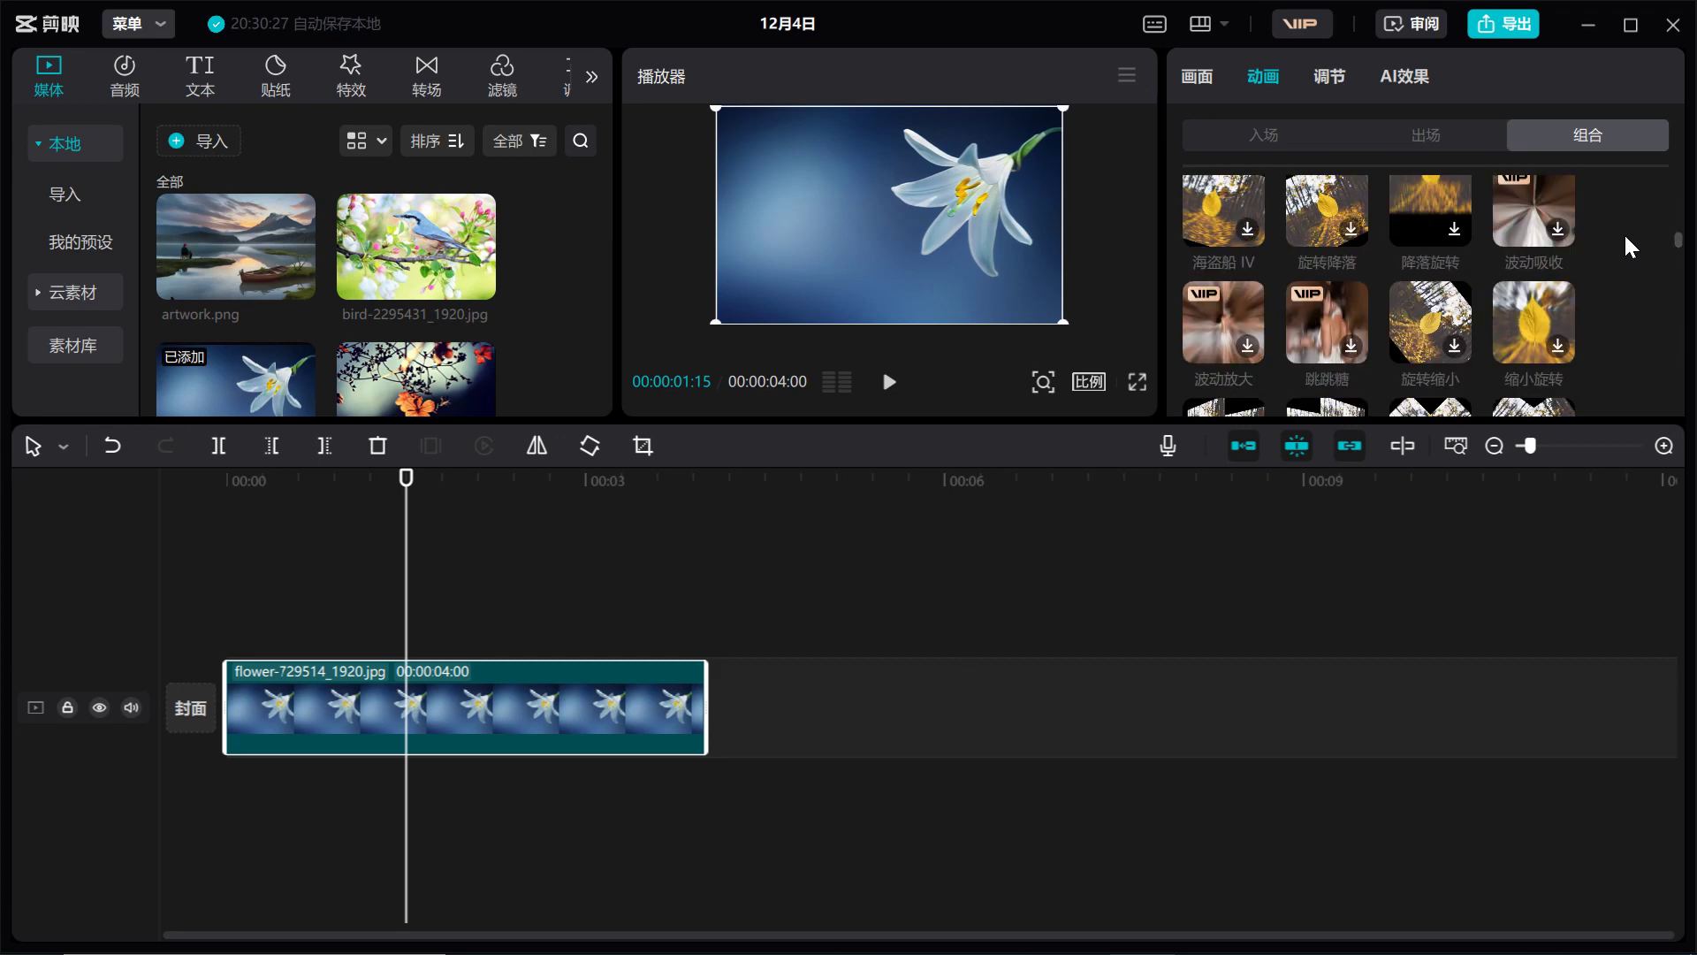
scroll(1625, 231, "down", 1)
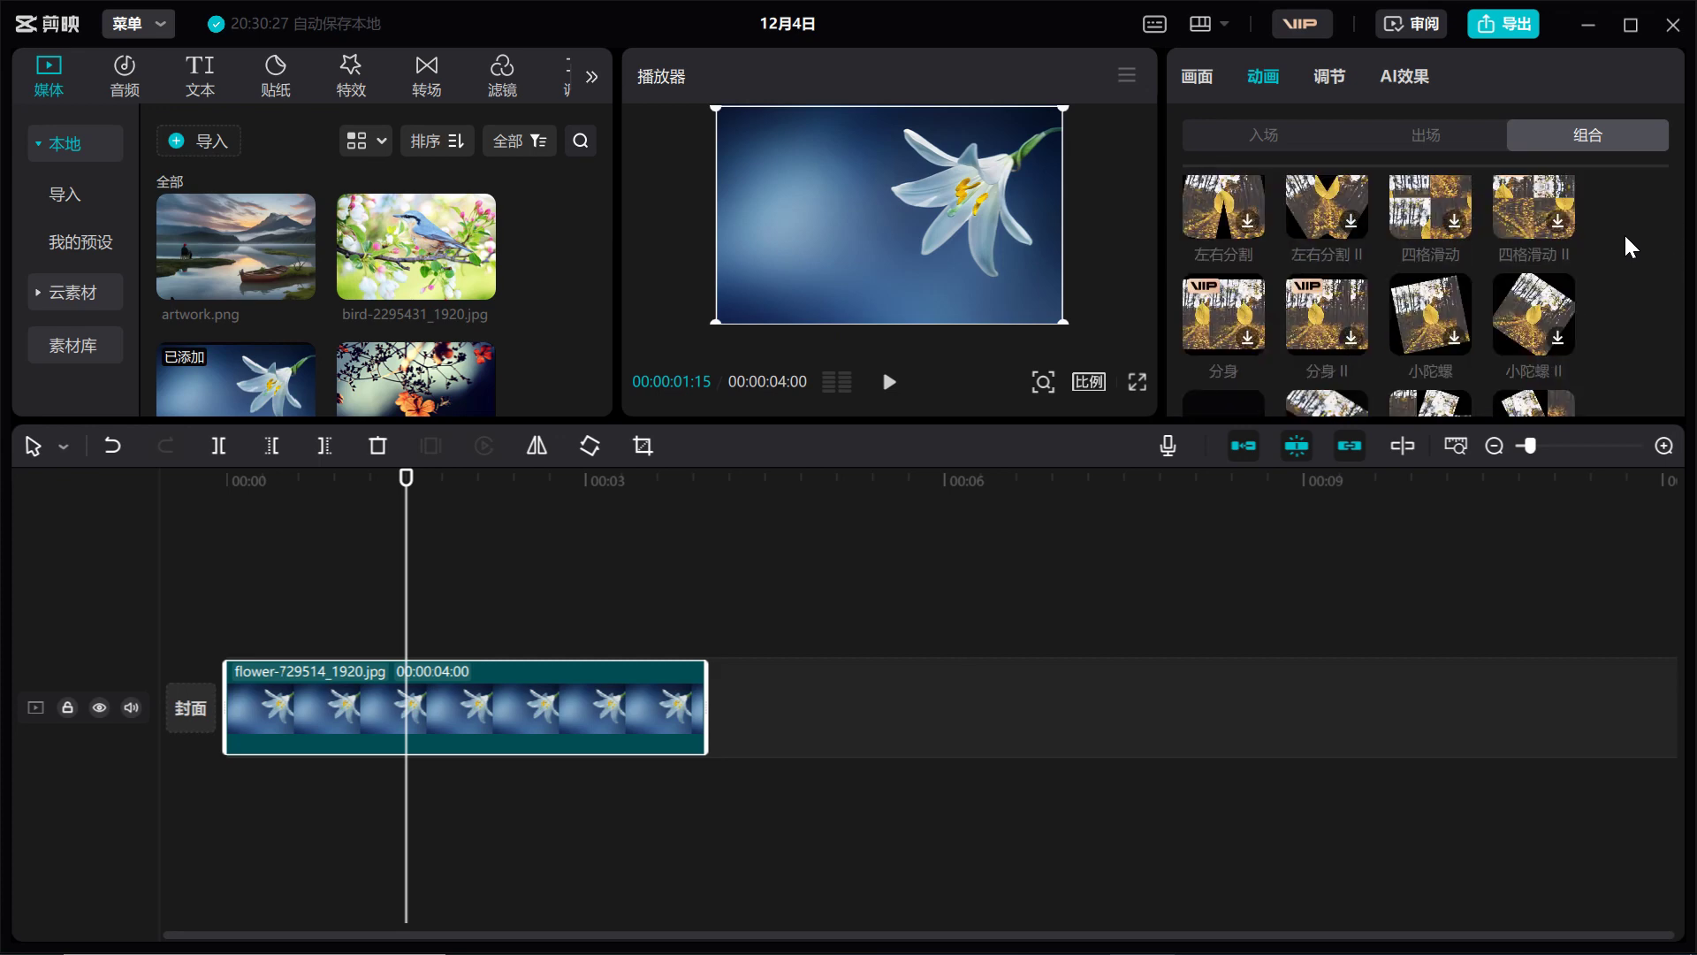
scroll(1625, 232, "down", 1)
scroll(1624, 232, "down", 1)
scroll(1625, 231, "down", 3)
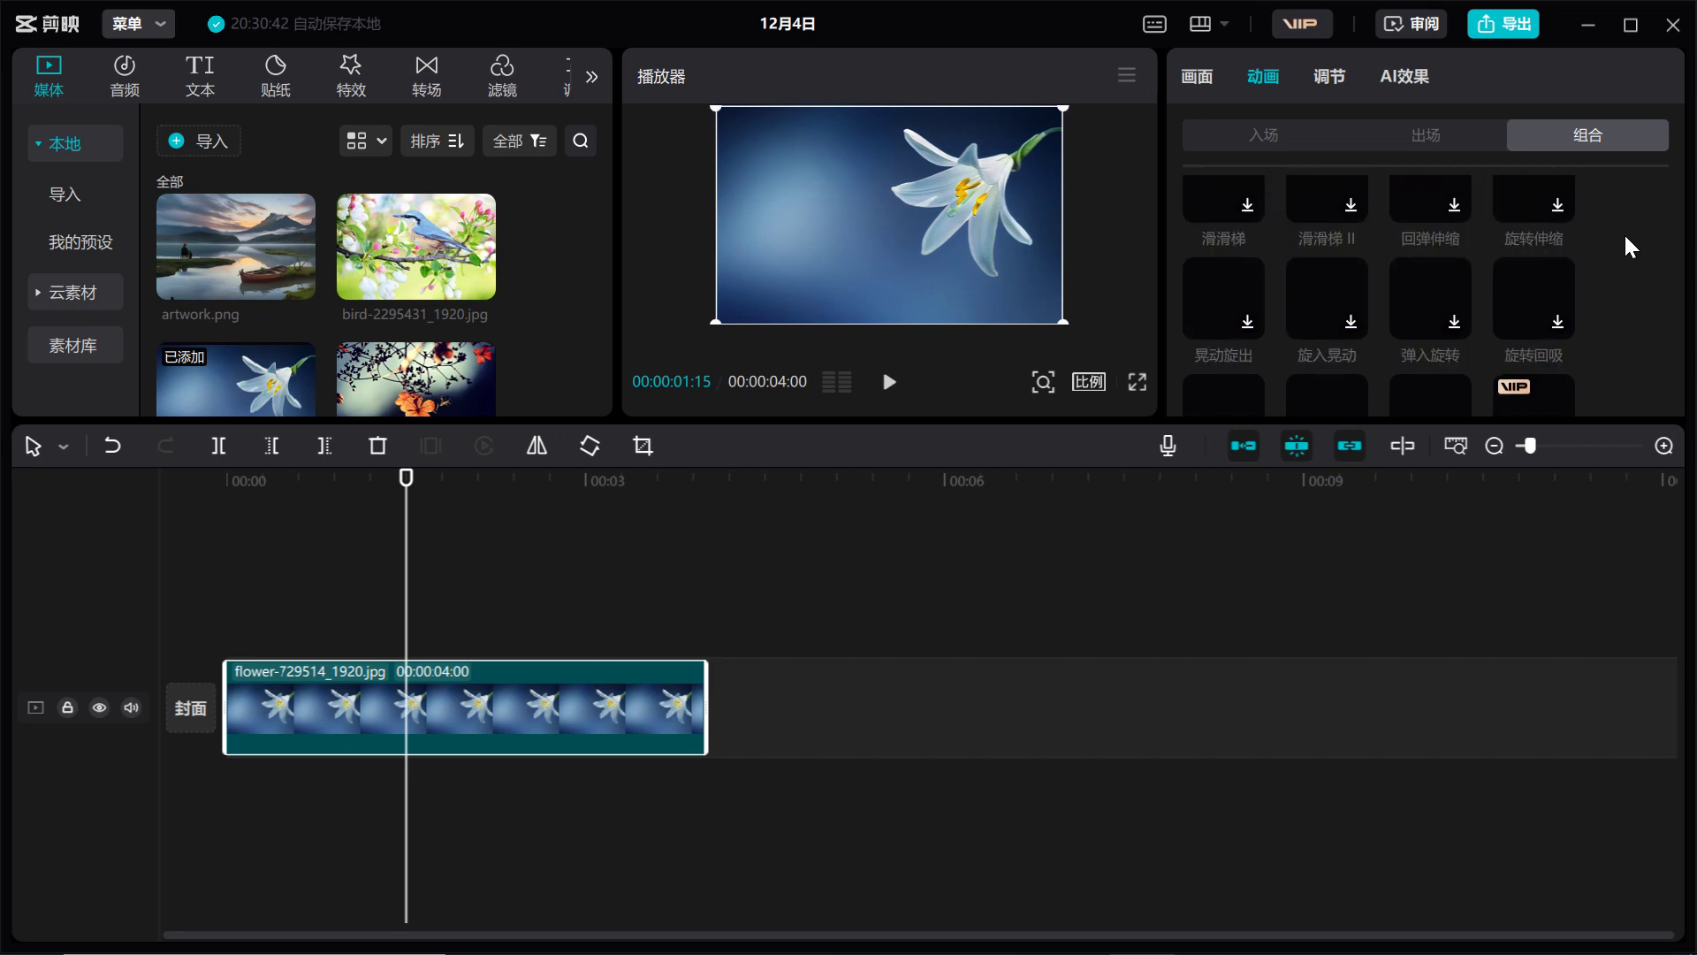
scroll(1607, 234, "down", 1)
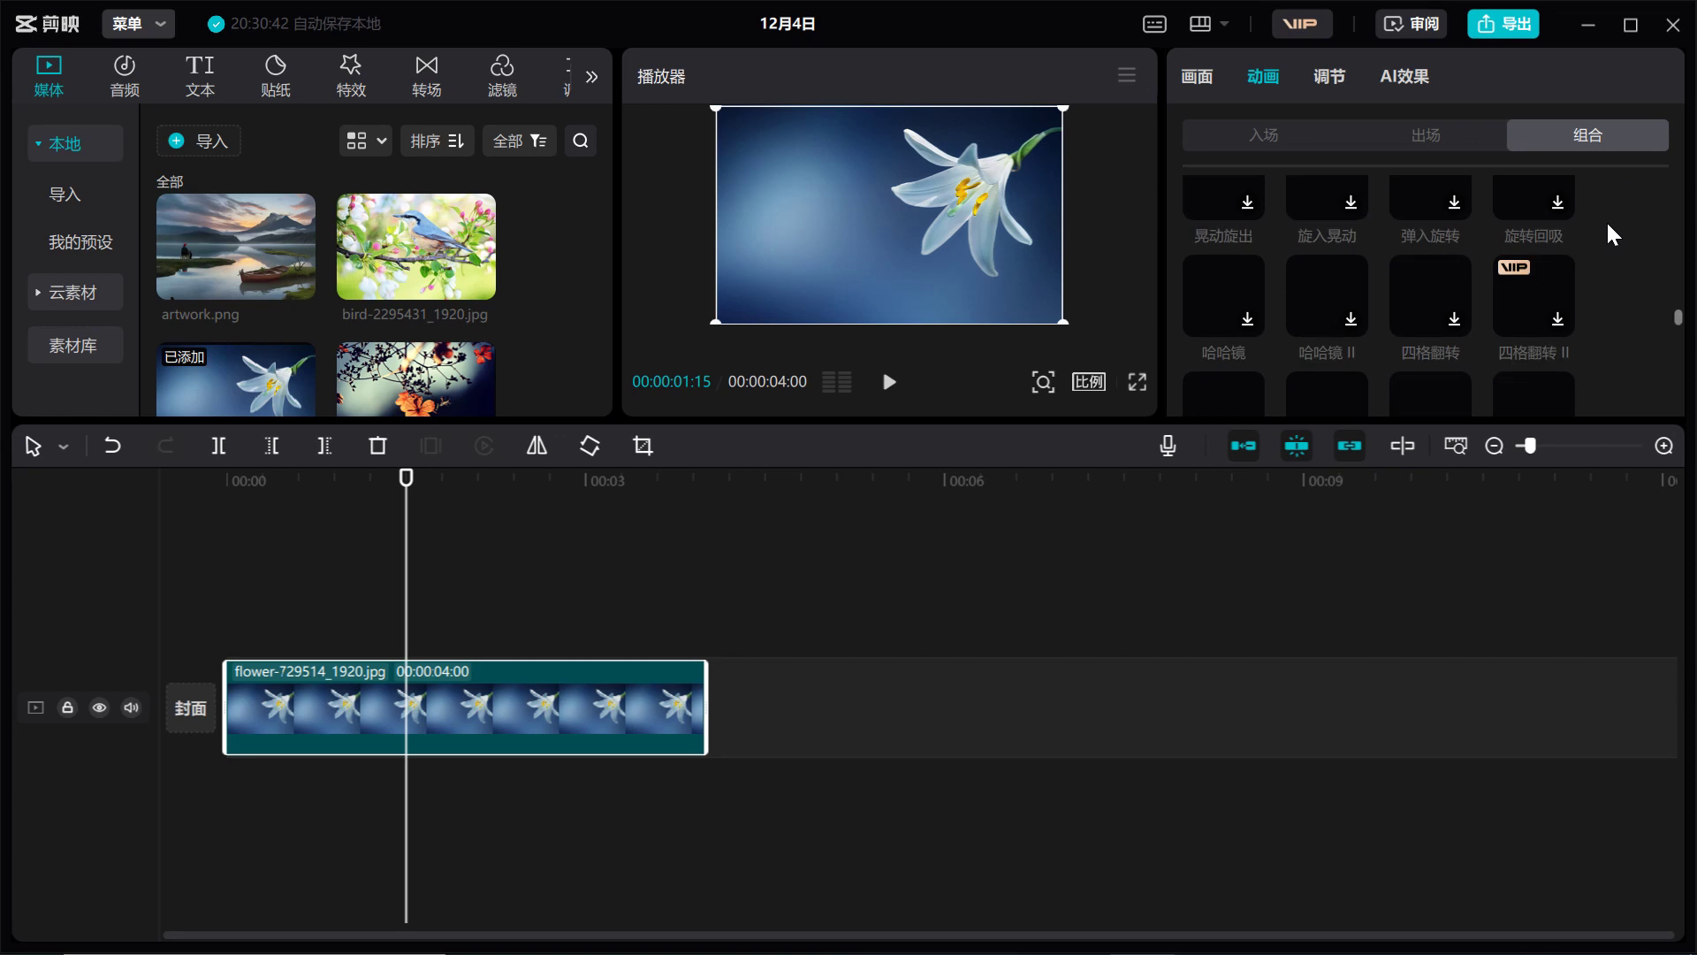
scroll(1607, 229, "down", 1)
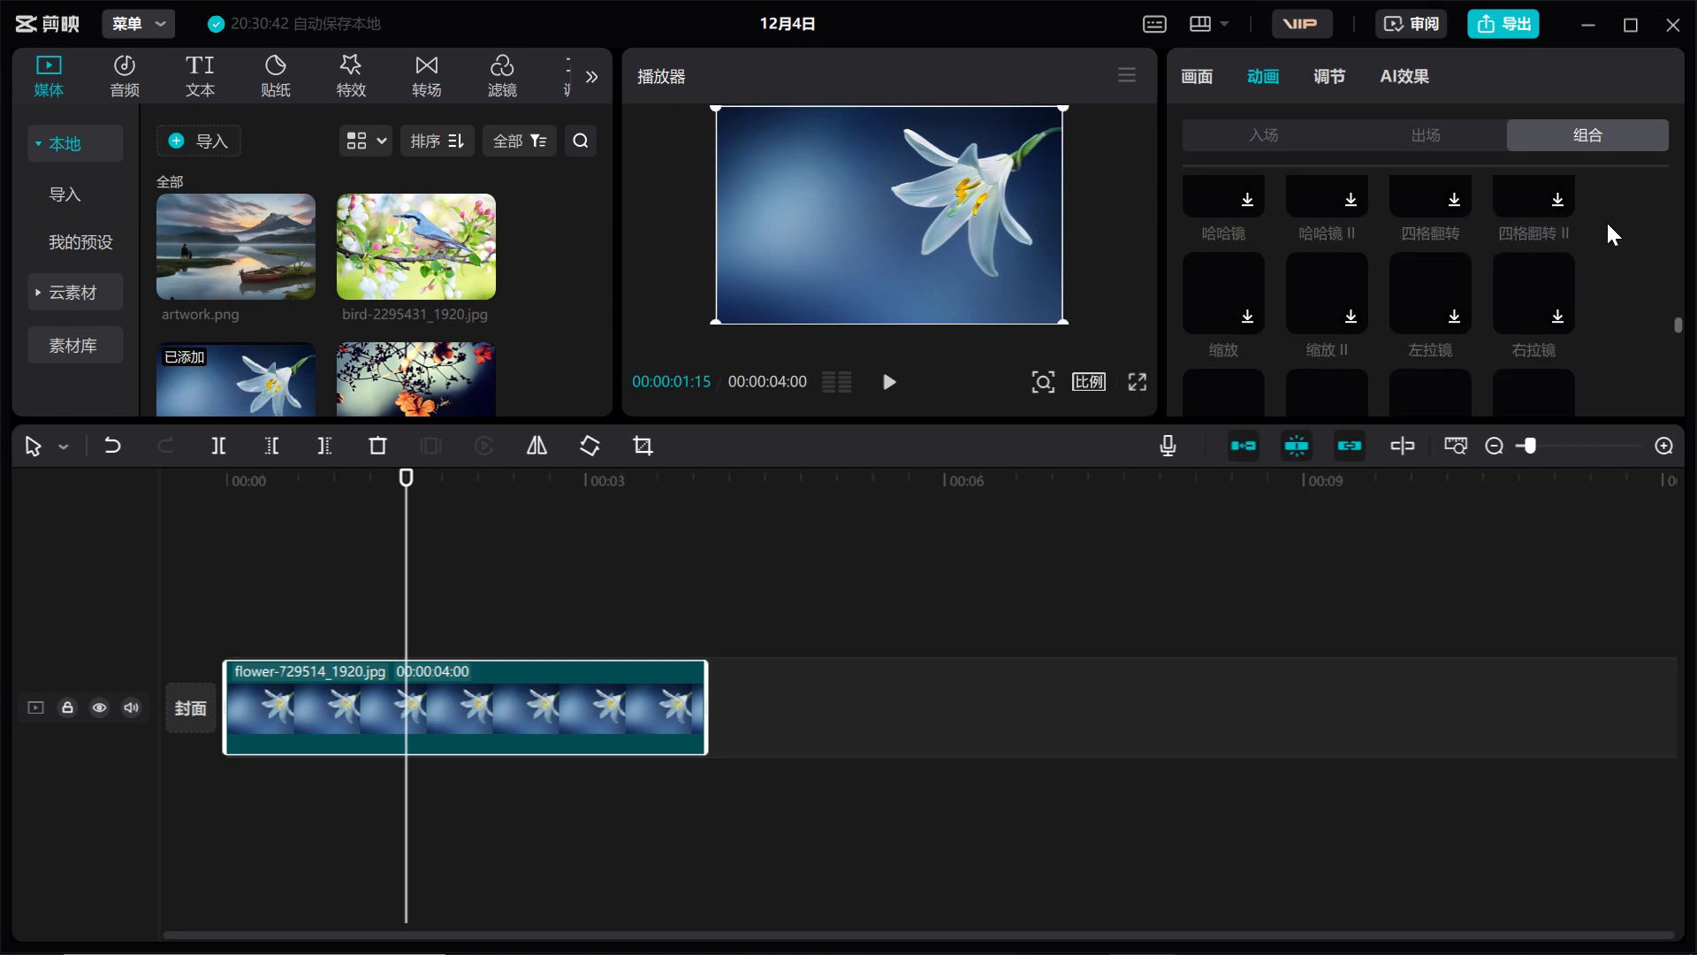
scroll(1606, 233, "down", 1)
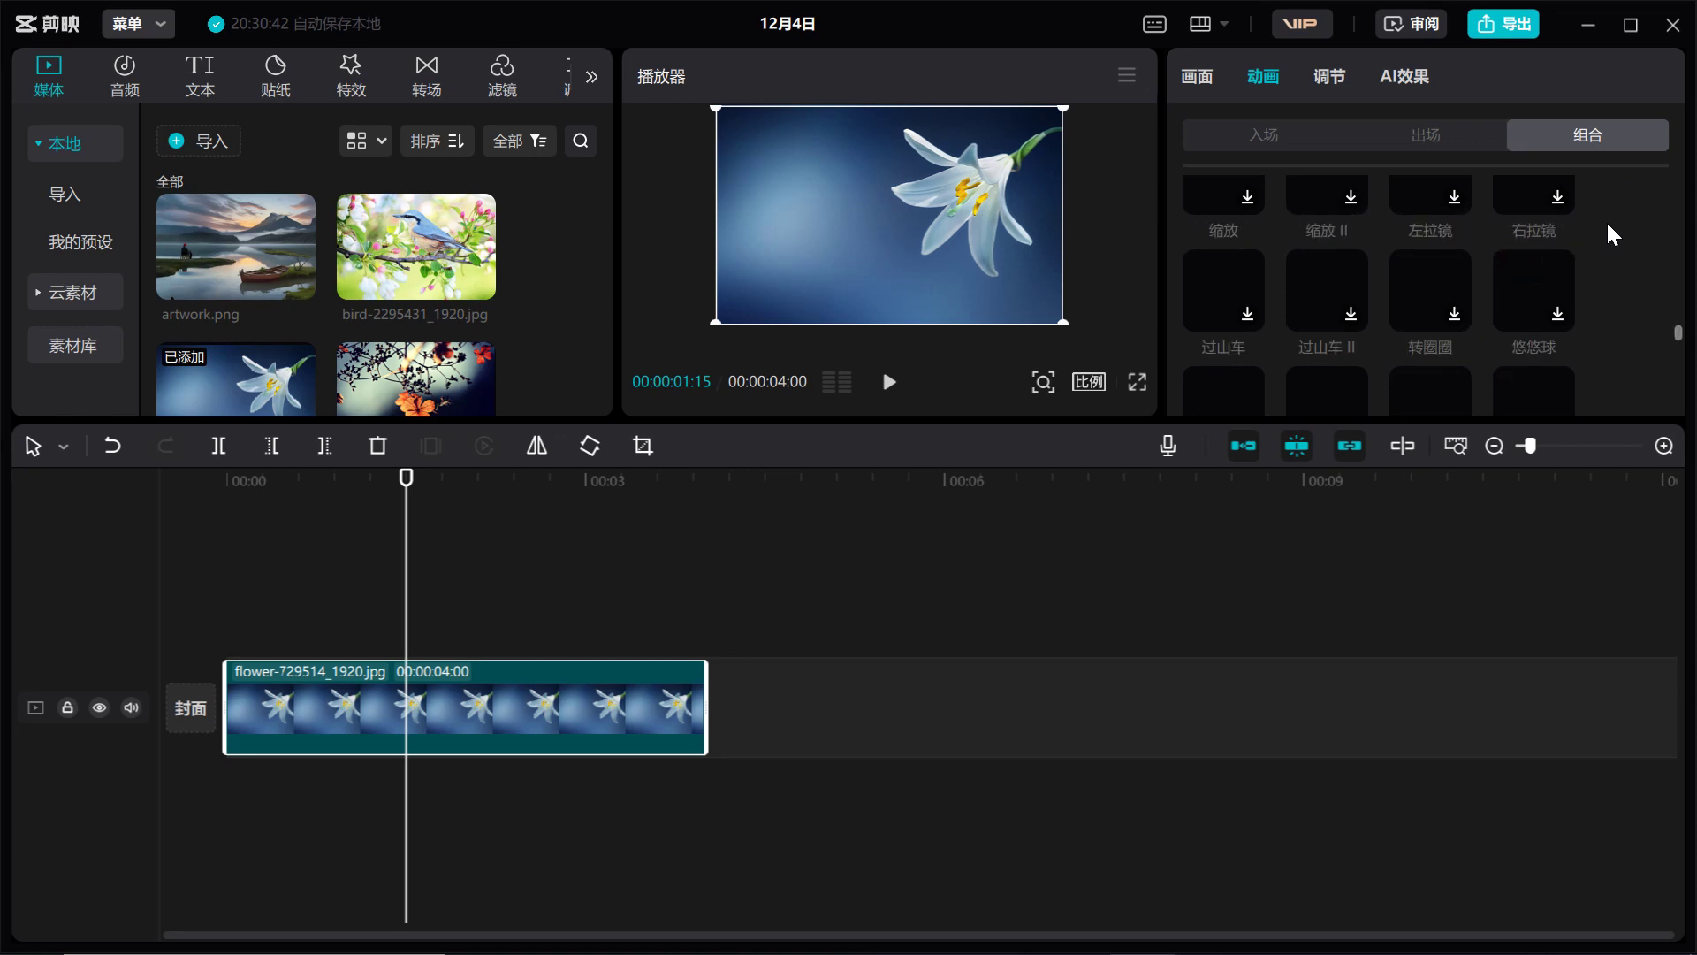
scroll(1605, 235, "down", 1)
scroll(1605, 222, "down", 2)
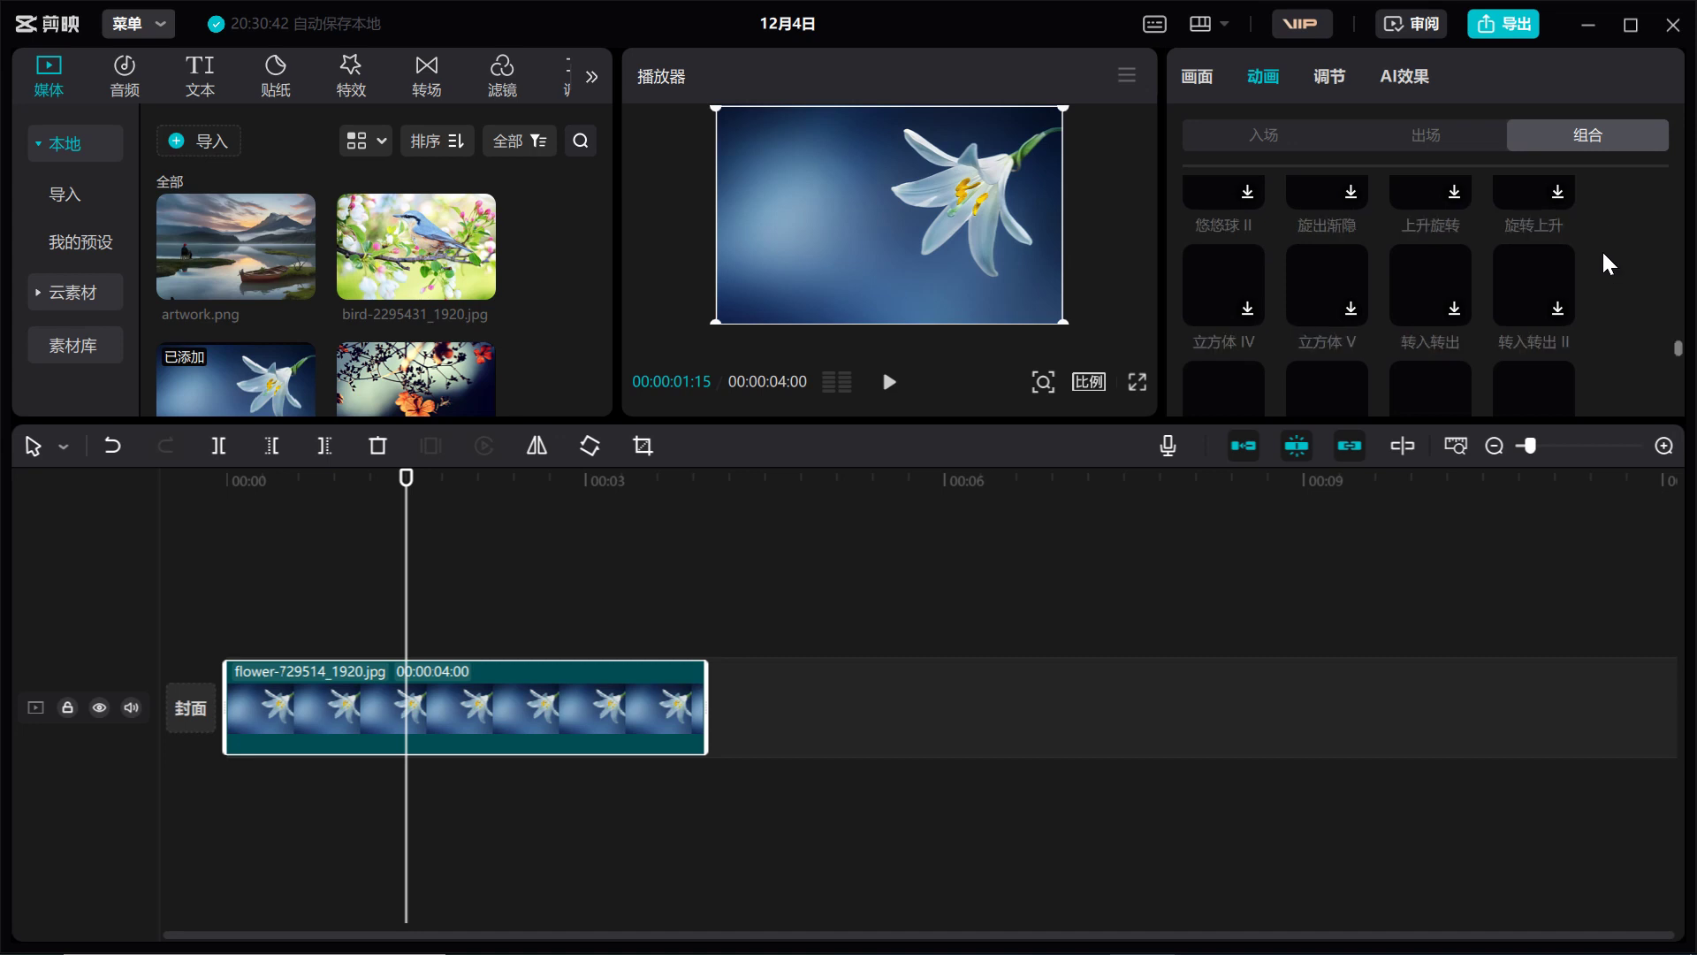
scroll(1610, 244, "down", 1)
scroll(1609, 248, "down", 1)
scroll(1608, 252, "down", 4)
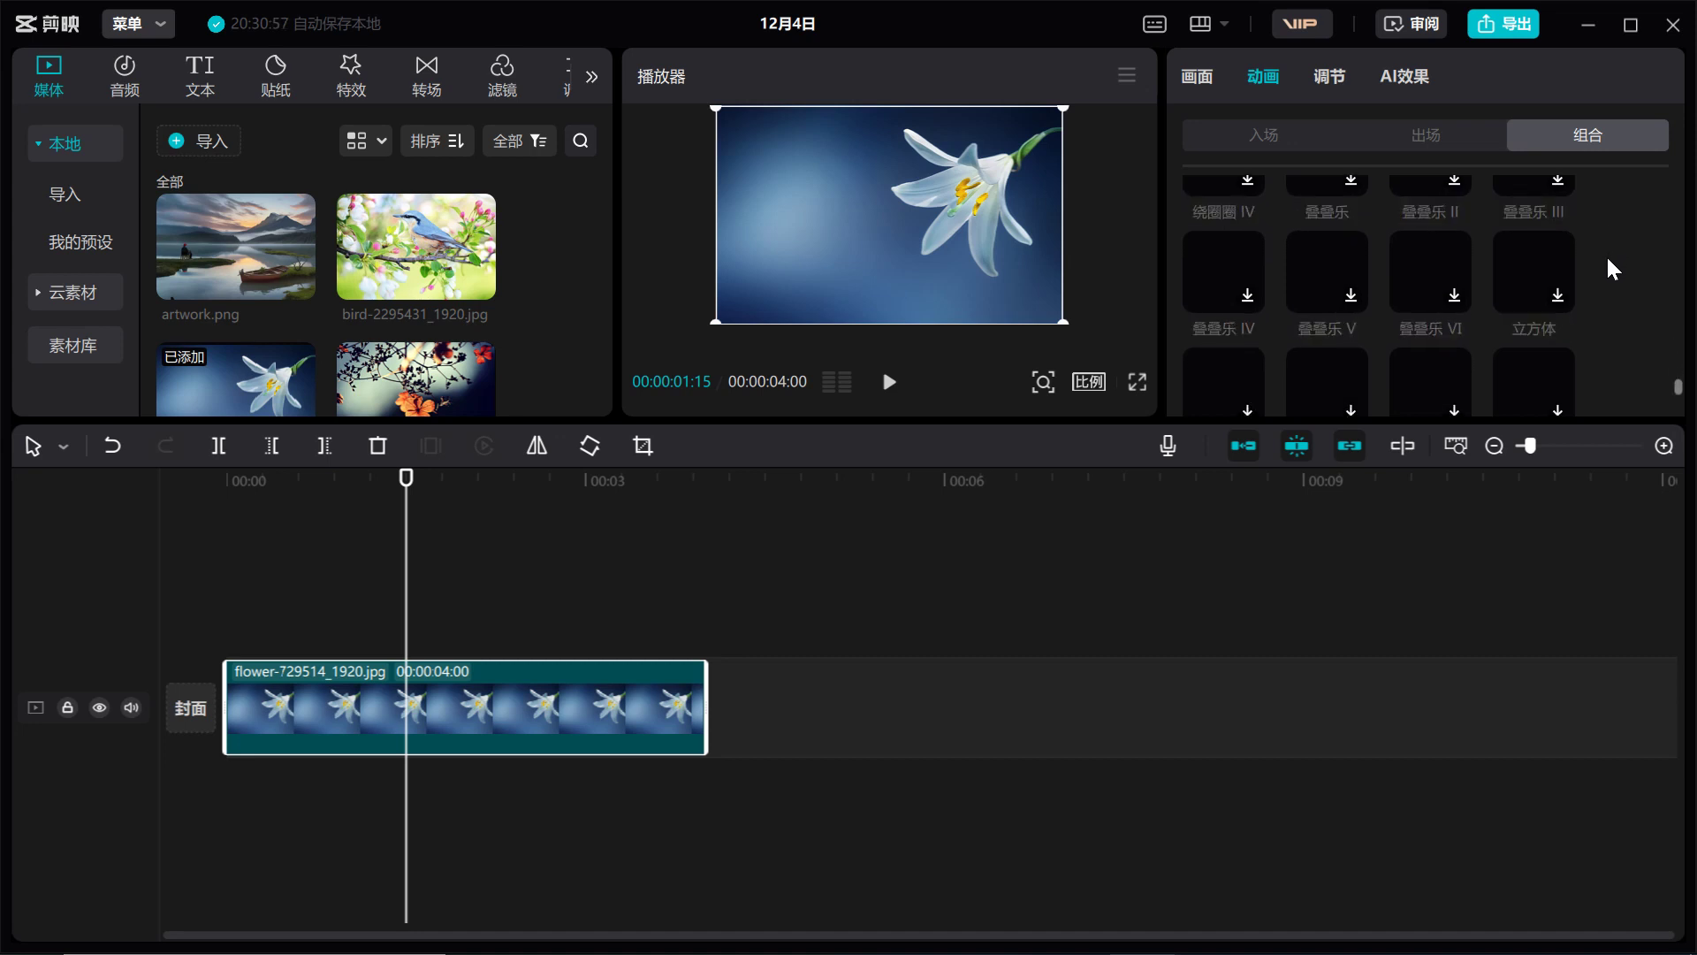
scroll(1610, 257, "down", 1)
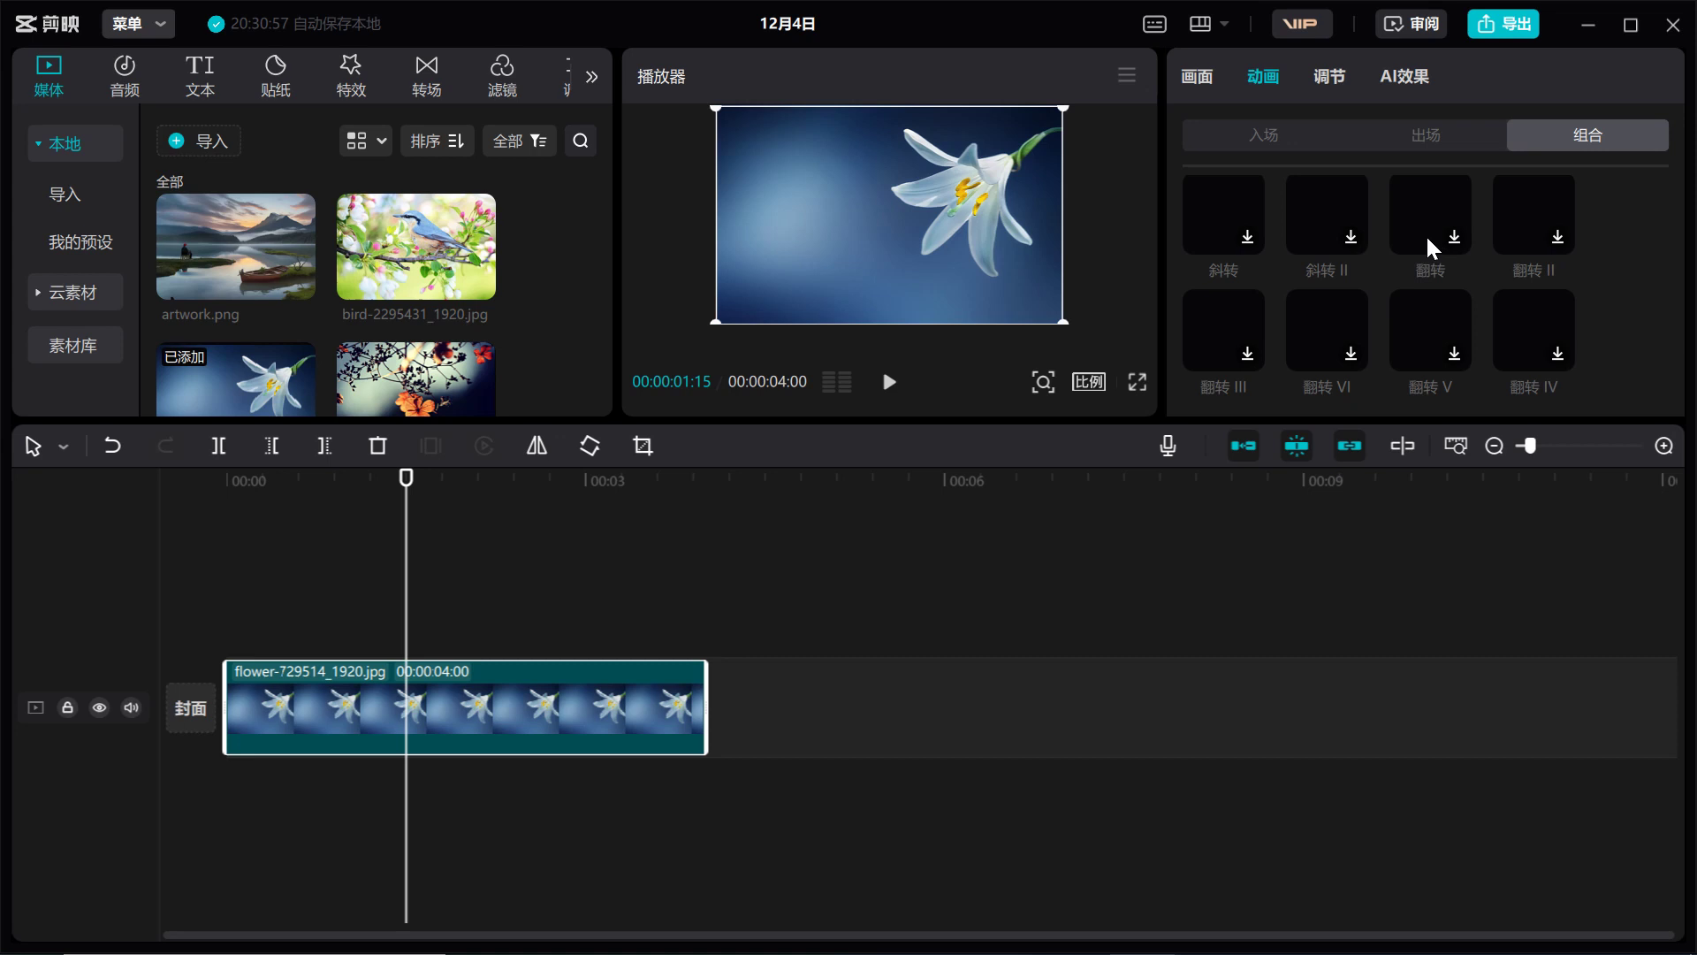
left_click(1455, 237)
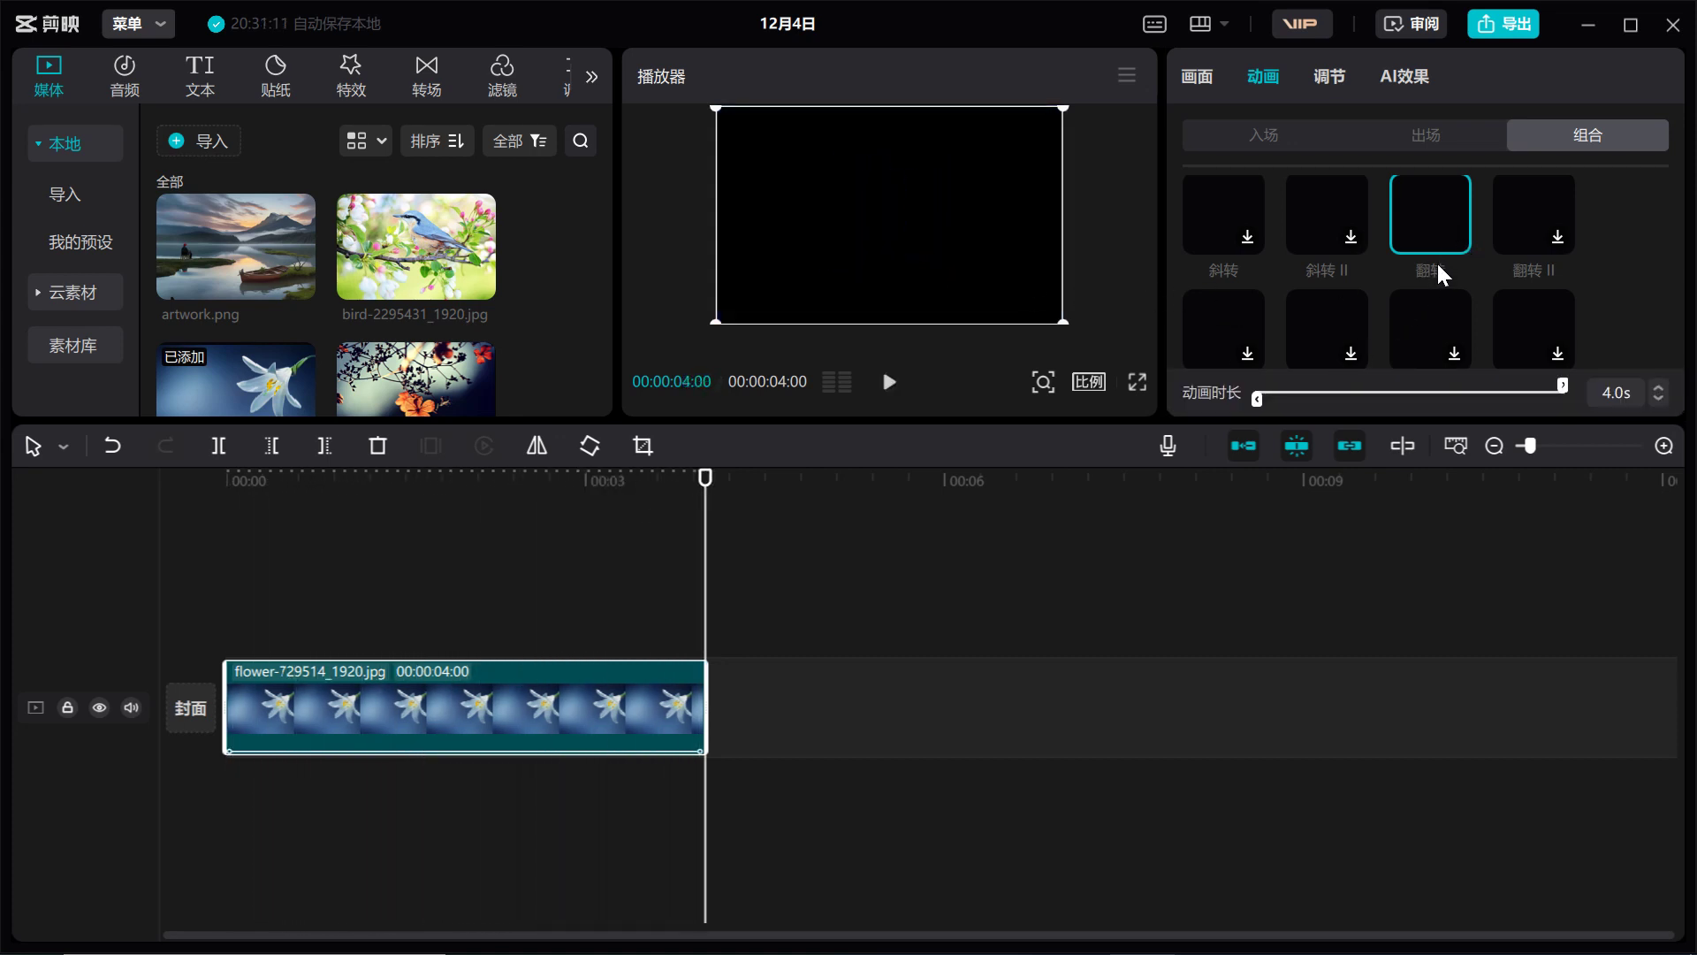
Step: Replace the lily clip's combination animation with 翻转 V
scroll(1445, 257, "down", 1)
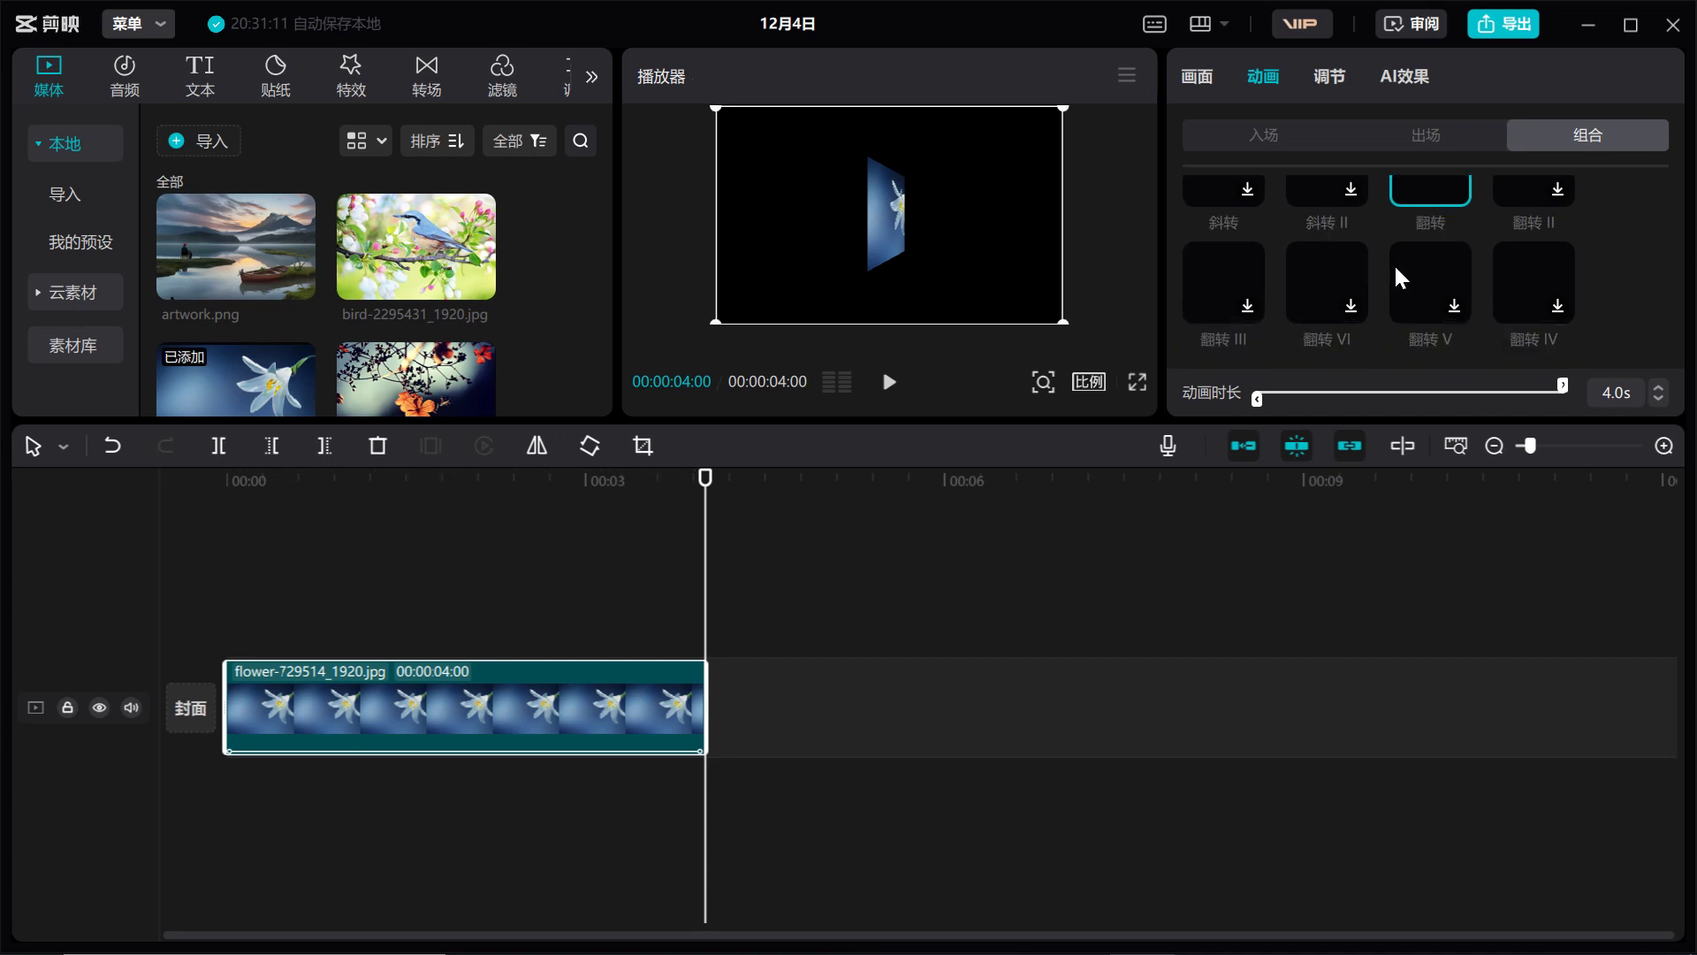
scroll(1422, 263, "up", 2)
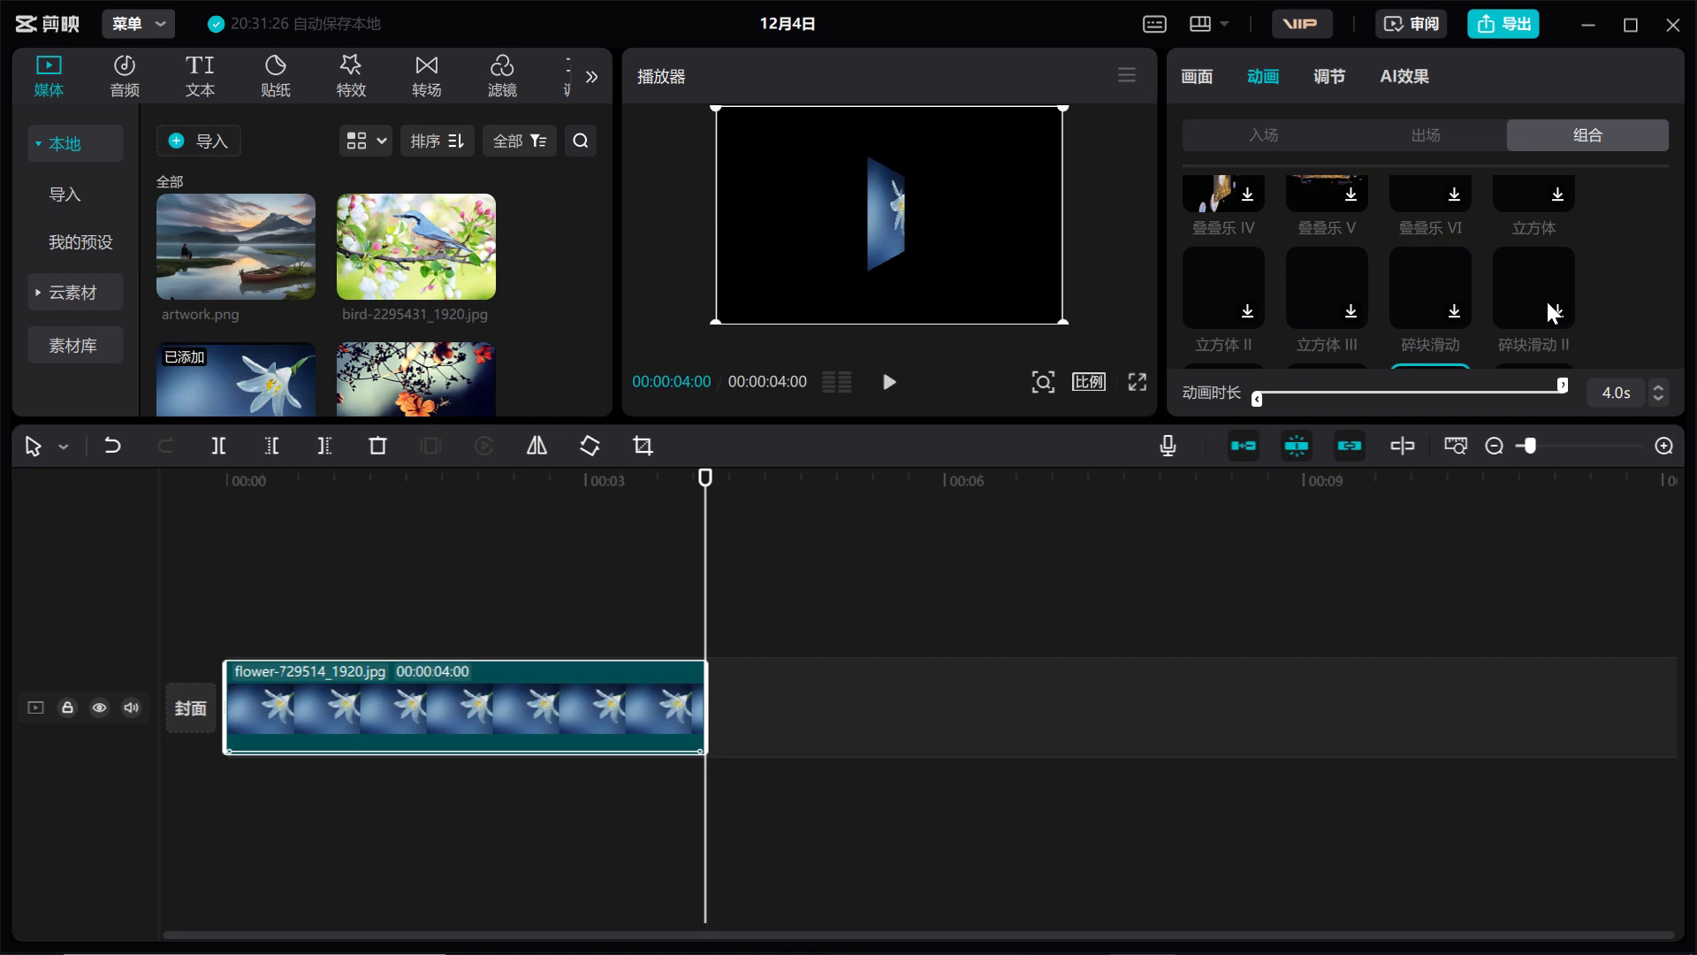
scroll(1538, 294, "down", 1)
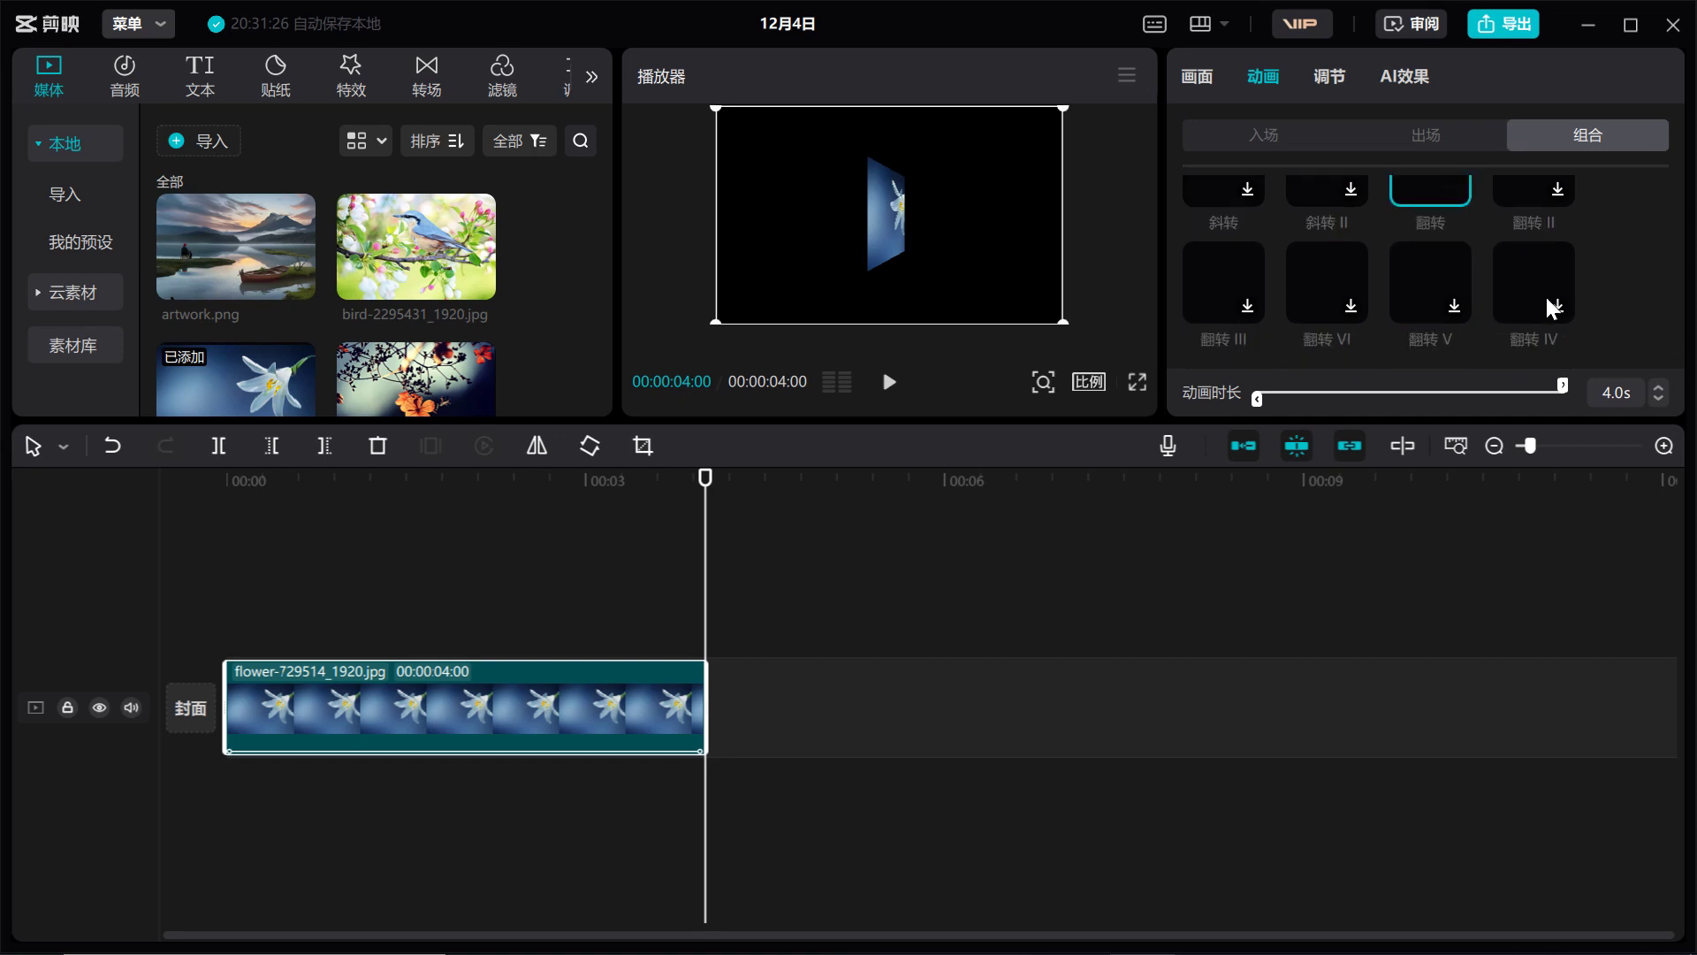
left_click(1441, 271)
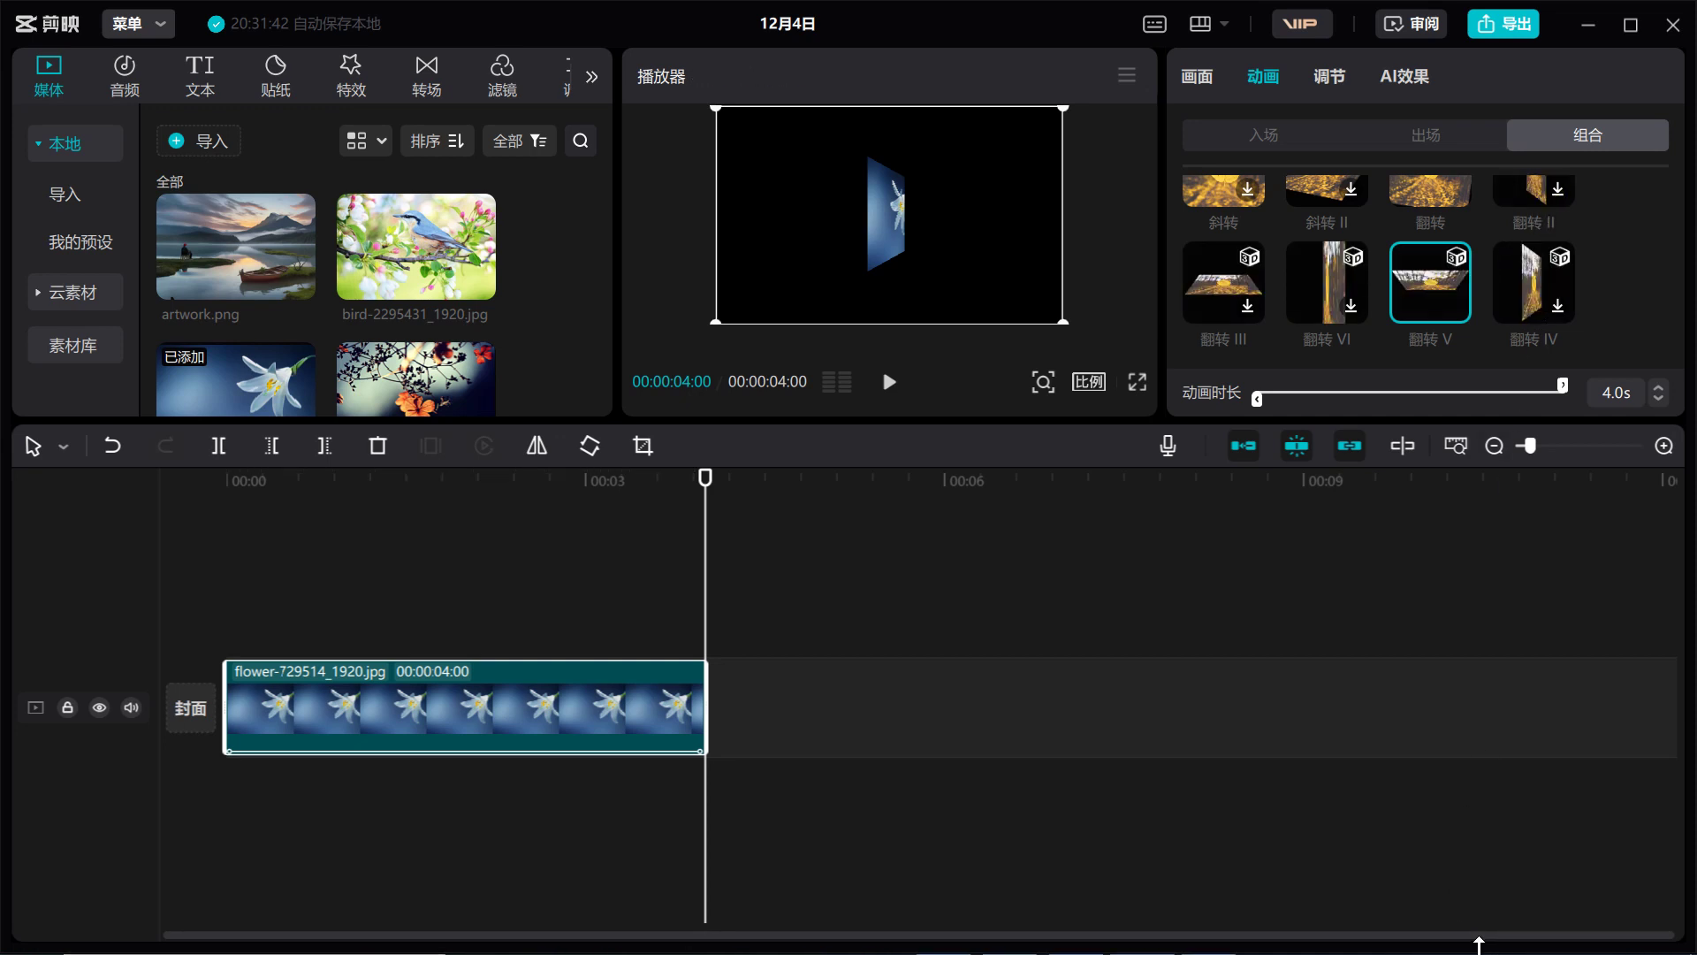
Step: Check the network connections in the Windows system tray, leaving the settings as they are
key("super")
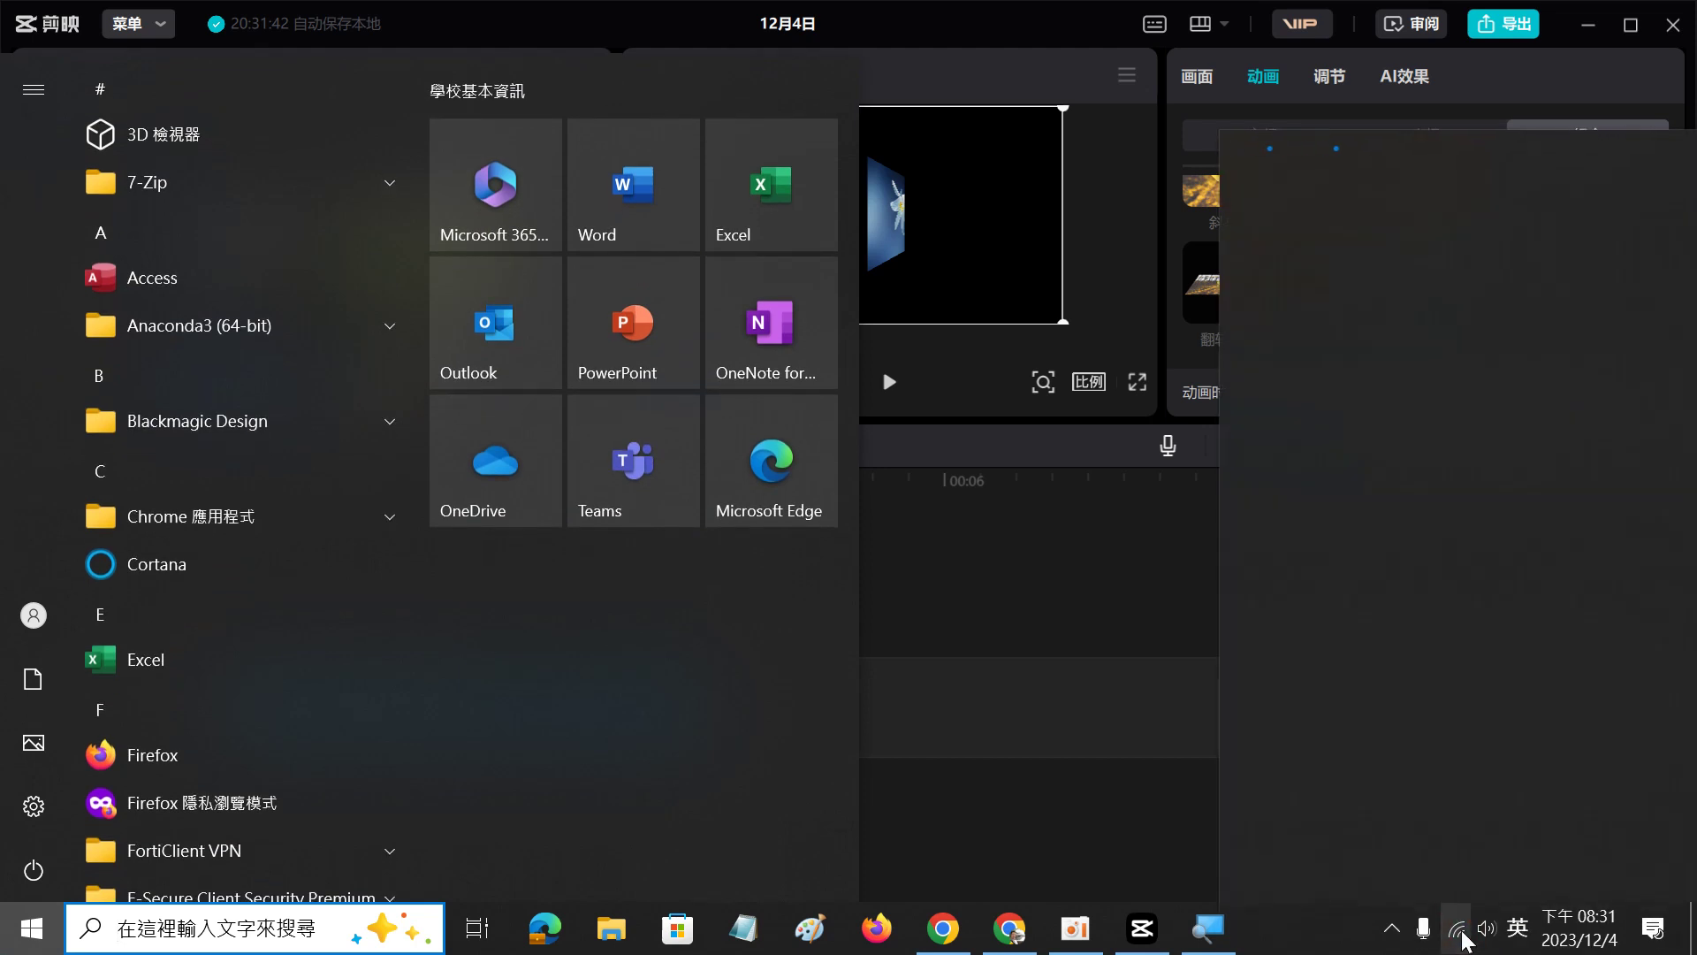
left_click(1461, 930)
key("Escape")
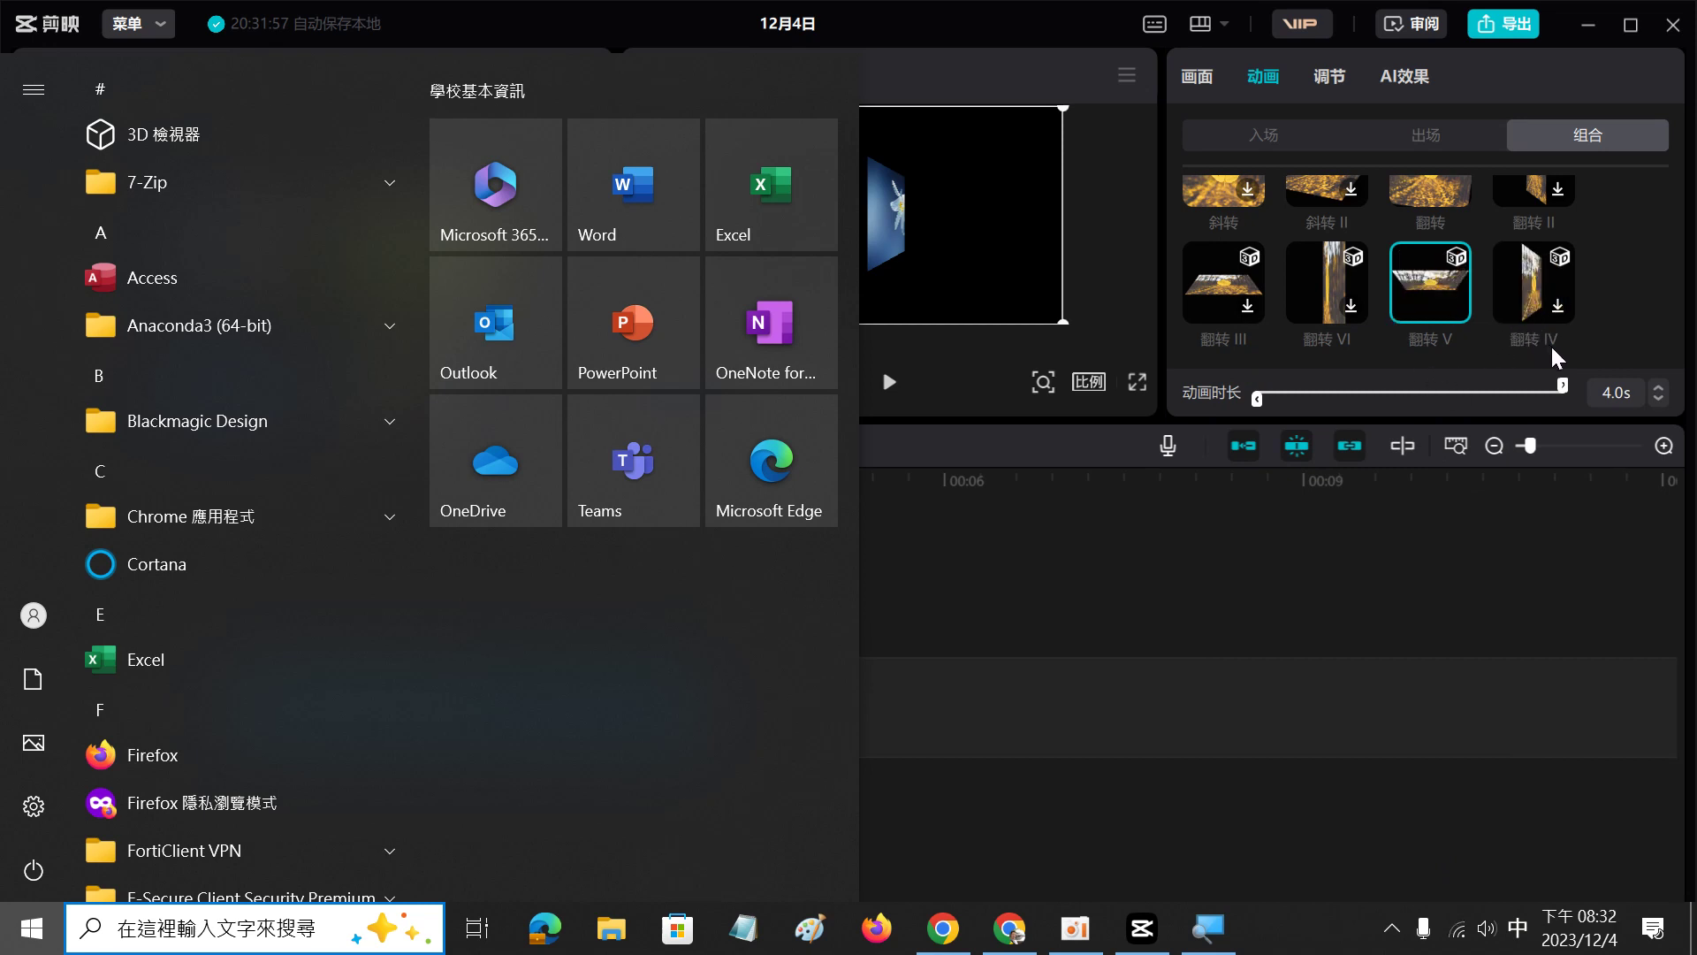
Step: Try the 翻转 IV combination animation on the lily clip, and reset its combination animation to 无
left_click(1534, 295)
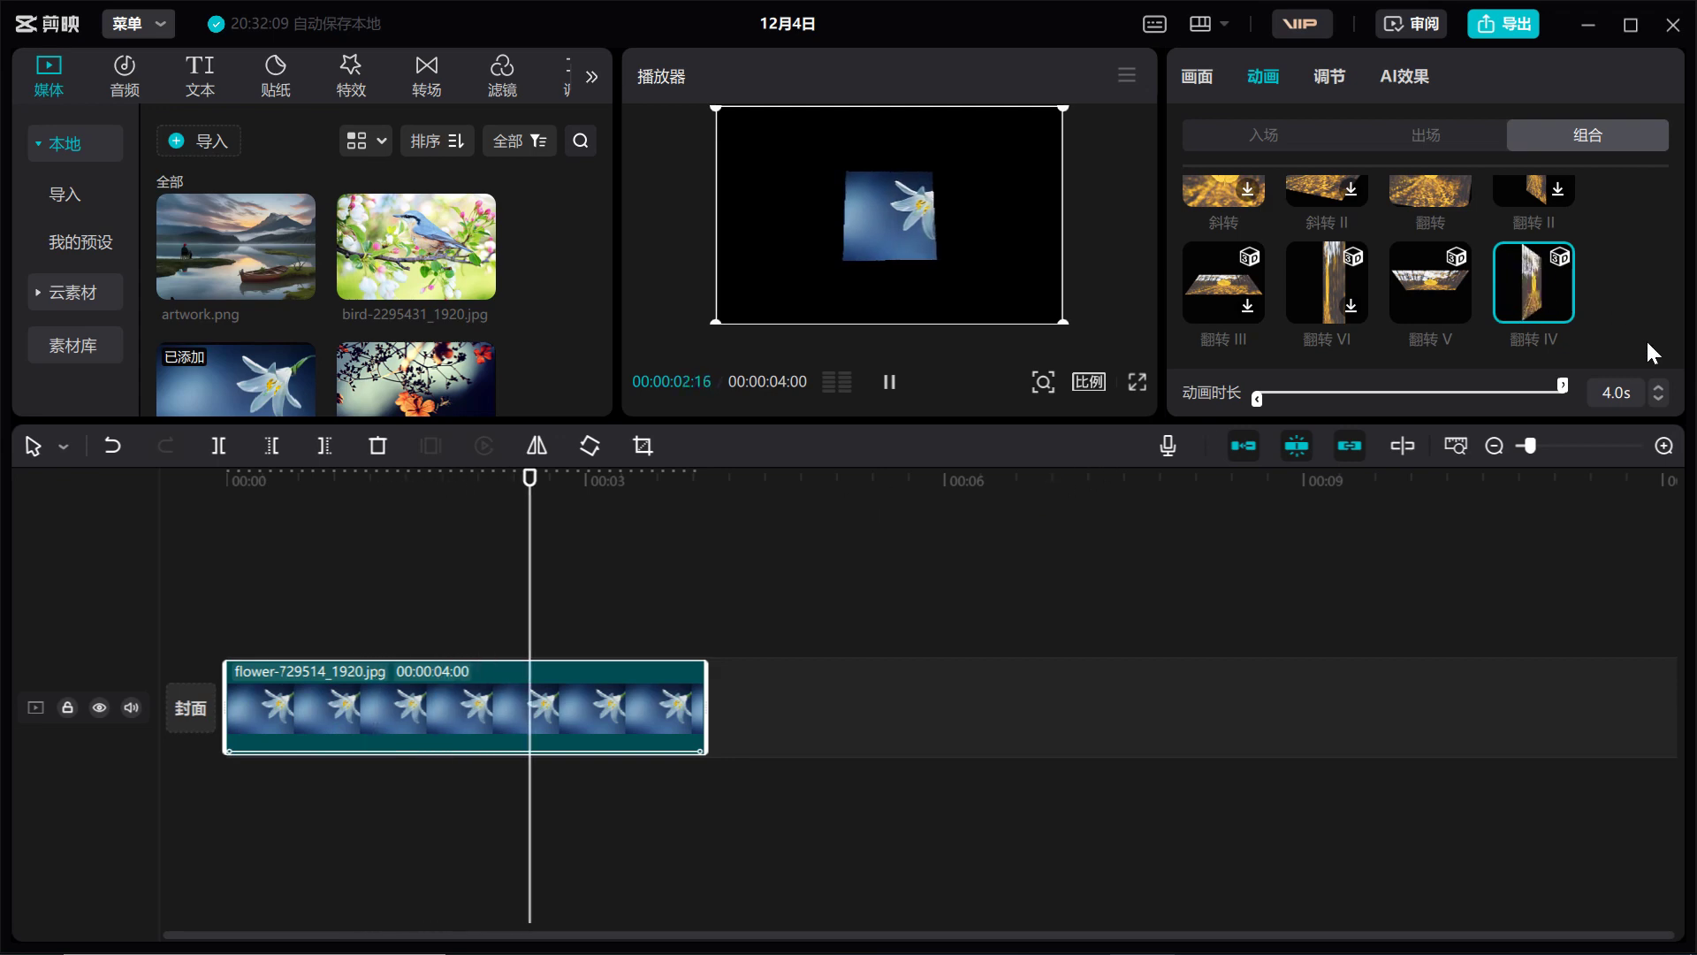
scroll(1636, 320, "down", 5)
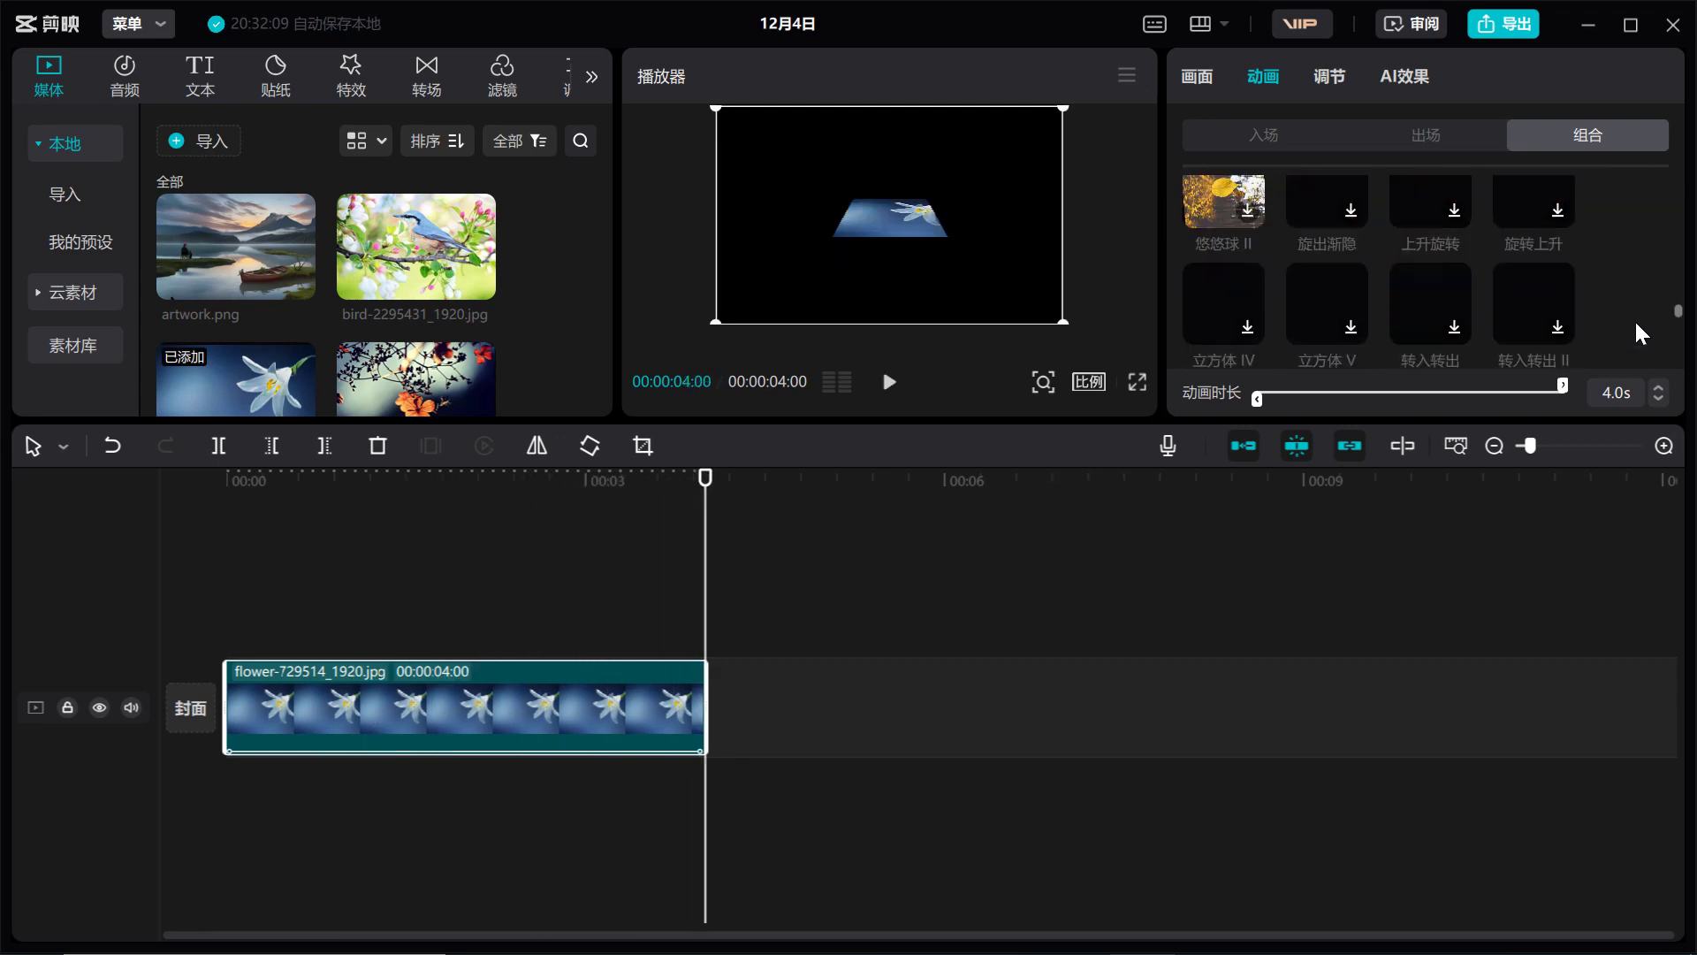
scroll(1605, 283, "down", 2)
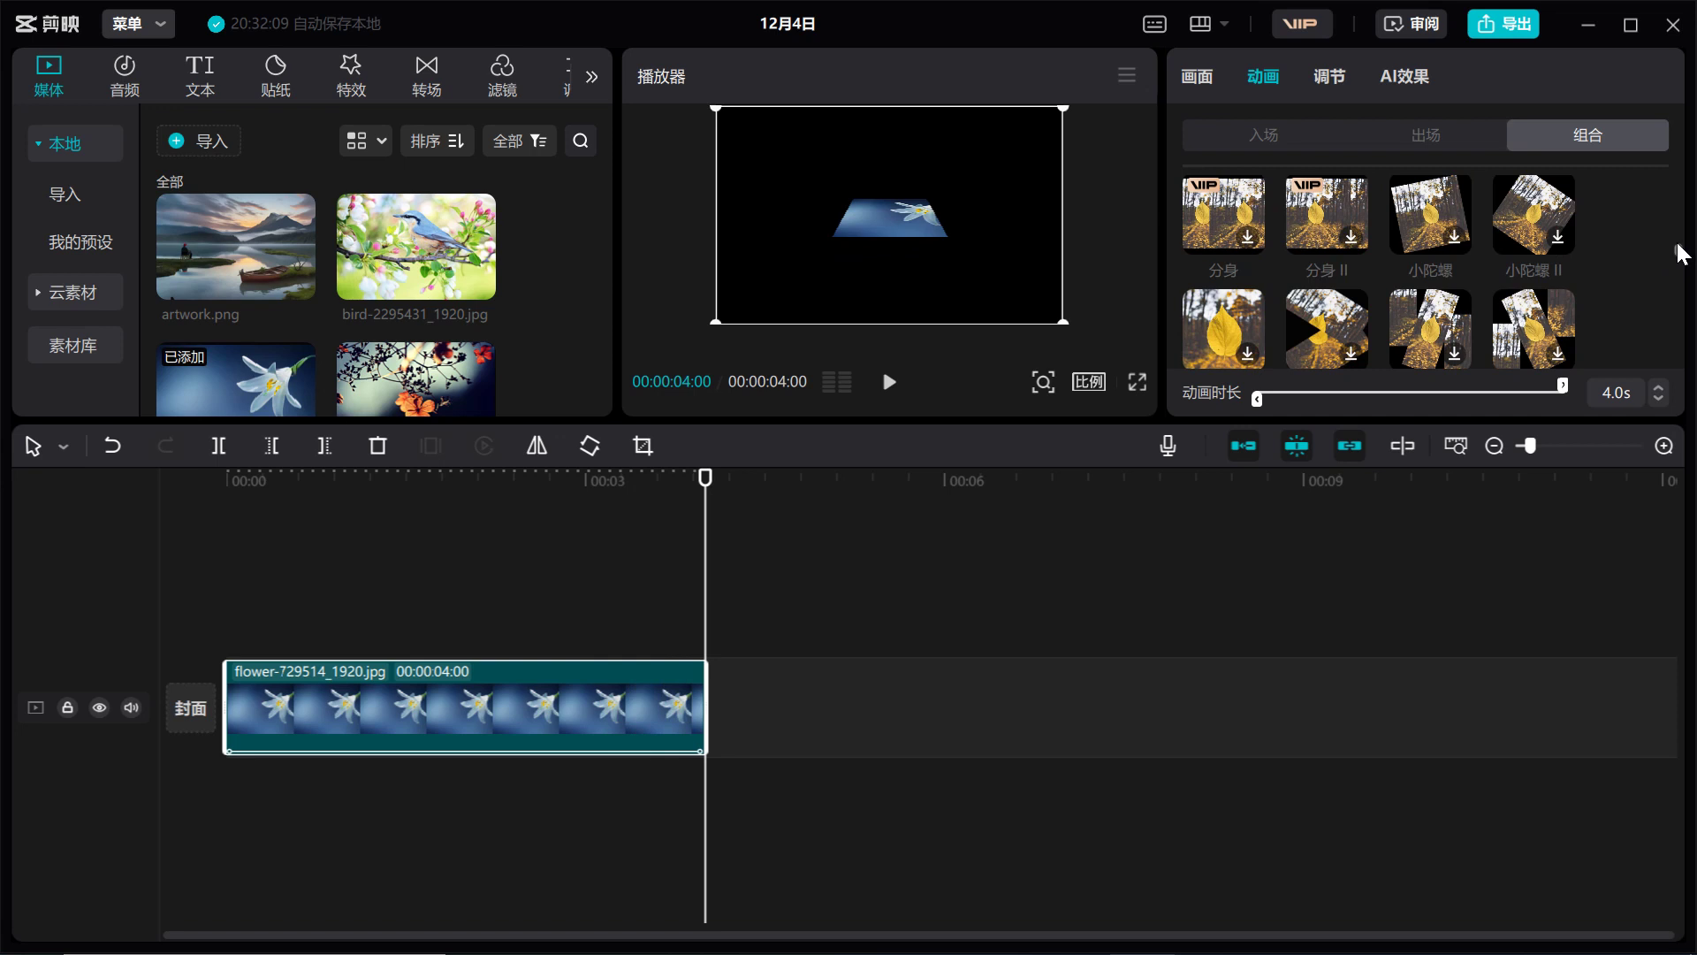
scroll(1632, 303, "down", 2)
scroll(1628, 281, "up", 9)
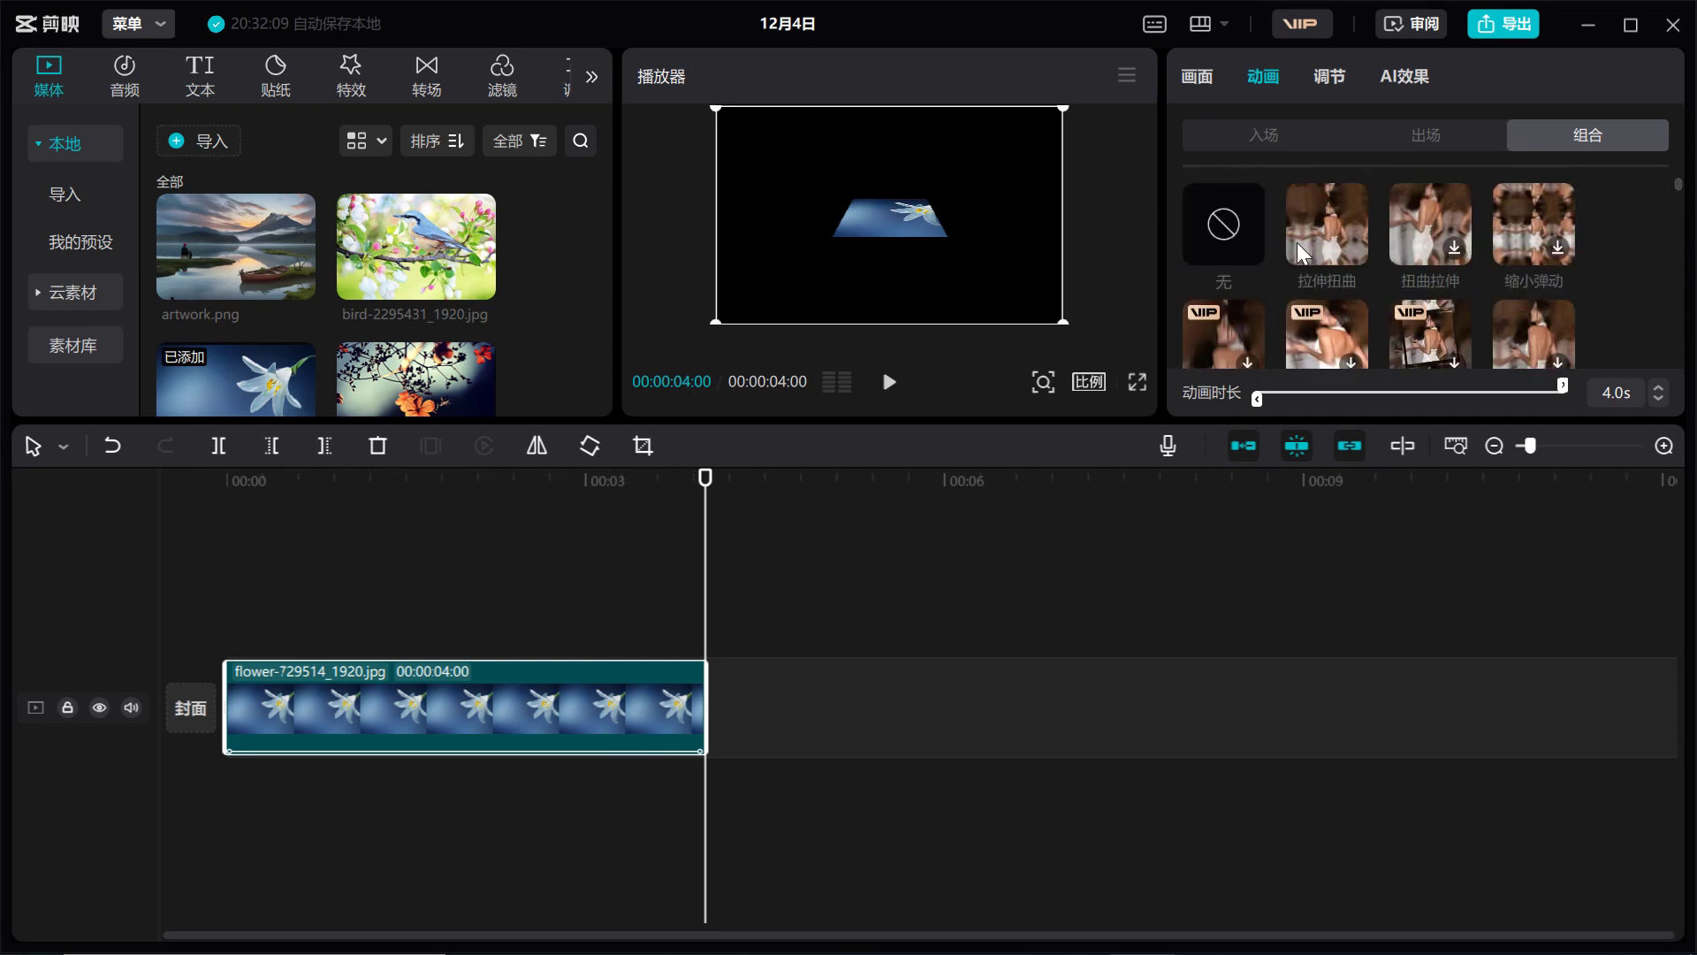
left_click(1223, 226)
Step: Look through the available combination animations as far as the 翻转 series for a page-turning effect
scroll(1639, 229, "down", 3)
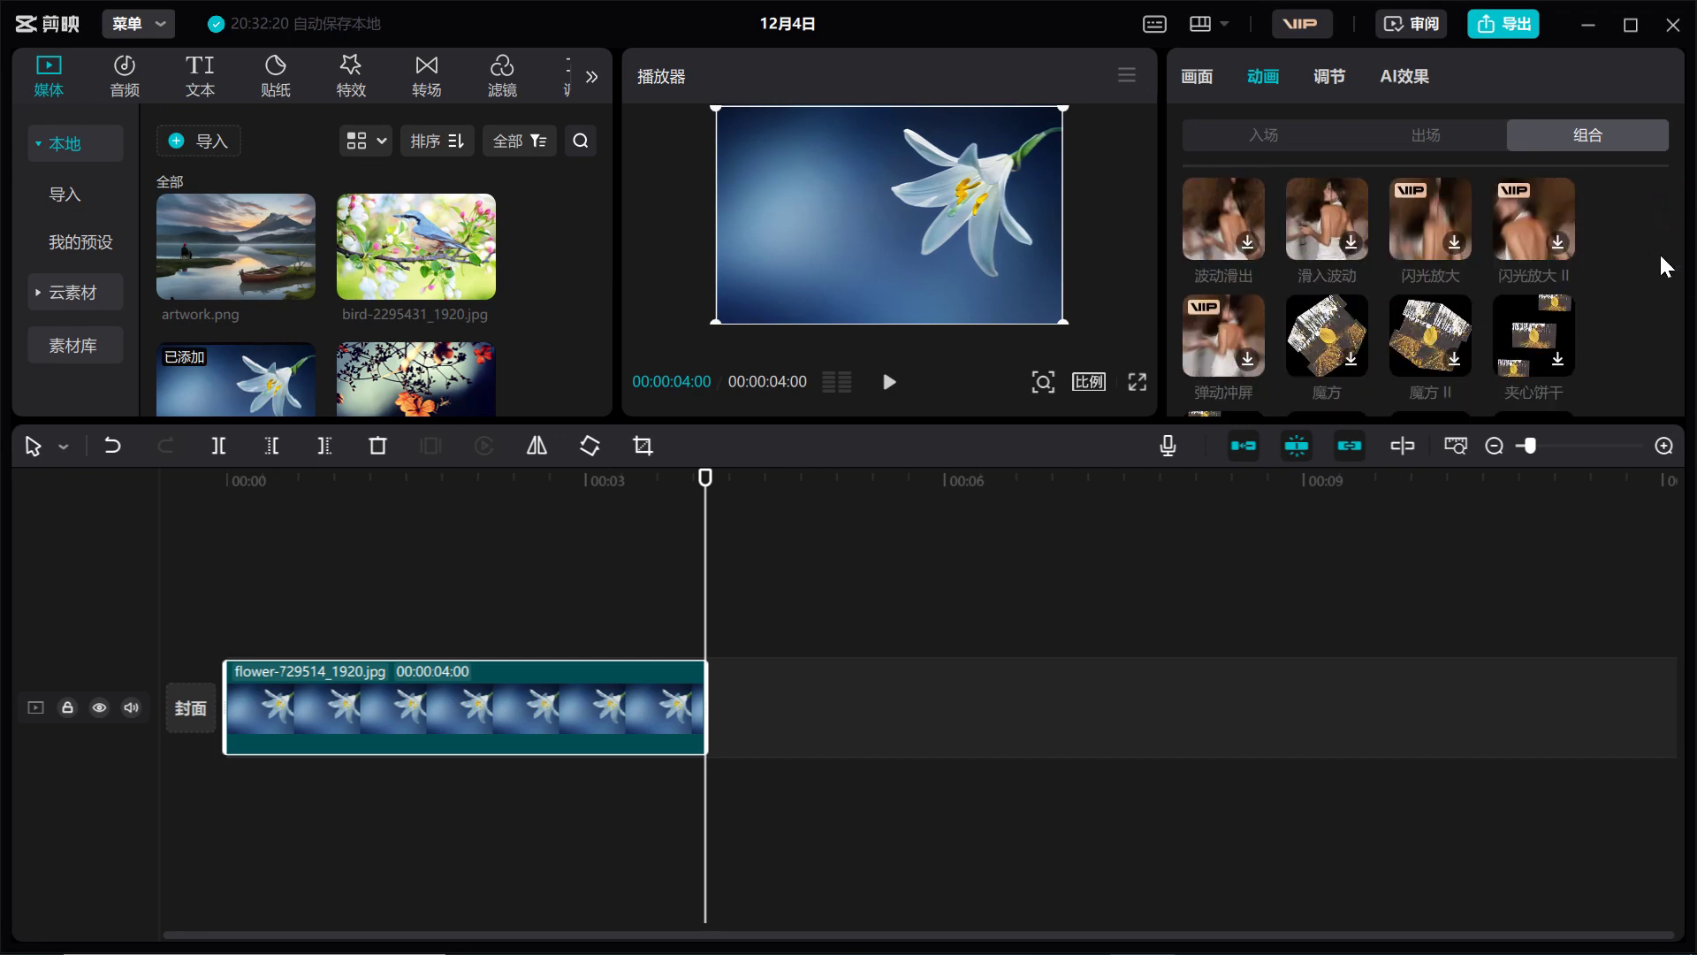
scroll(1647, 290, "down", 1)
scroll(1649, 287, "down", 3)
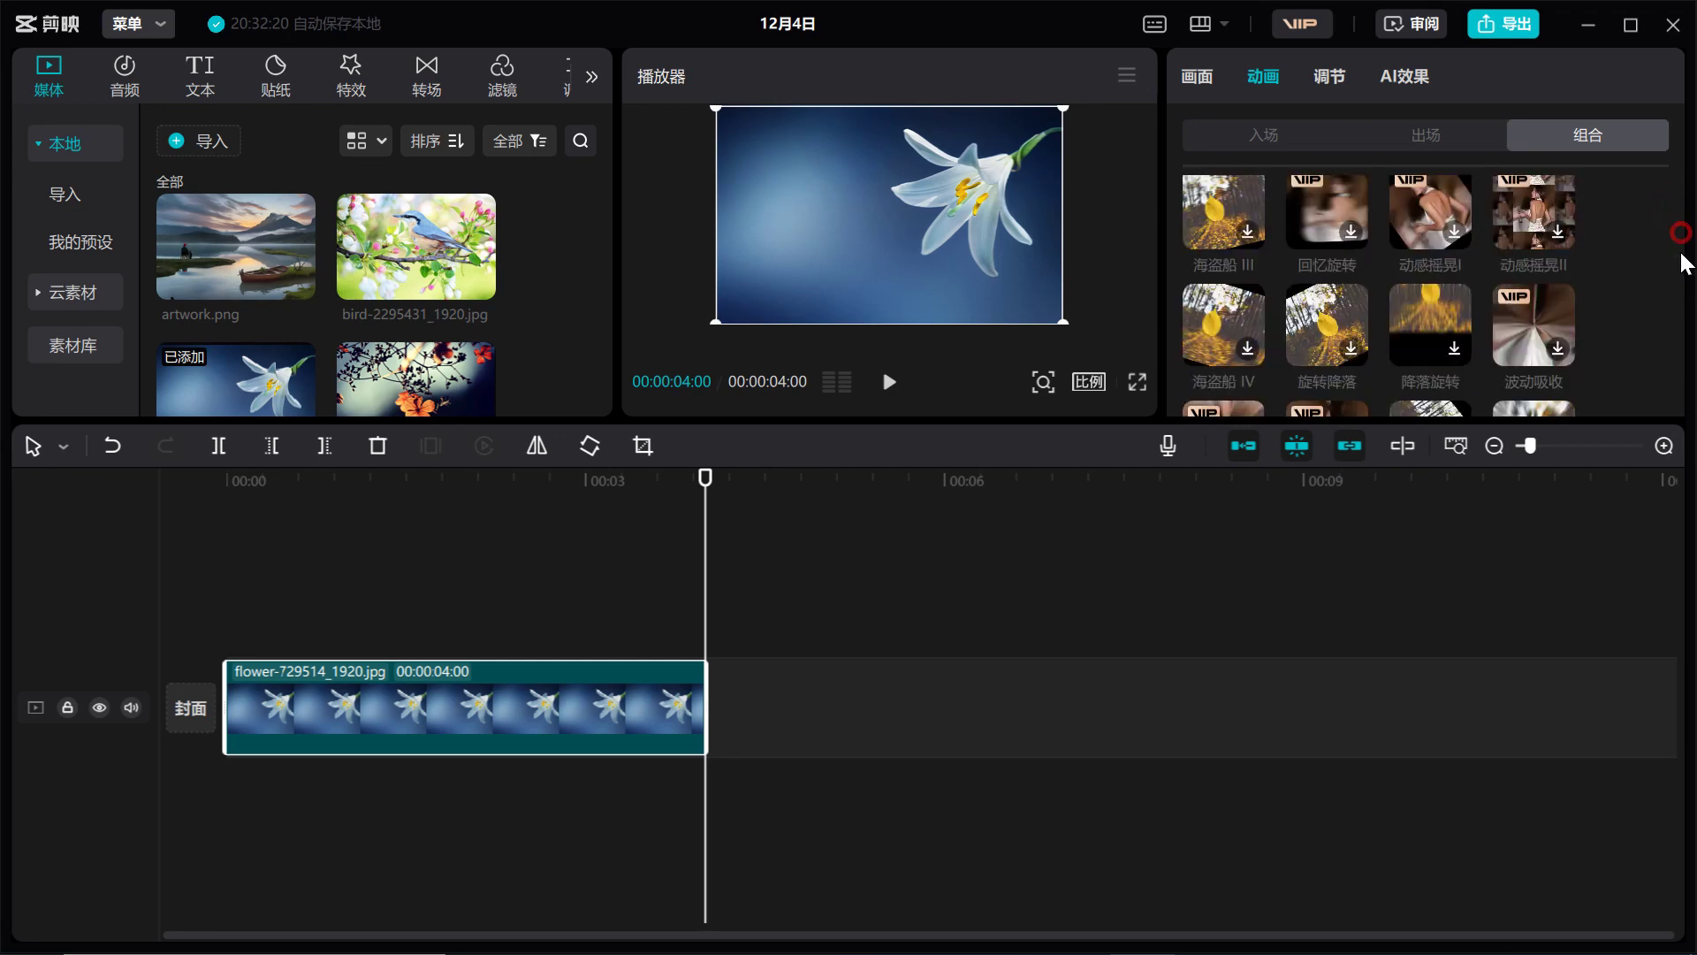
scroll(1654, 248, "down", 3)
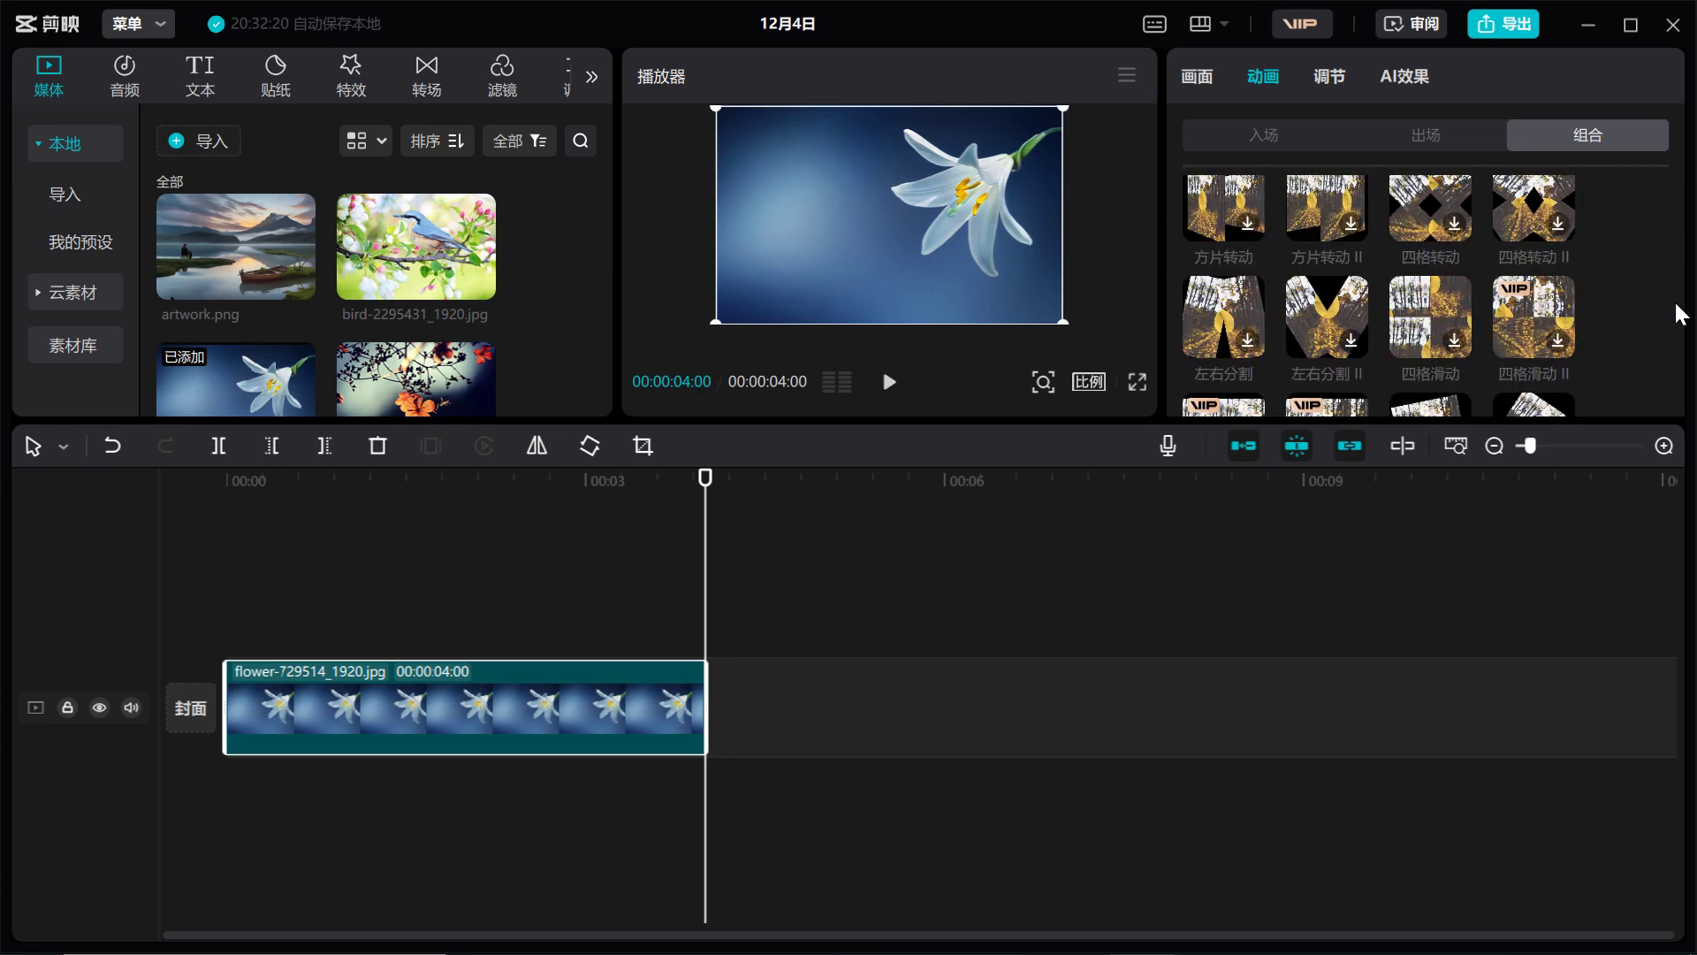
scroll(1657, 314, "down", 2)
left_click(1677, 288)
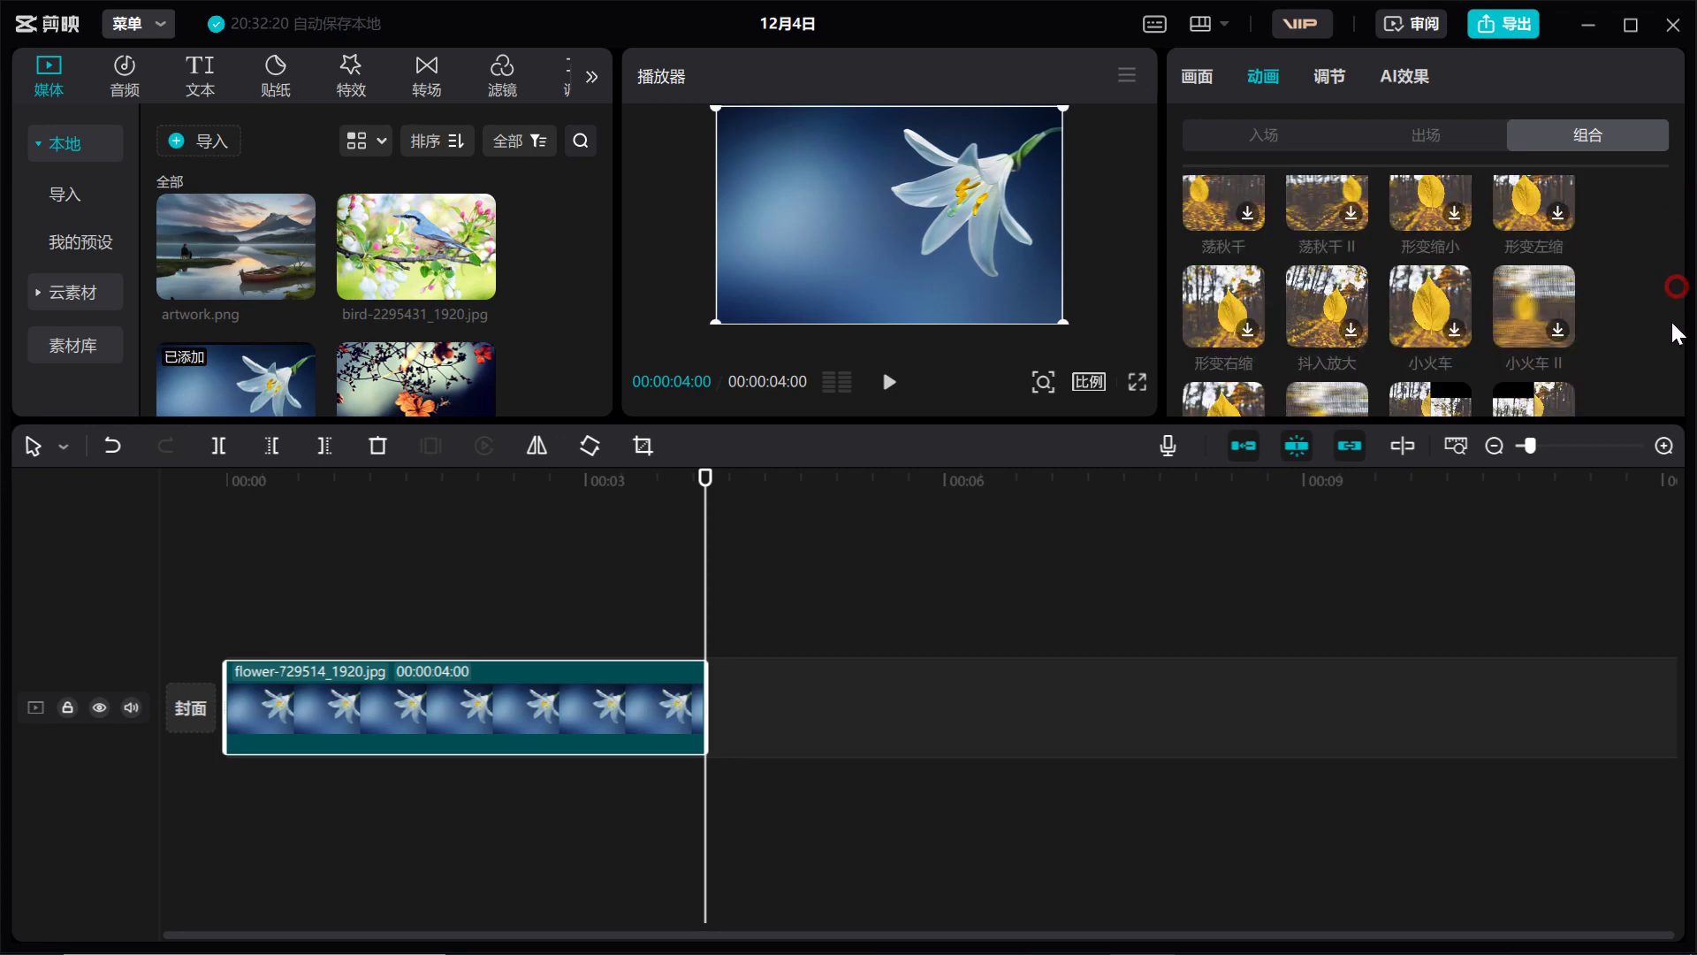
scroll(1635, 316, "down", 1)
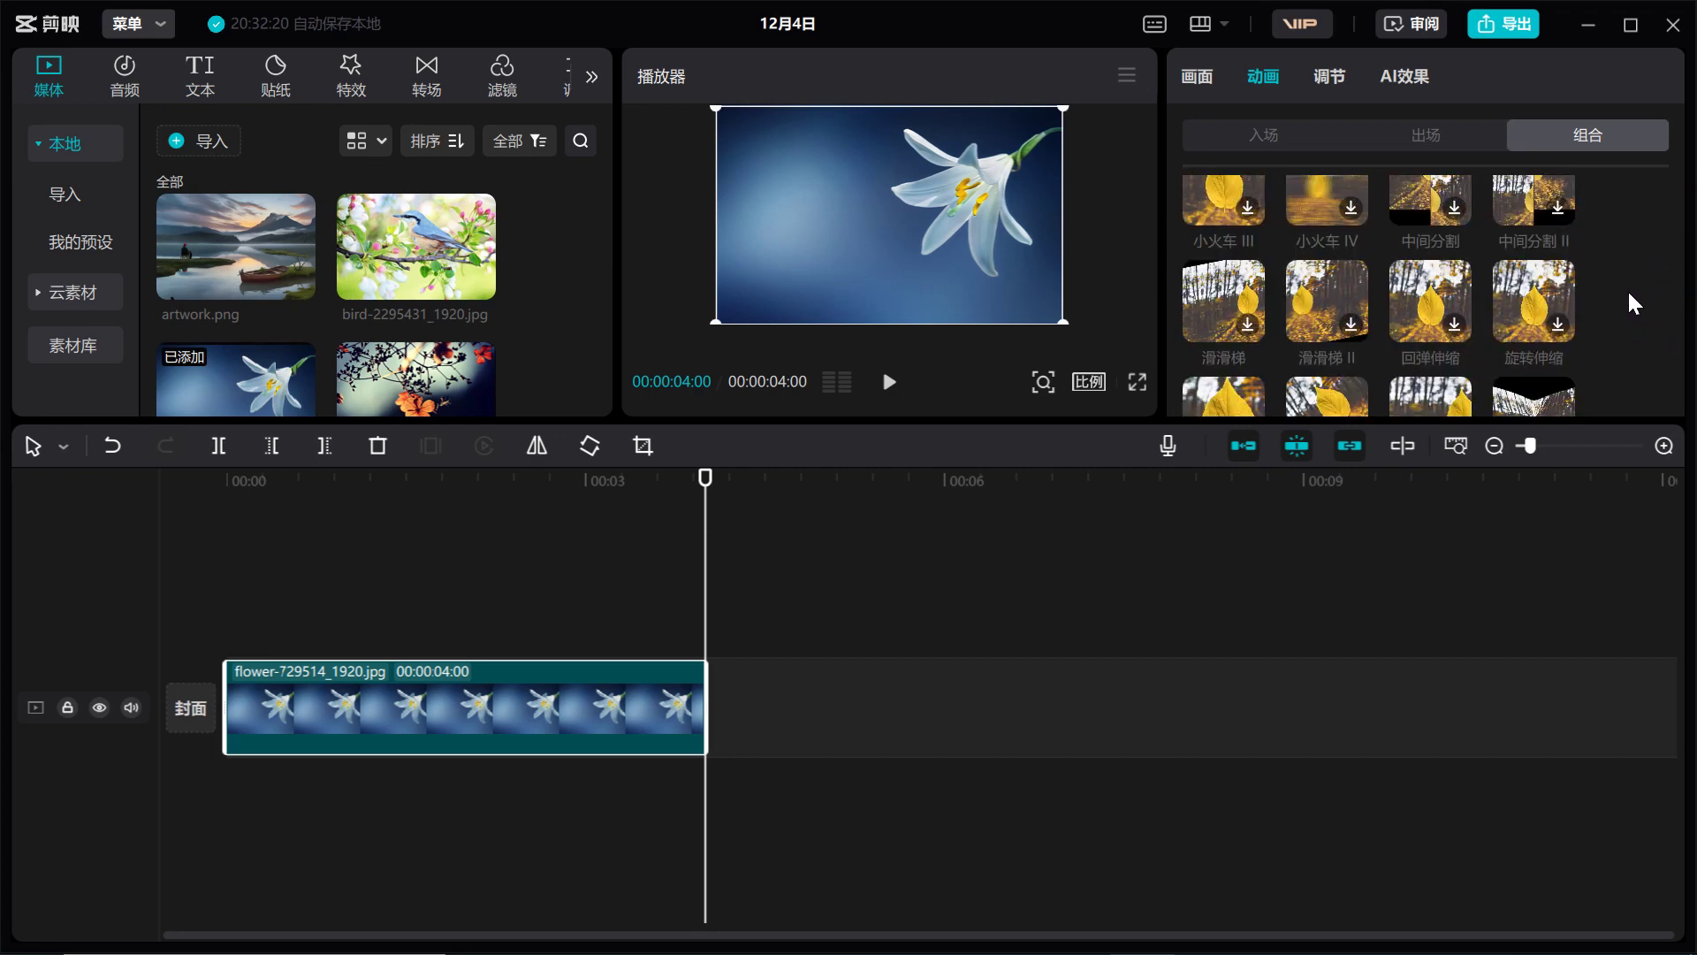
scroll(1629, 316, "down", 2)
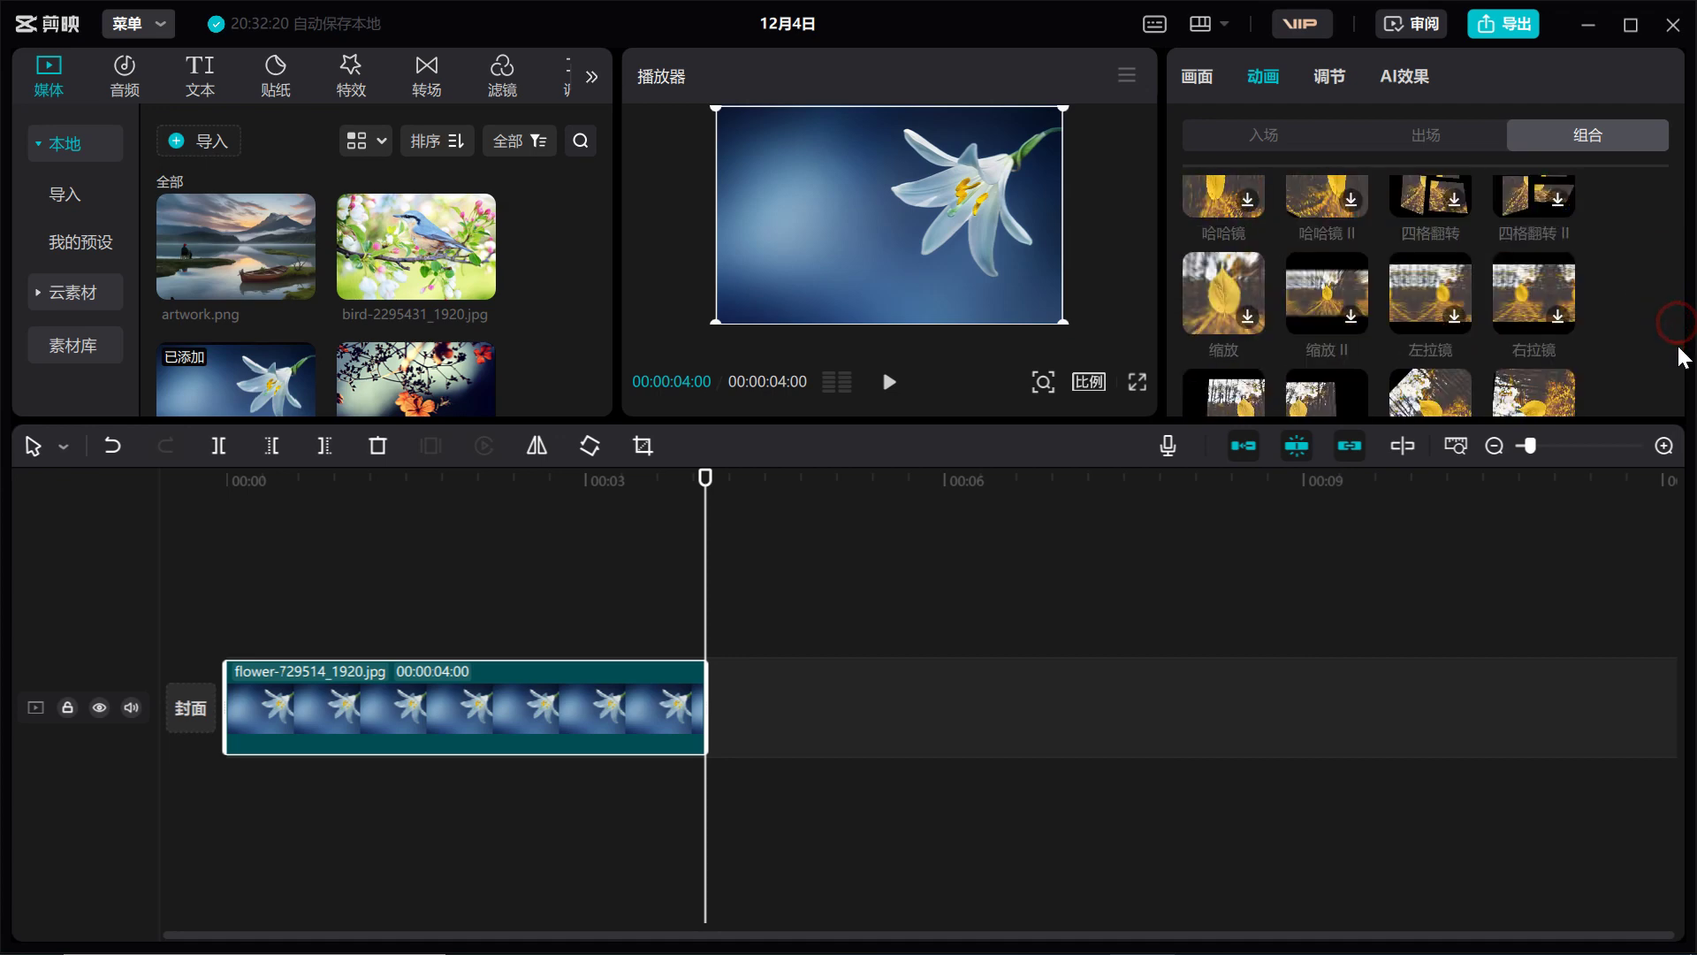
scroll(1666, 333, "down", 1)
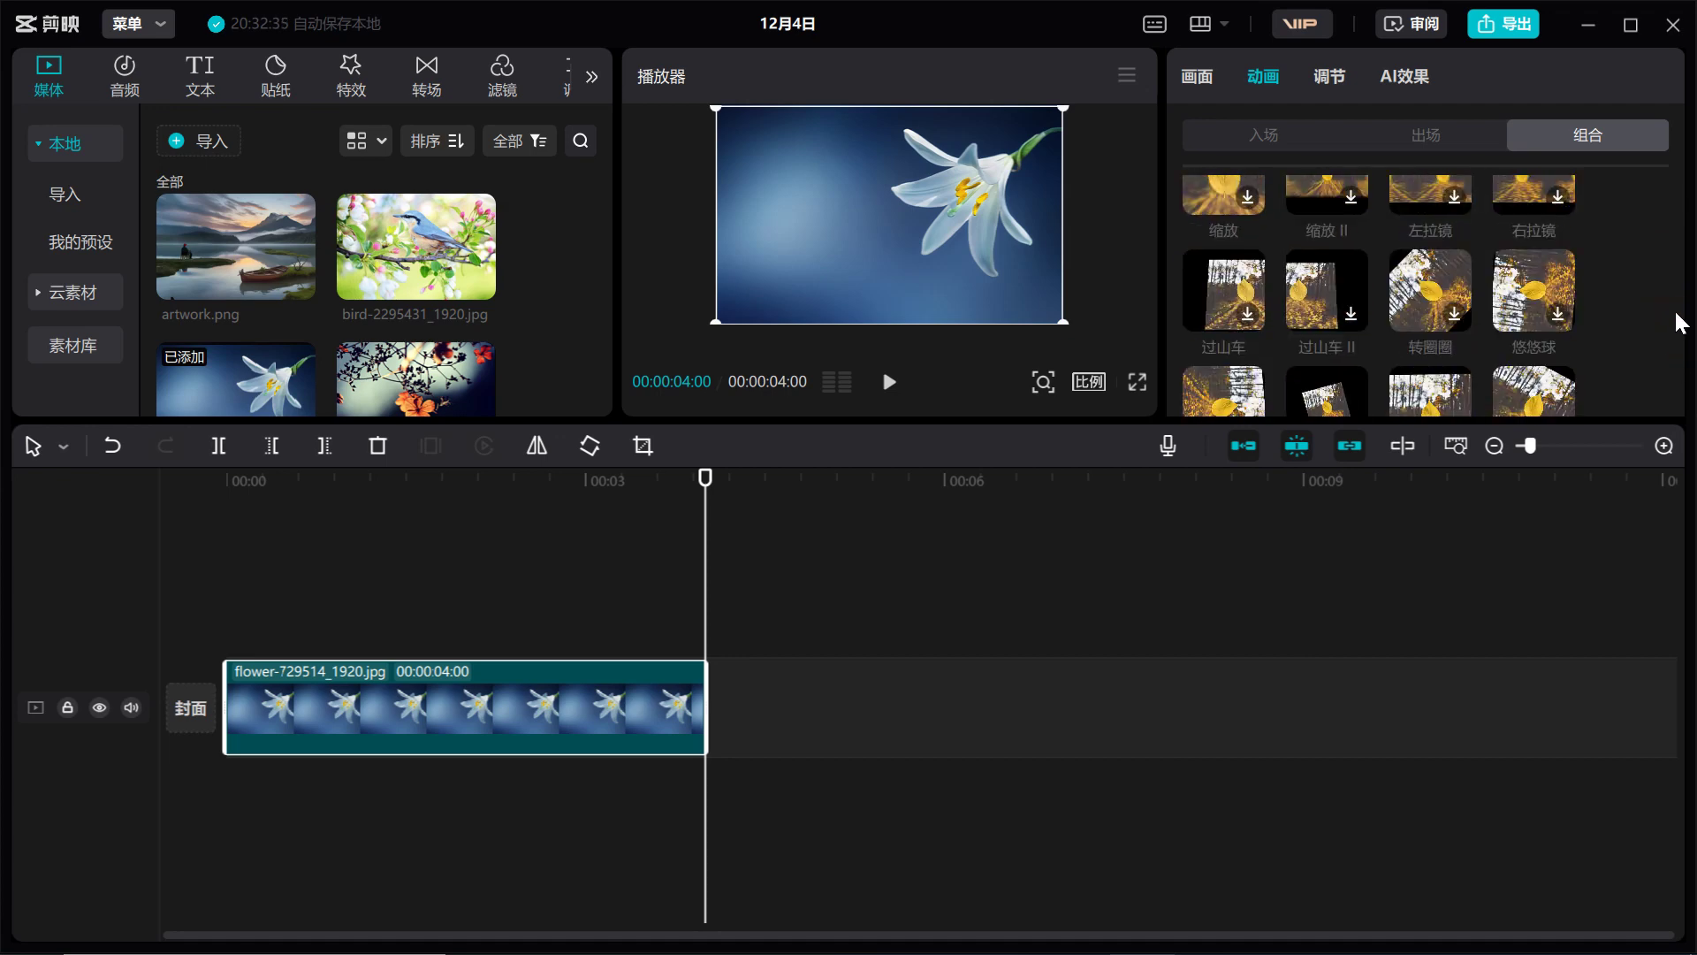
scroll(1643, 358, "down", 2)
scroll(1637, 365, "down", 3)
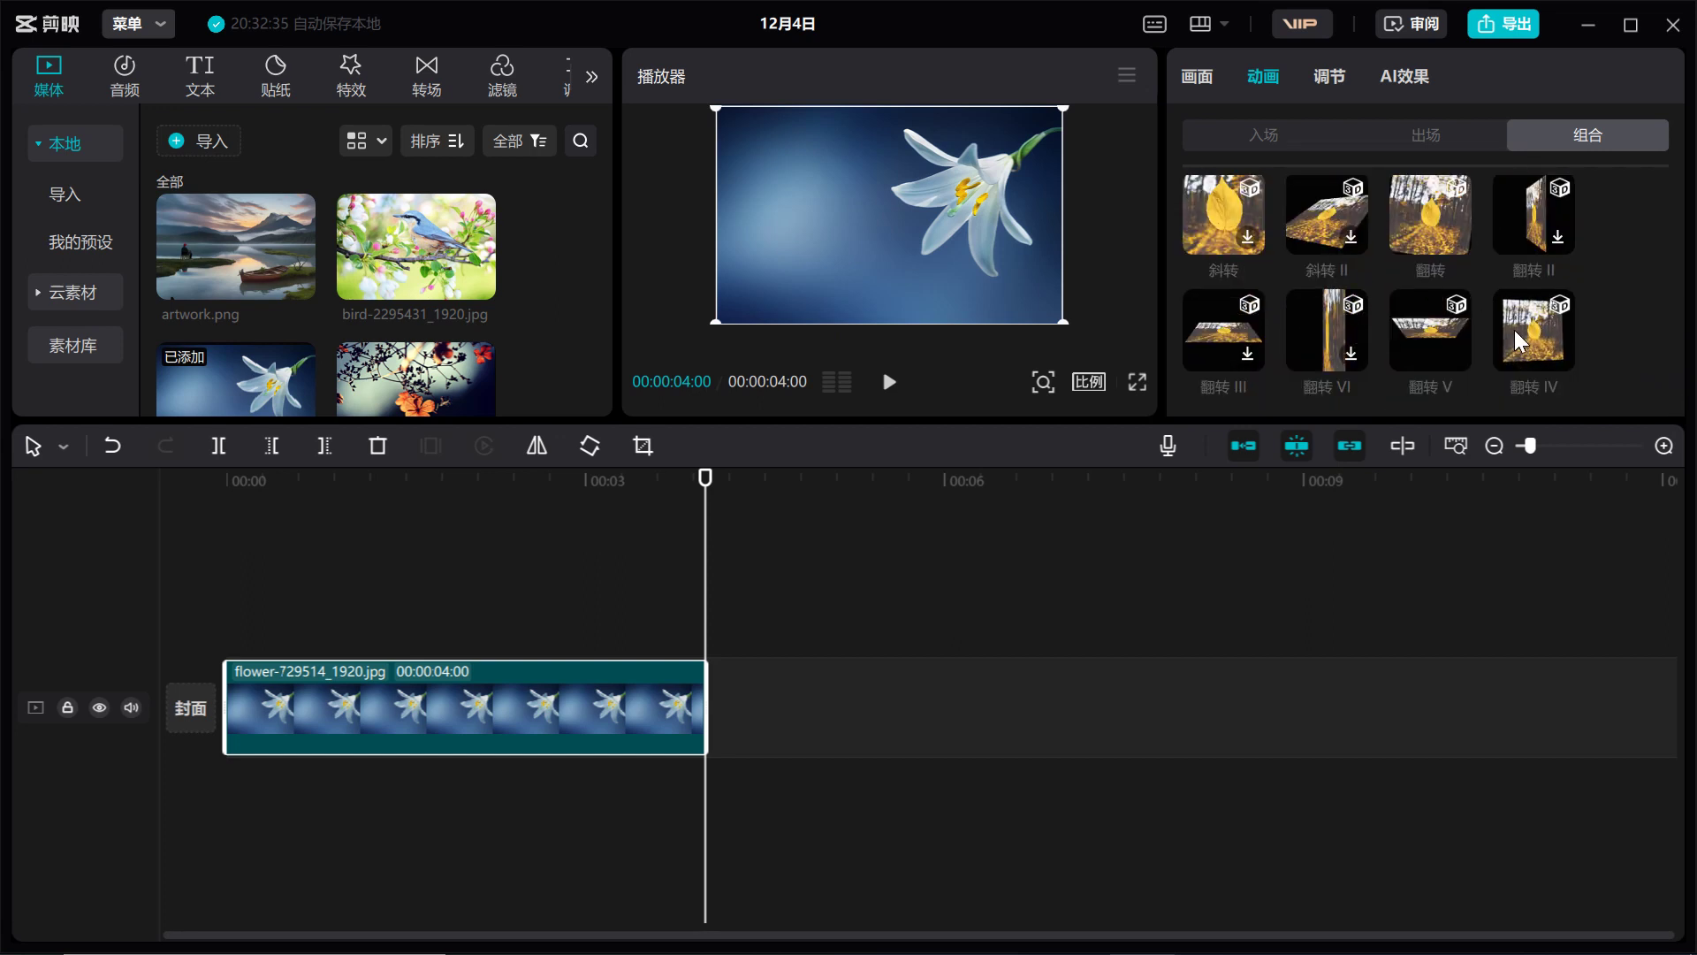
Step: Find the 镜像翻转 effect among the entrance (入场) animations and apply it to the lily clip
left_click(1268, 137)
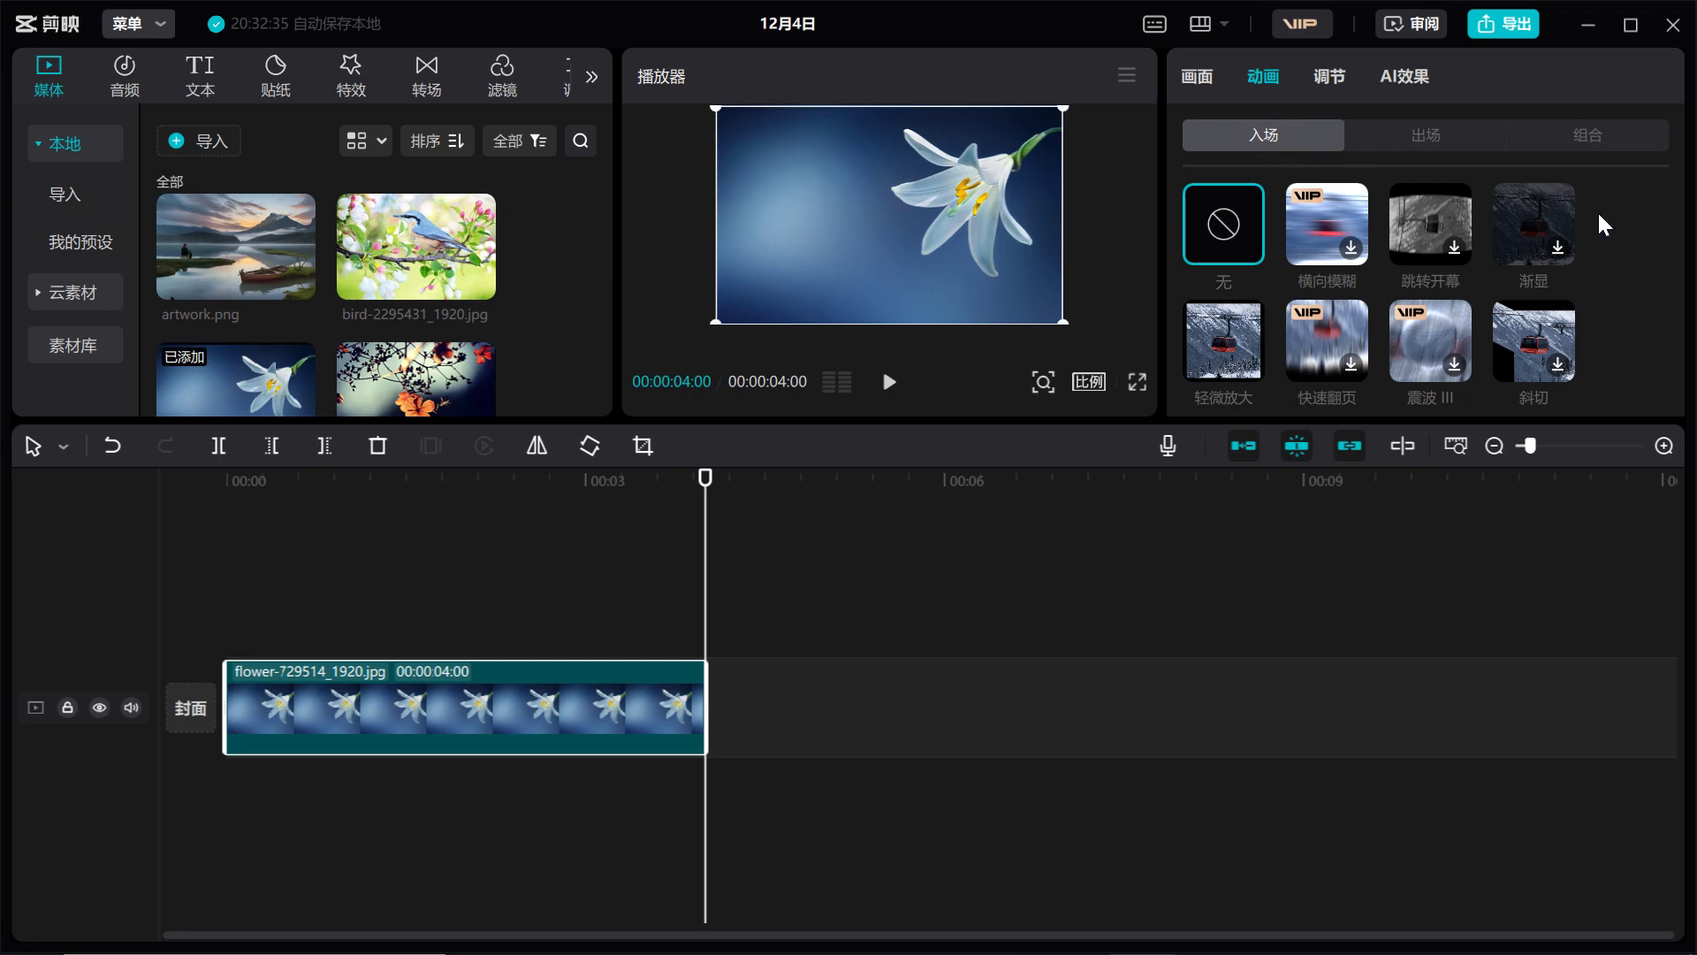
scroll(1604, 231, "down", 3)
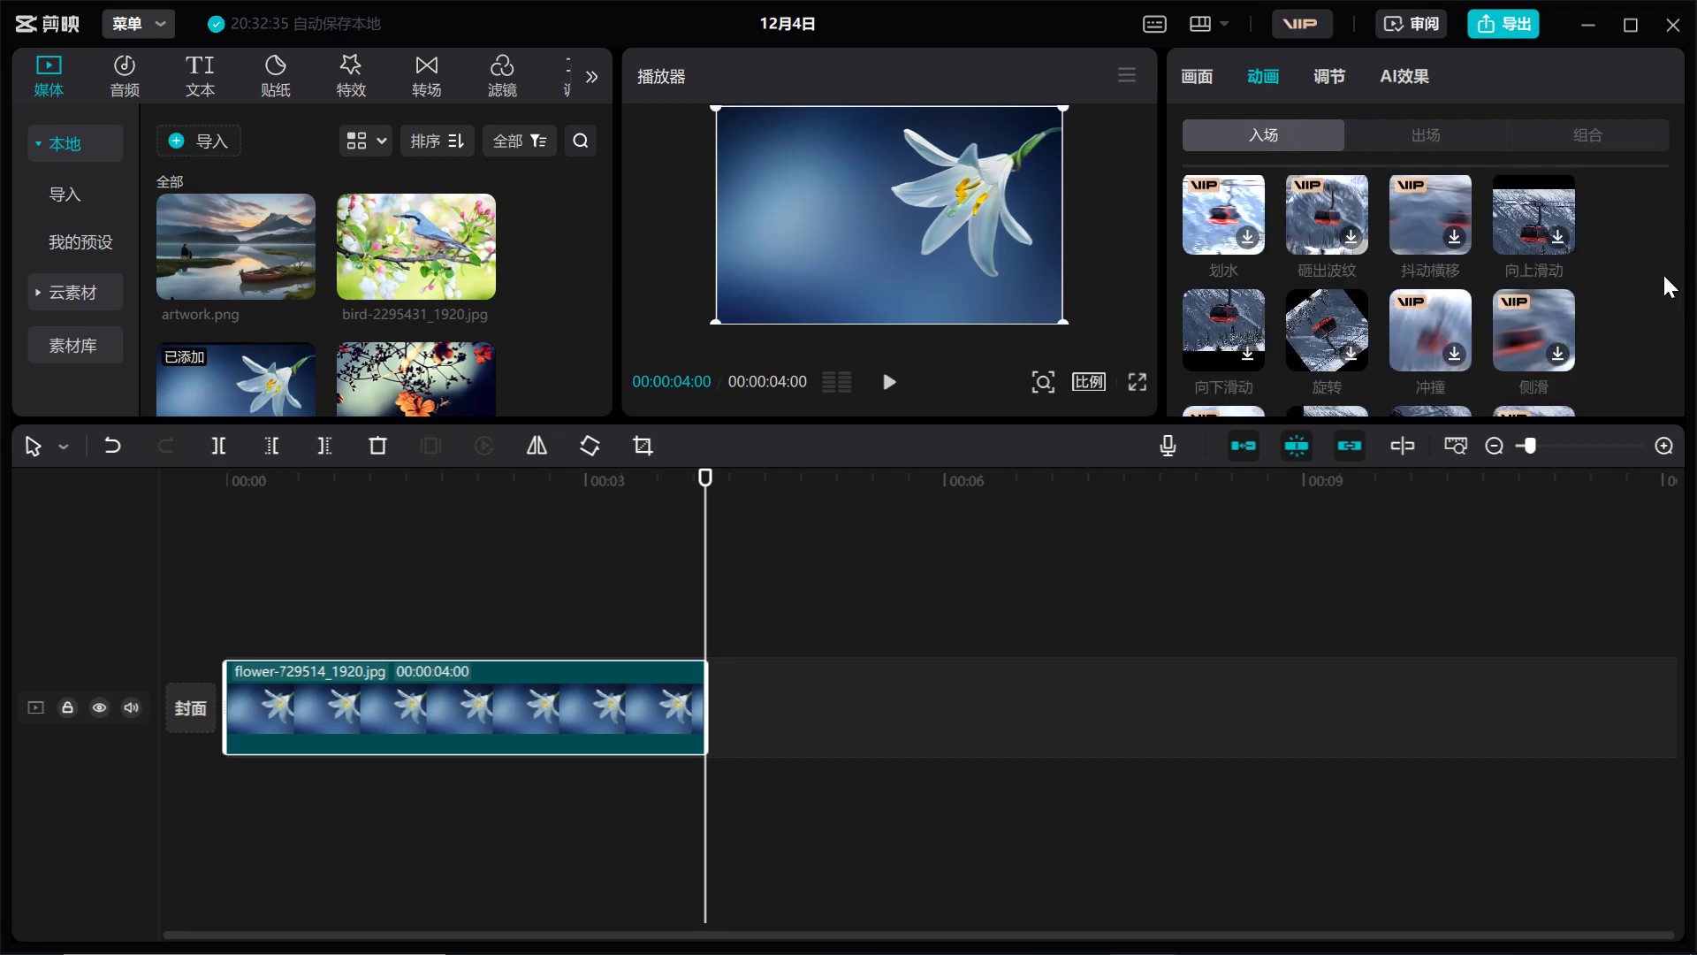
scroll(1669, 299, "down", 3)
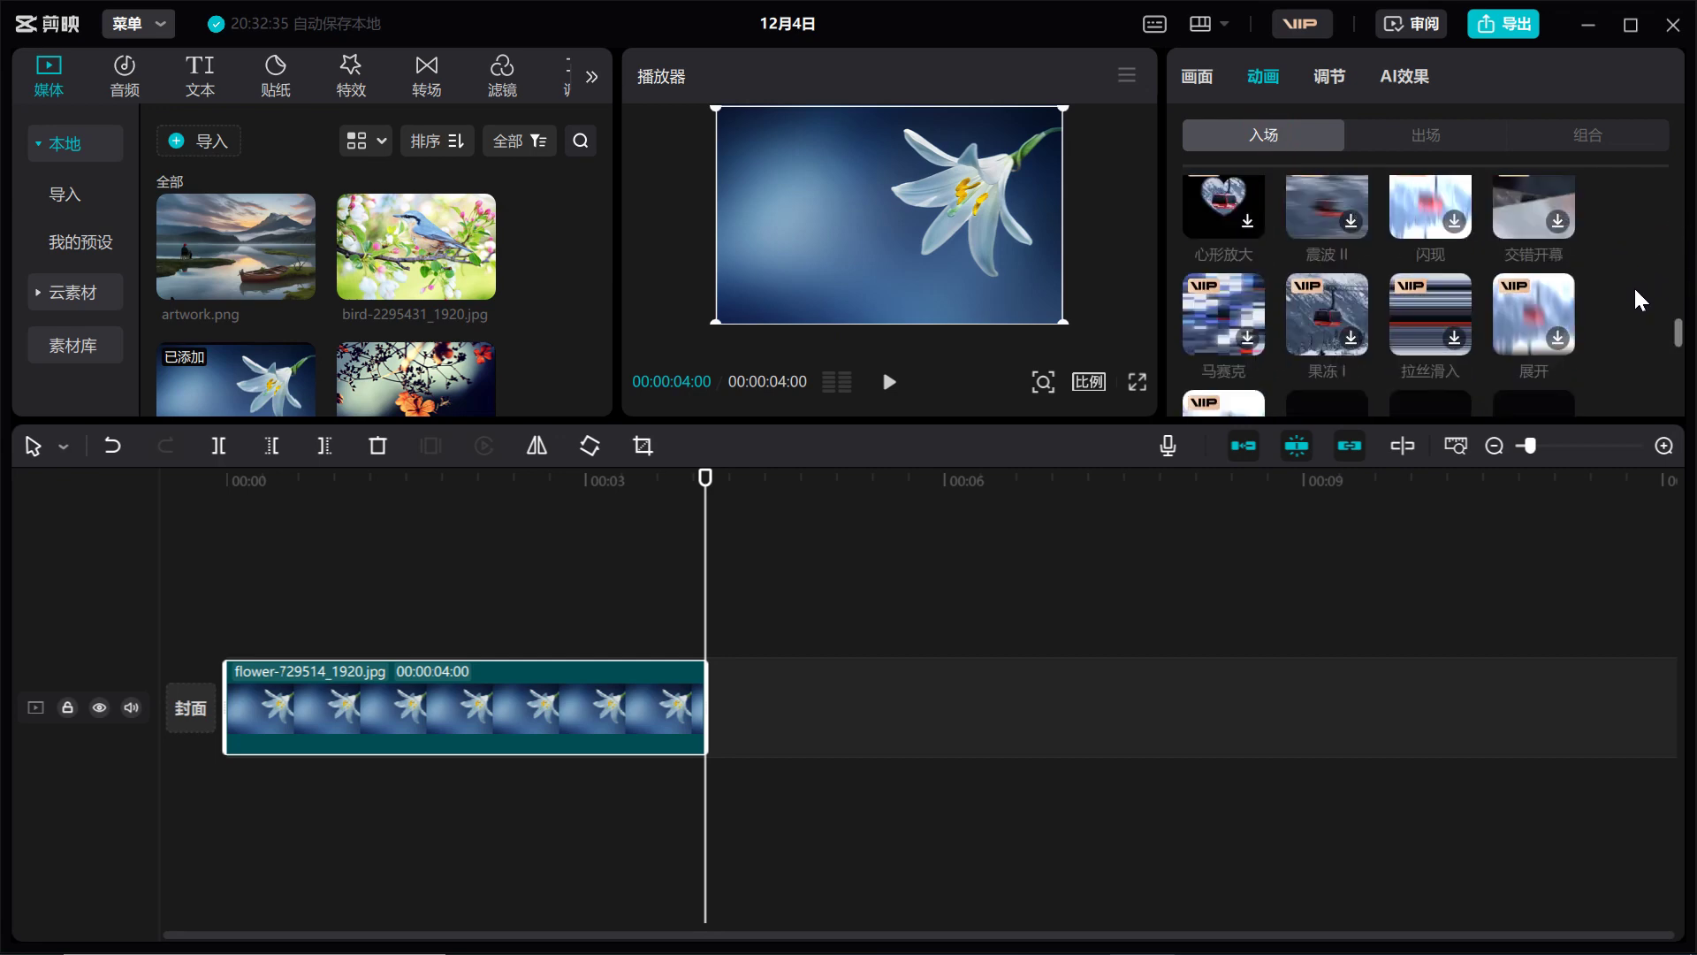
scroll(1664, 349, "down", 1)
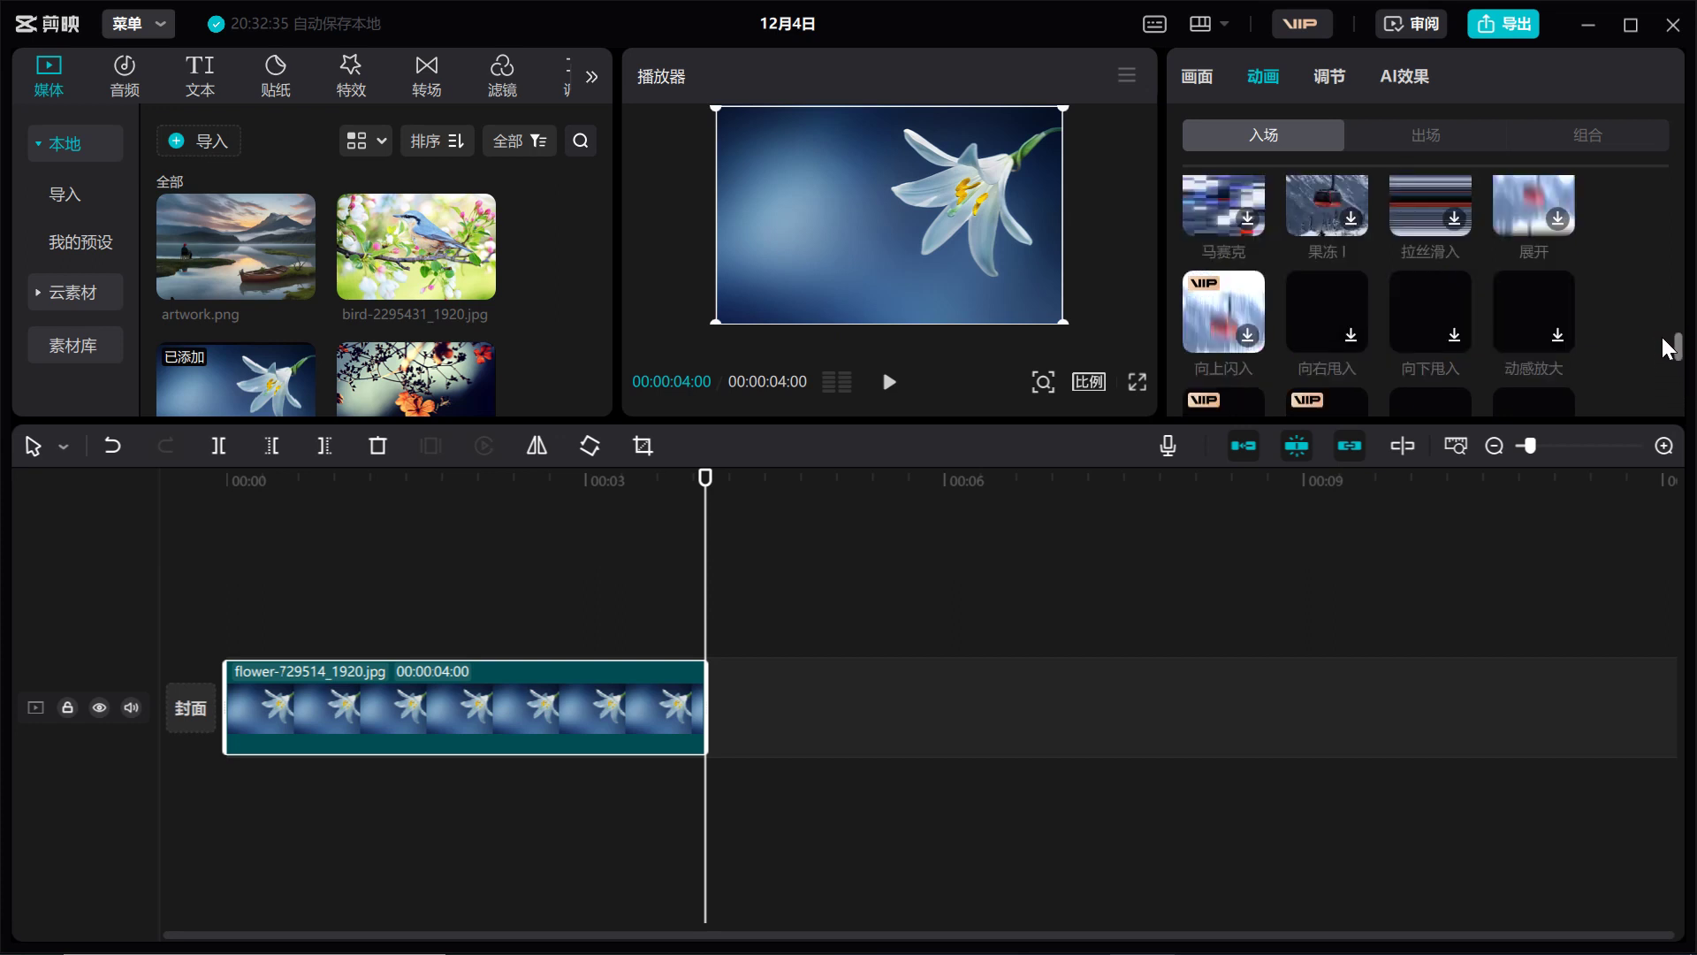
scroll(1644, 348, "down", 3)
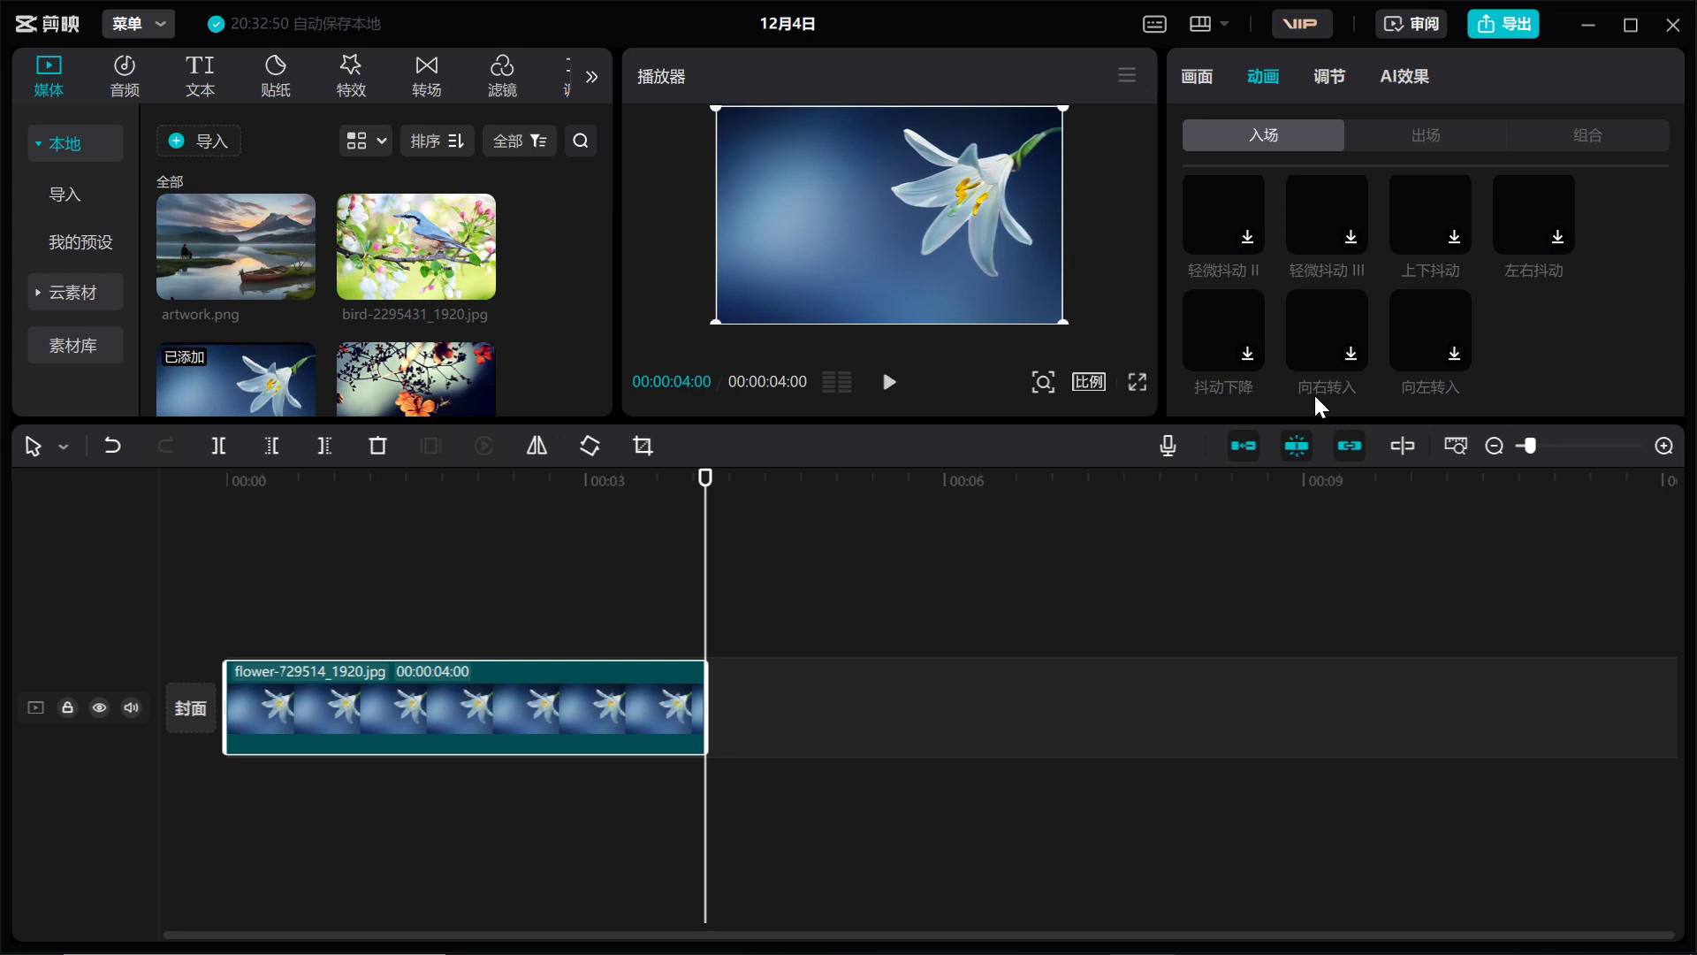
scroll(1321, 357, "up", 1)
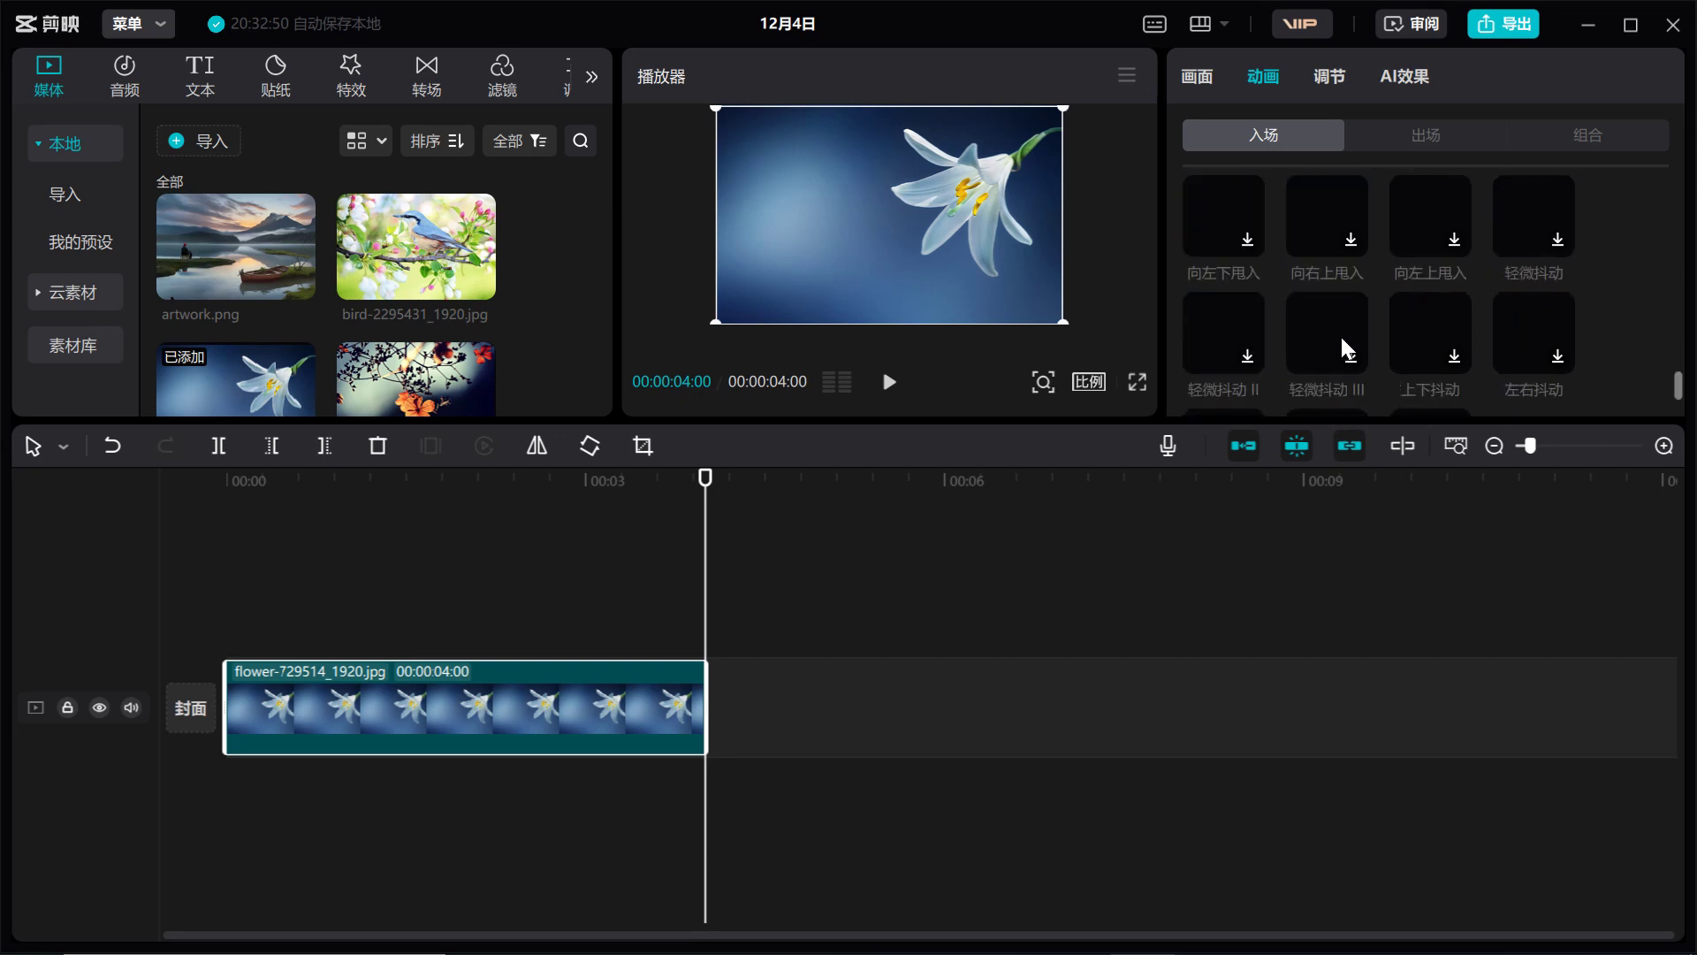
scroll(1340, 332, "down", 1)
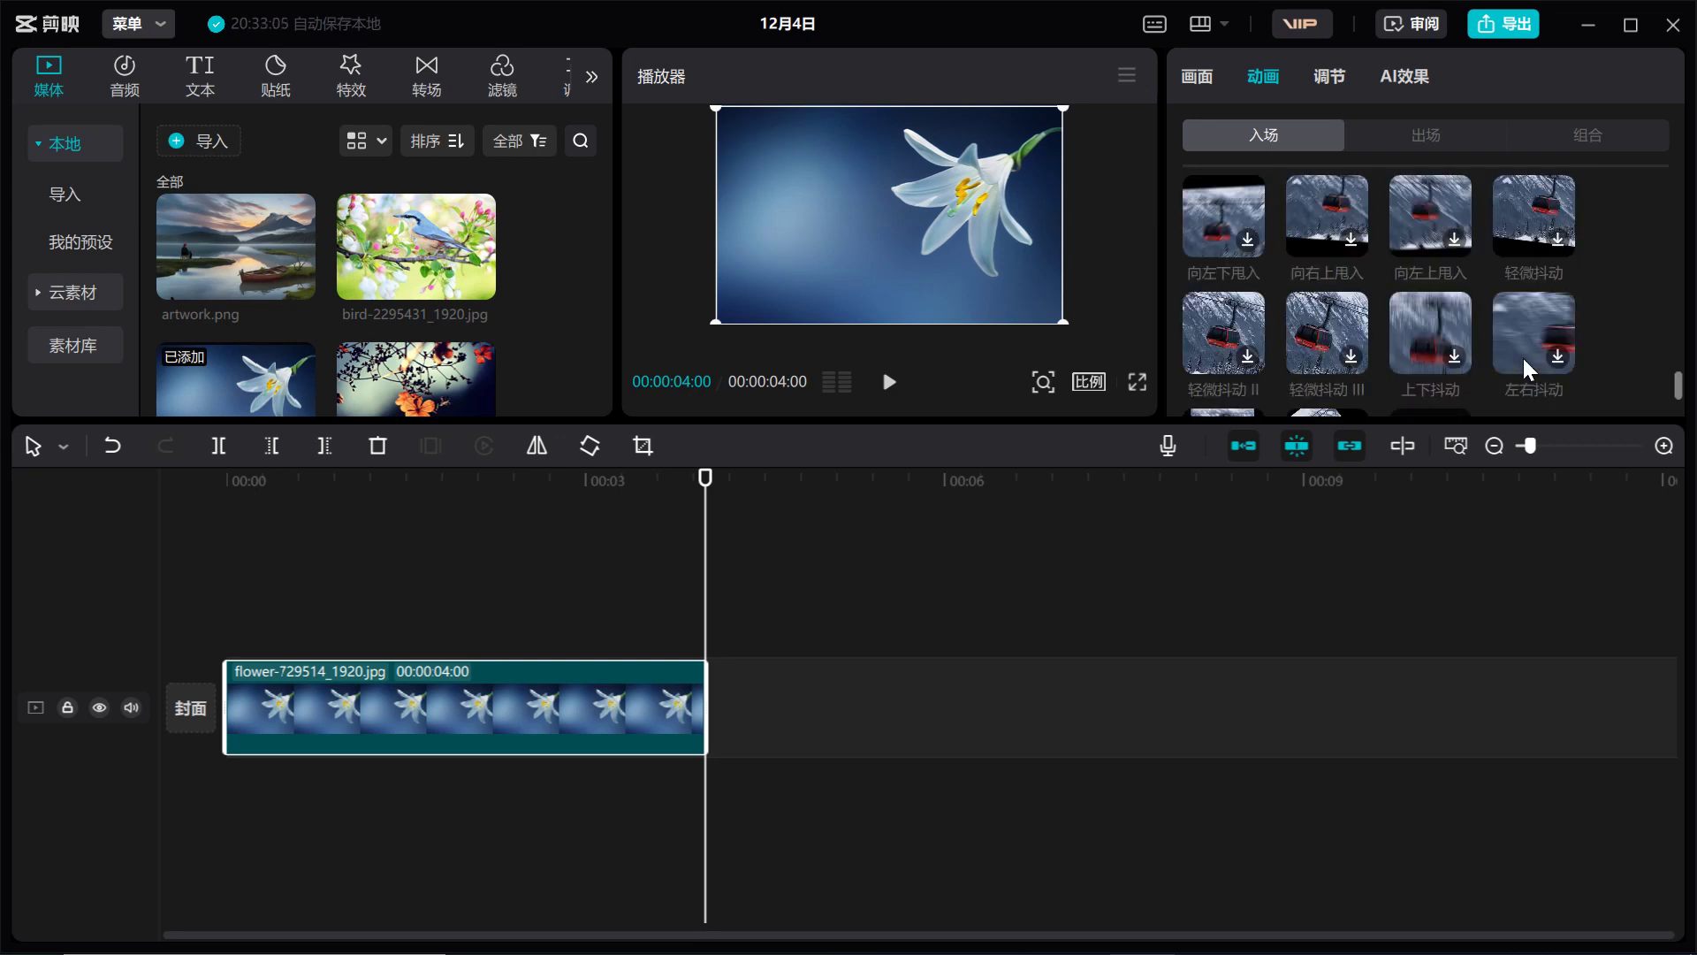
scroll(1522, 356, "down", 3)
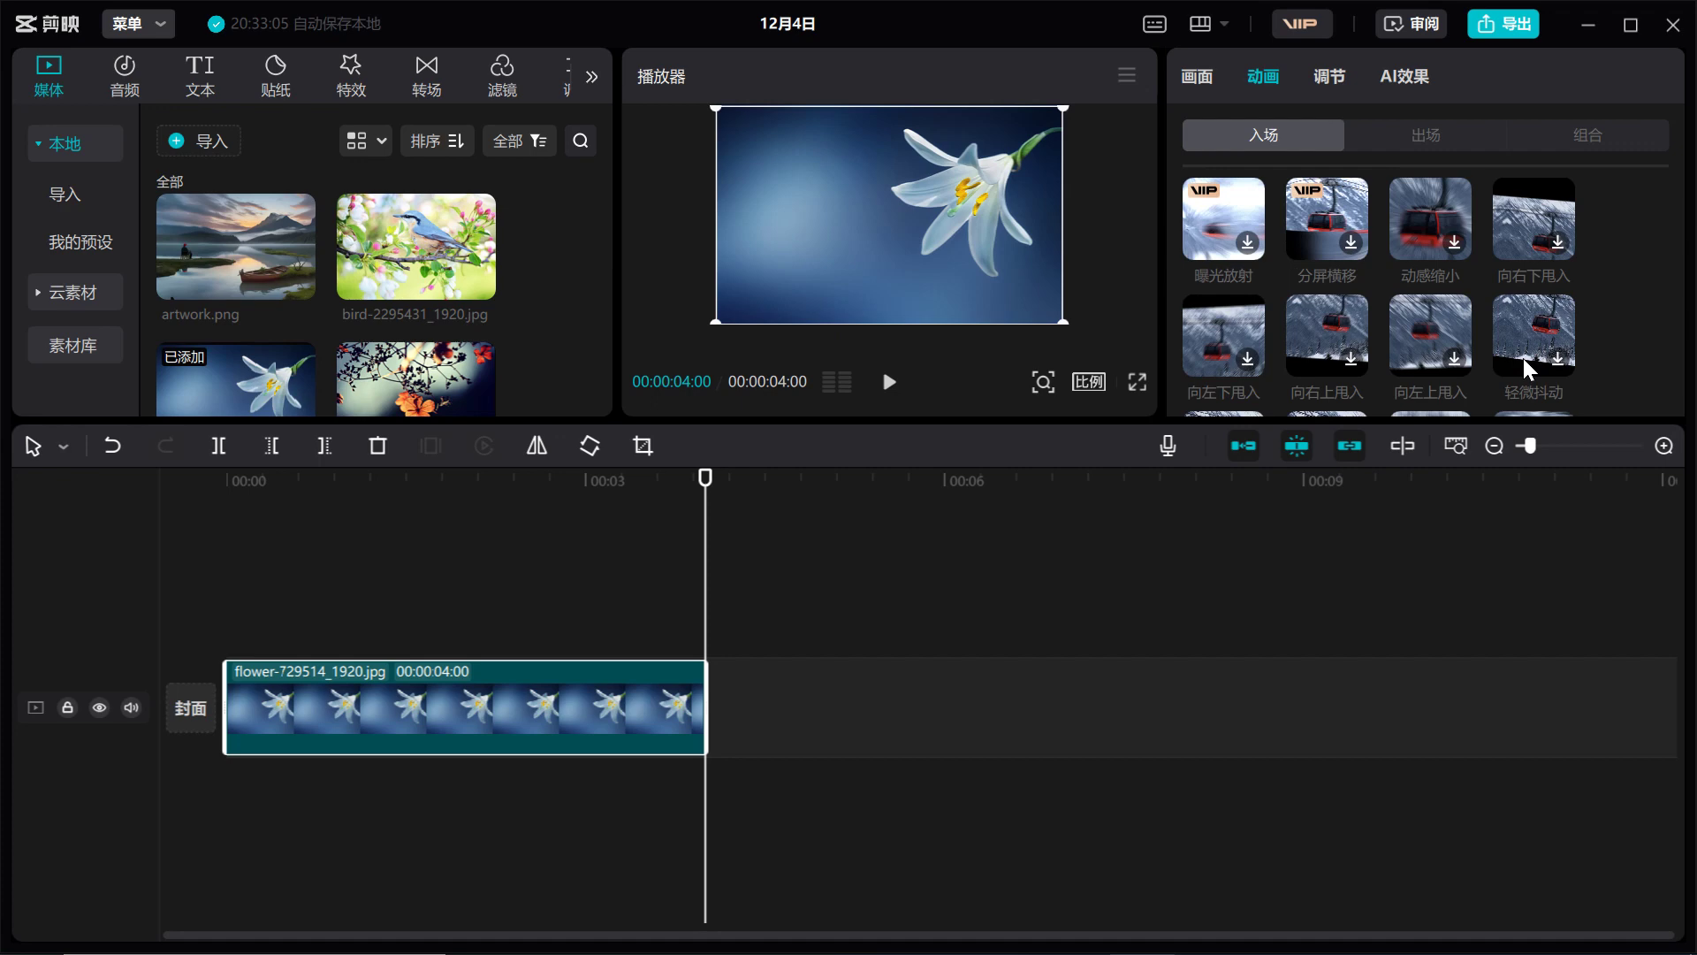
scroll(1524, 358, "up", 2)
scroll(1524, 358, "up", 3)
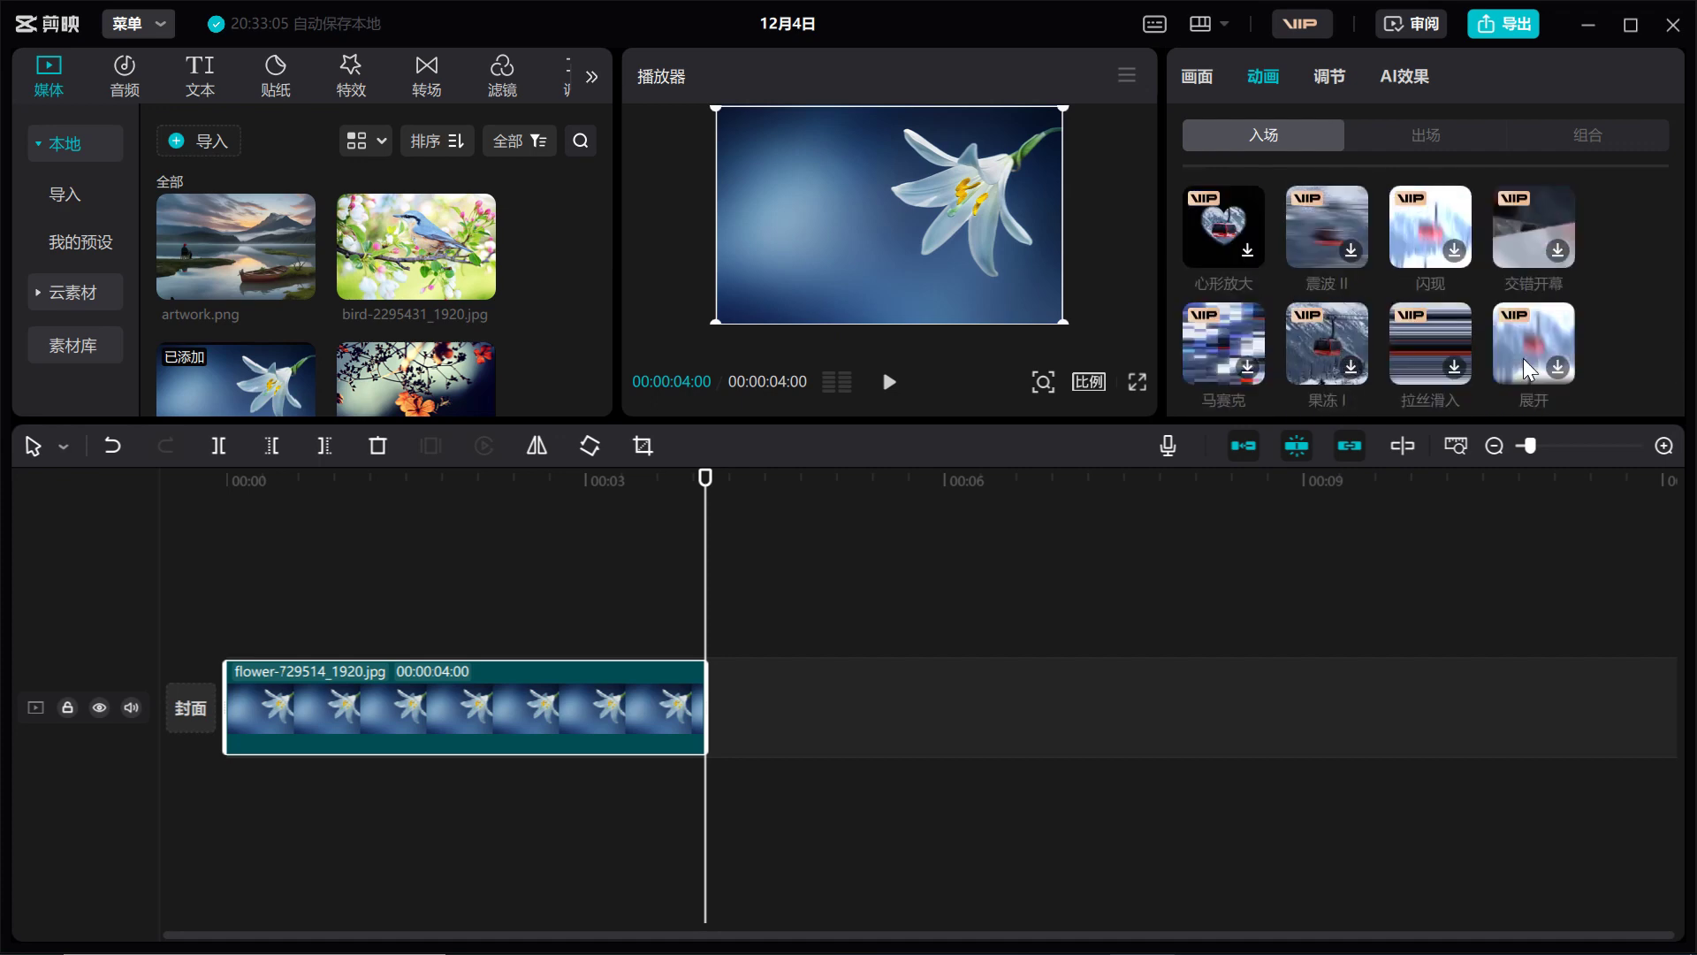
scroll(1524, 358, "up", 1)
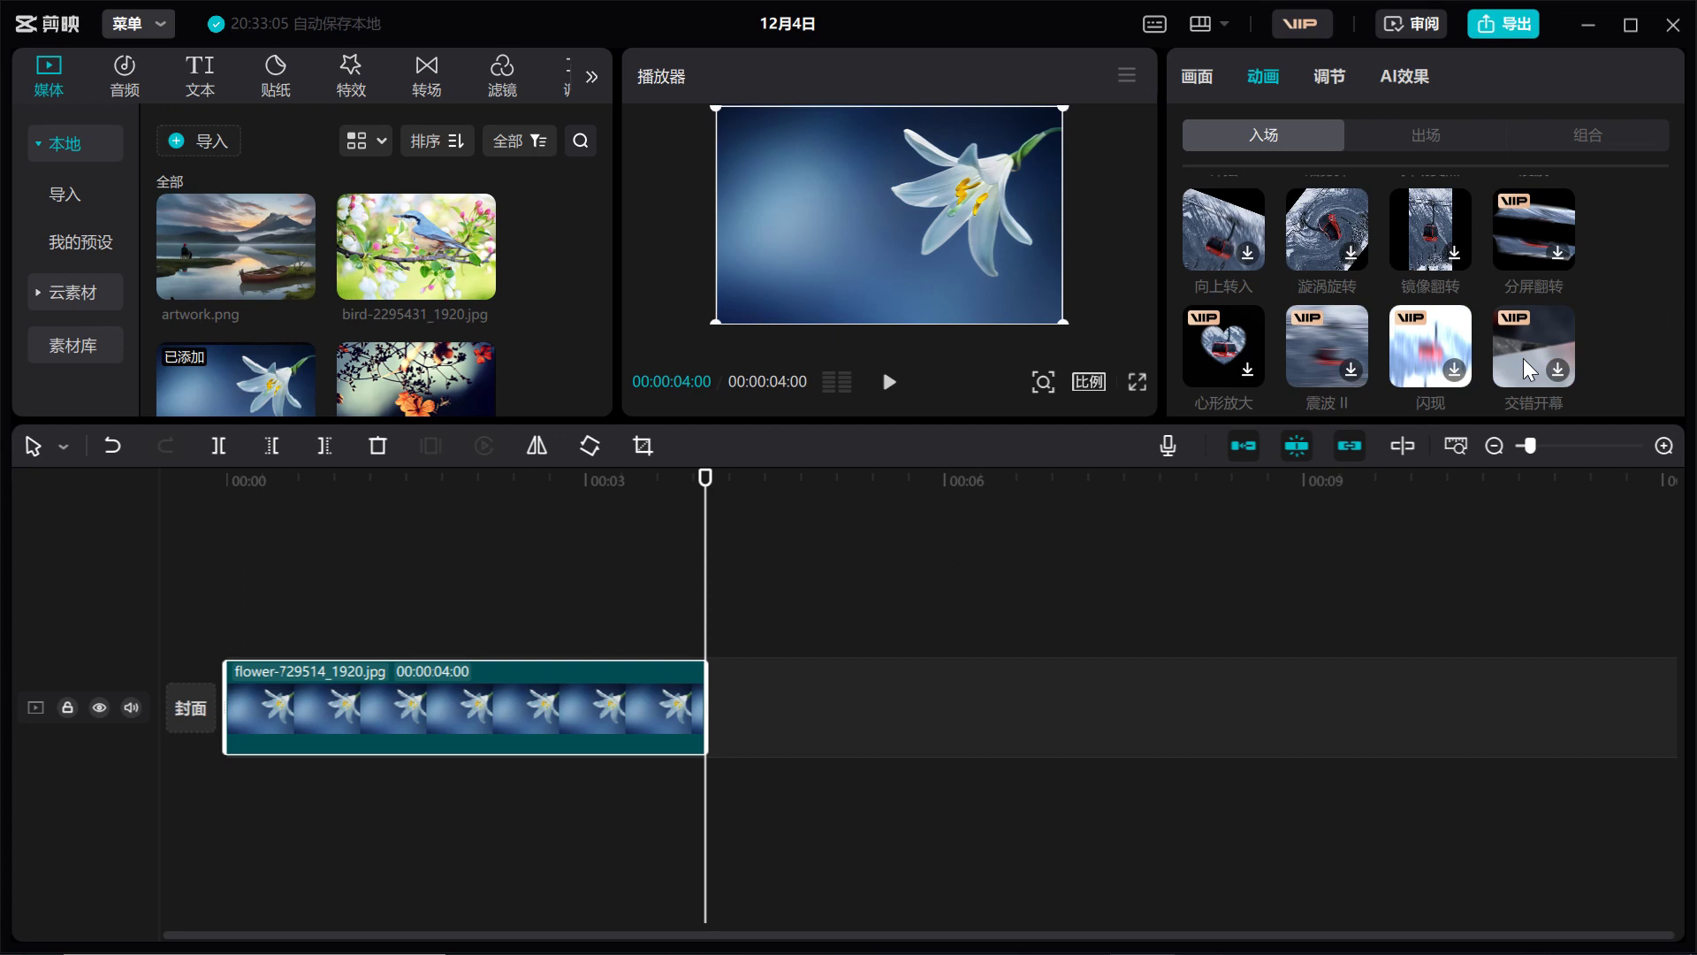
left_click(1441, 236)
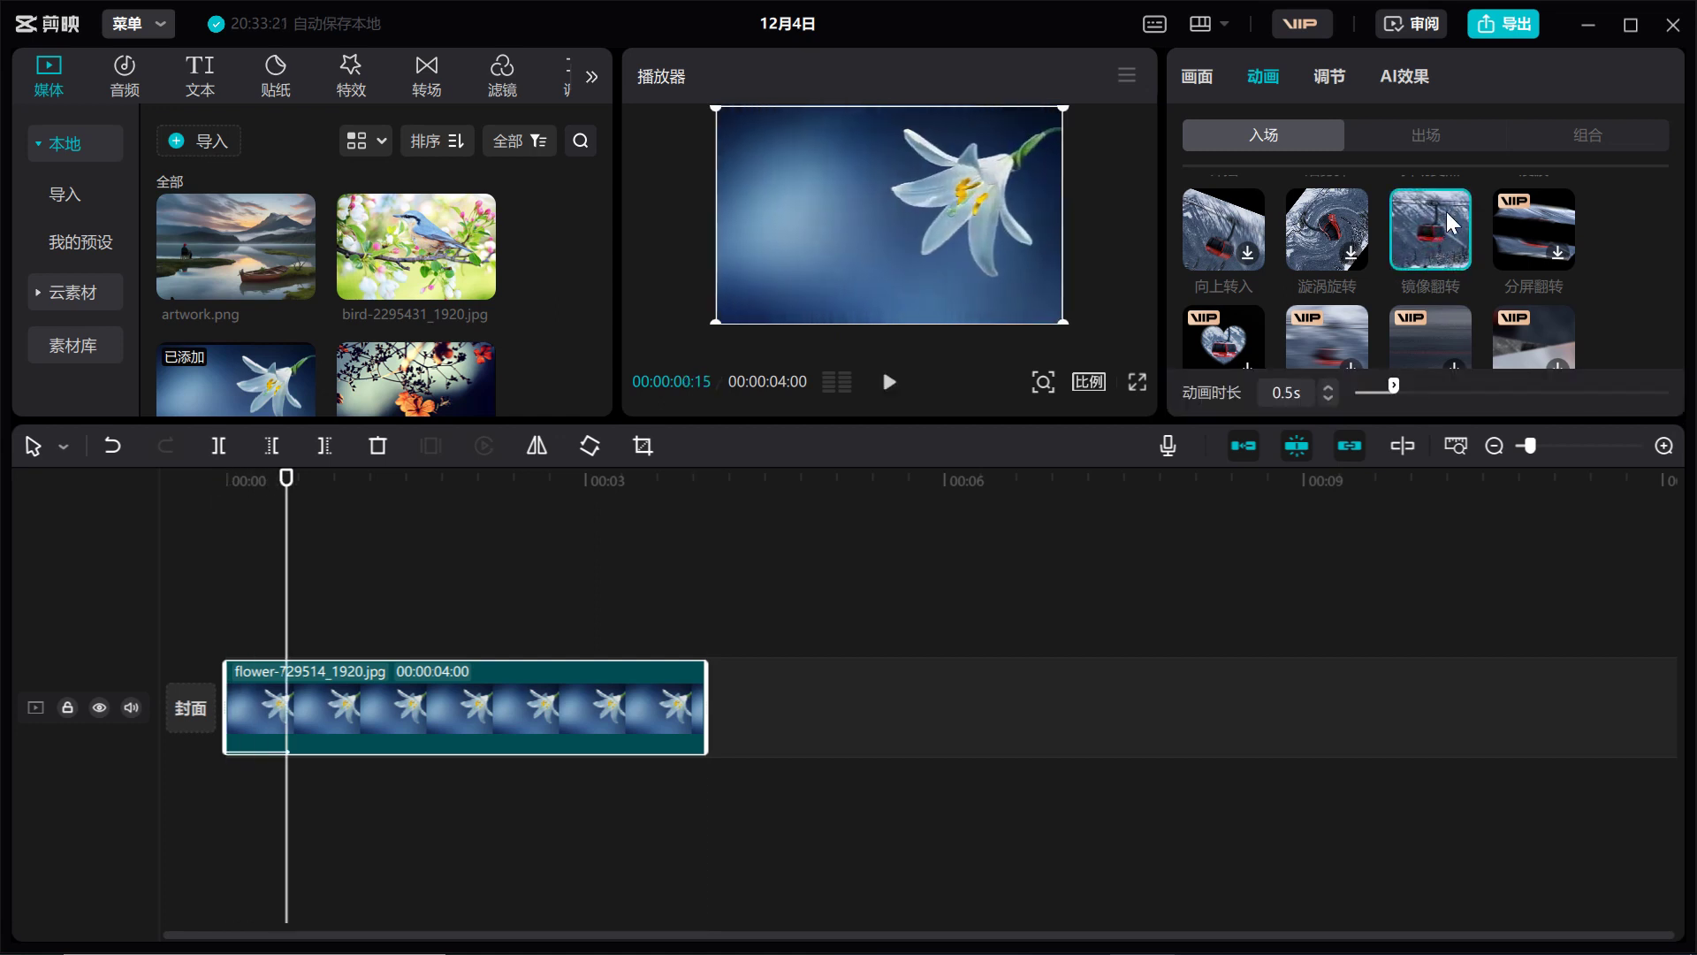
Step: Reselect the lily clip and add the 镜像翻转 exit (出场) animation to it
mouse_move(283, 513)
left_mouse_down()
mouse_move(232, 504)
mouse_move(270, 503)
mouse_move(220, 519)
mouse_move(300, 523)
mouse_move(229, 539)
mouse_move(286, 542)
left_mouse_up()
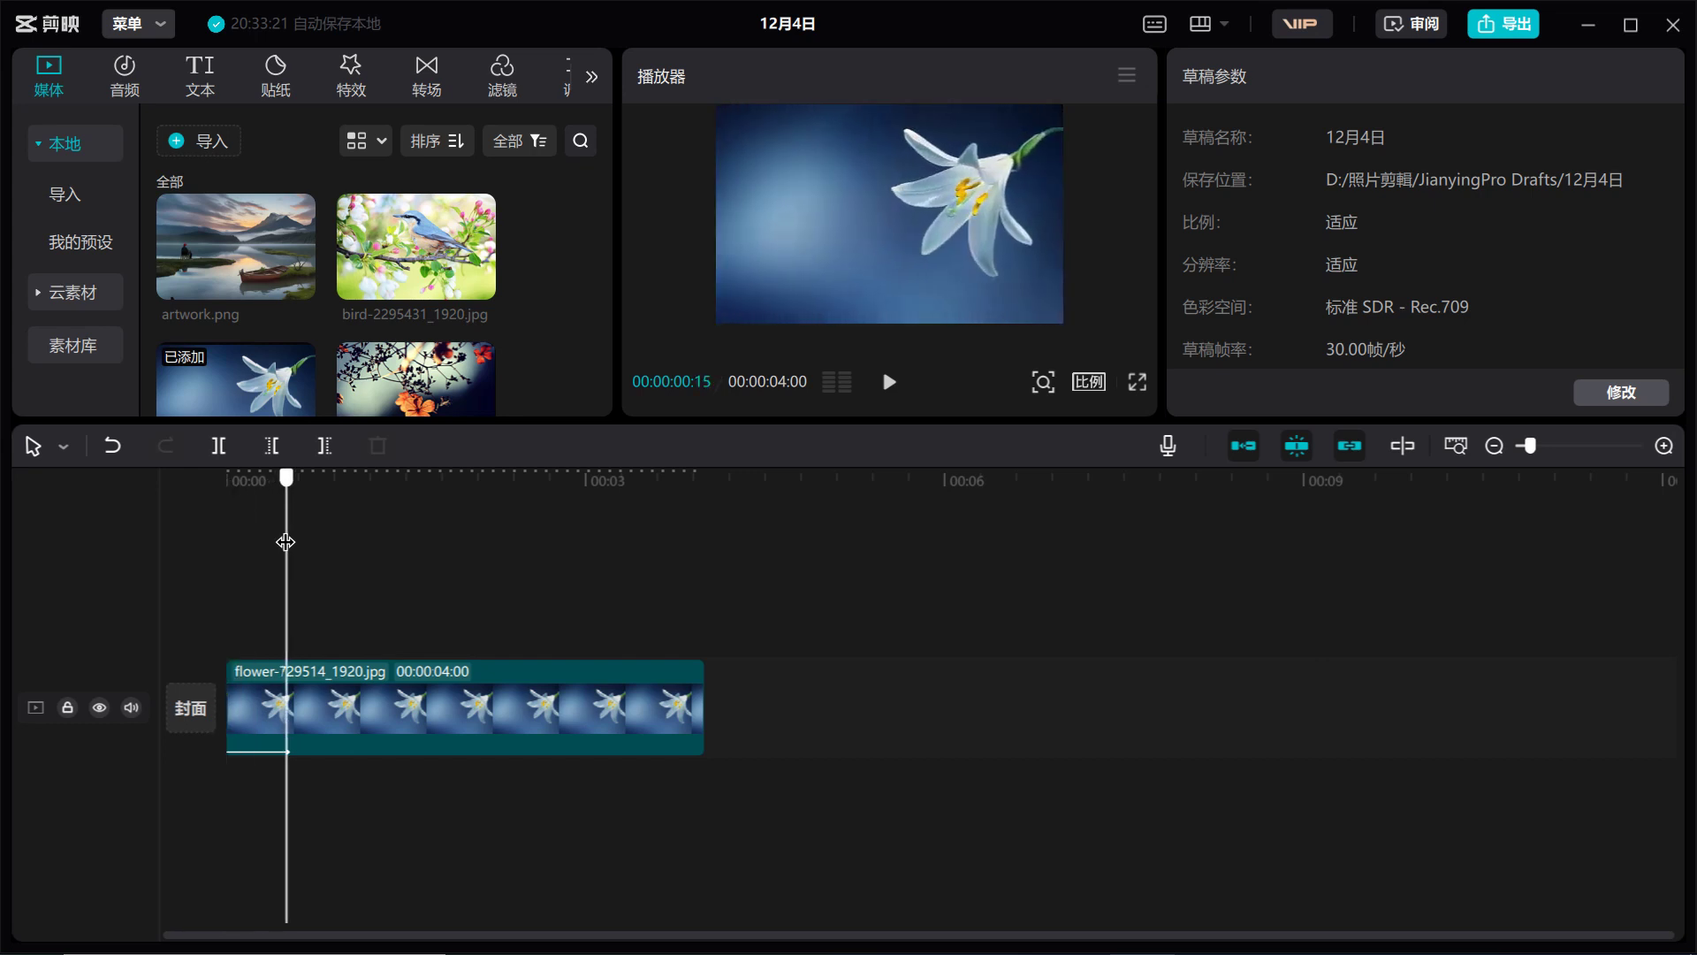
left_click(366, 674)
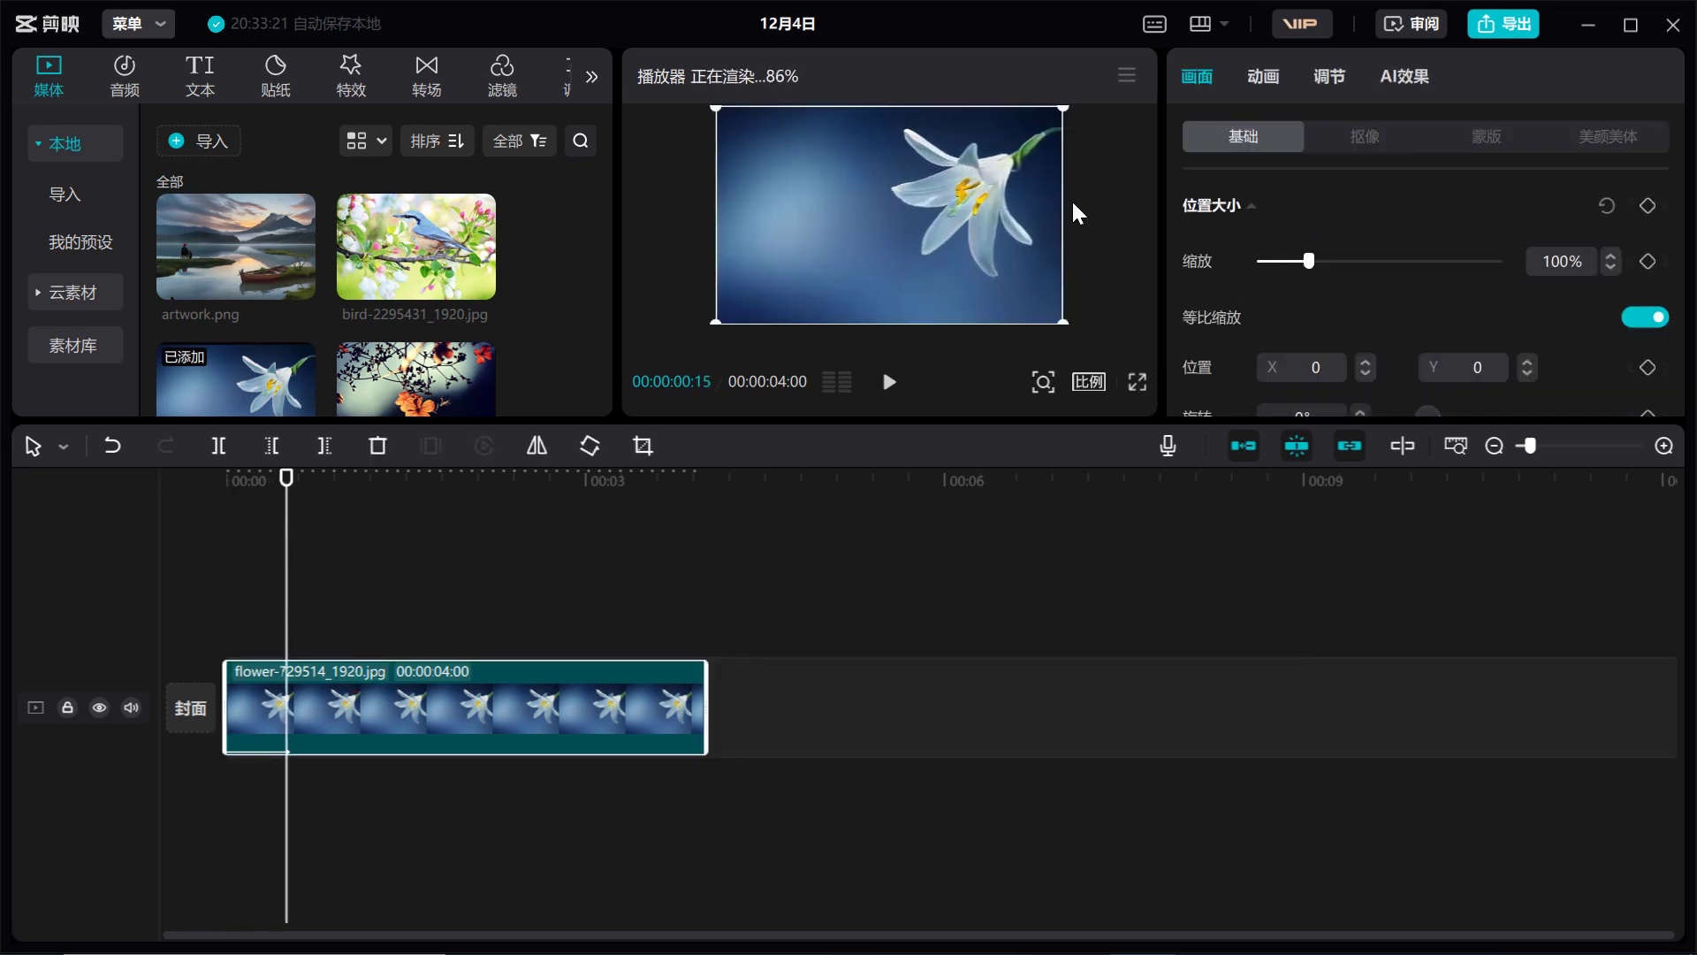
left_click(1272, 80)
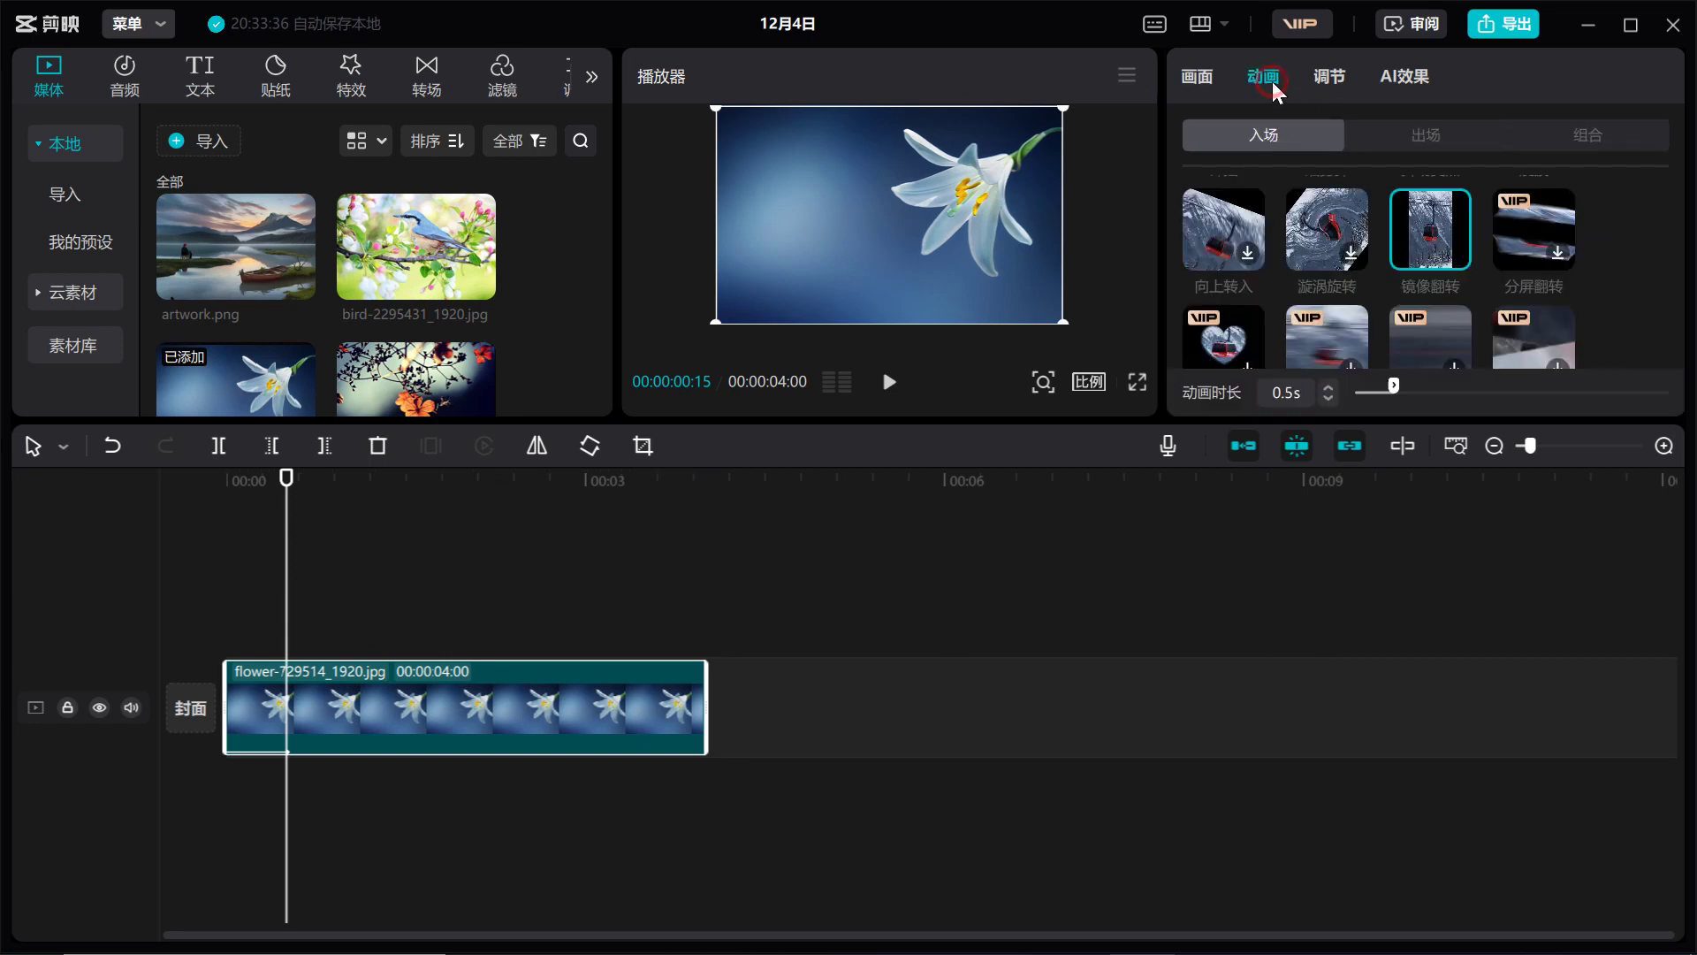
left_click(1397, 125)
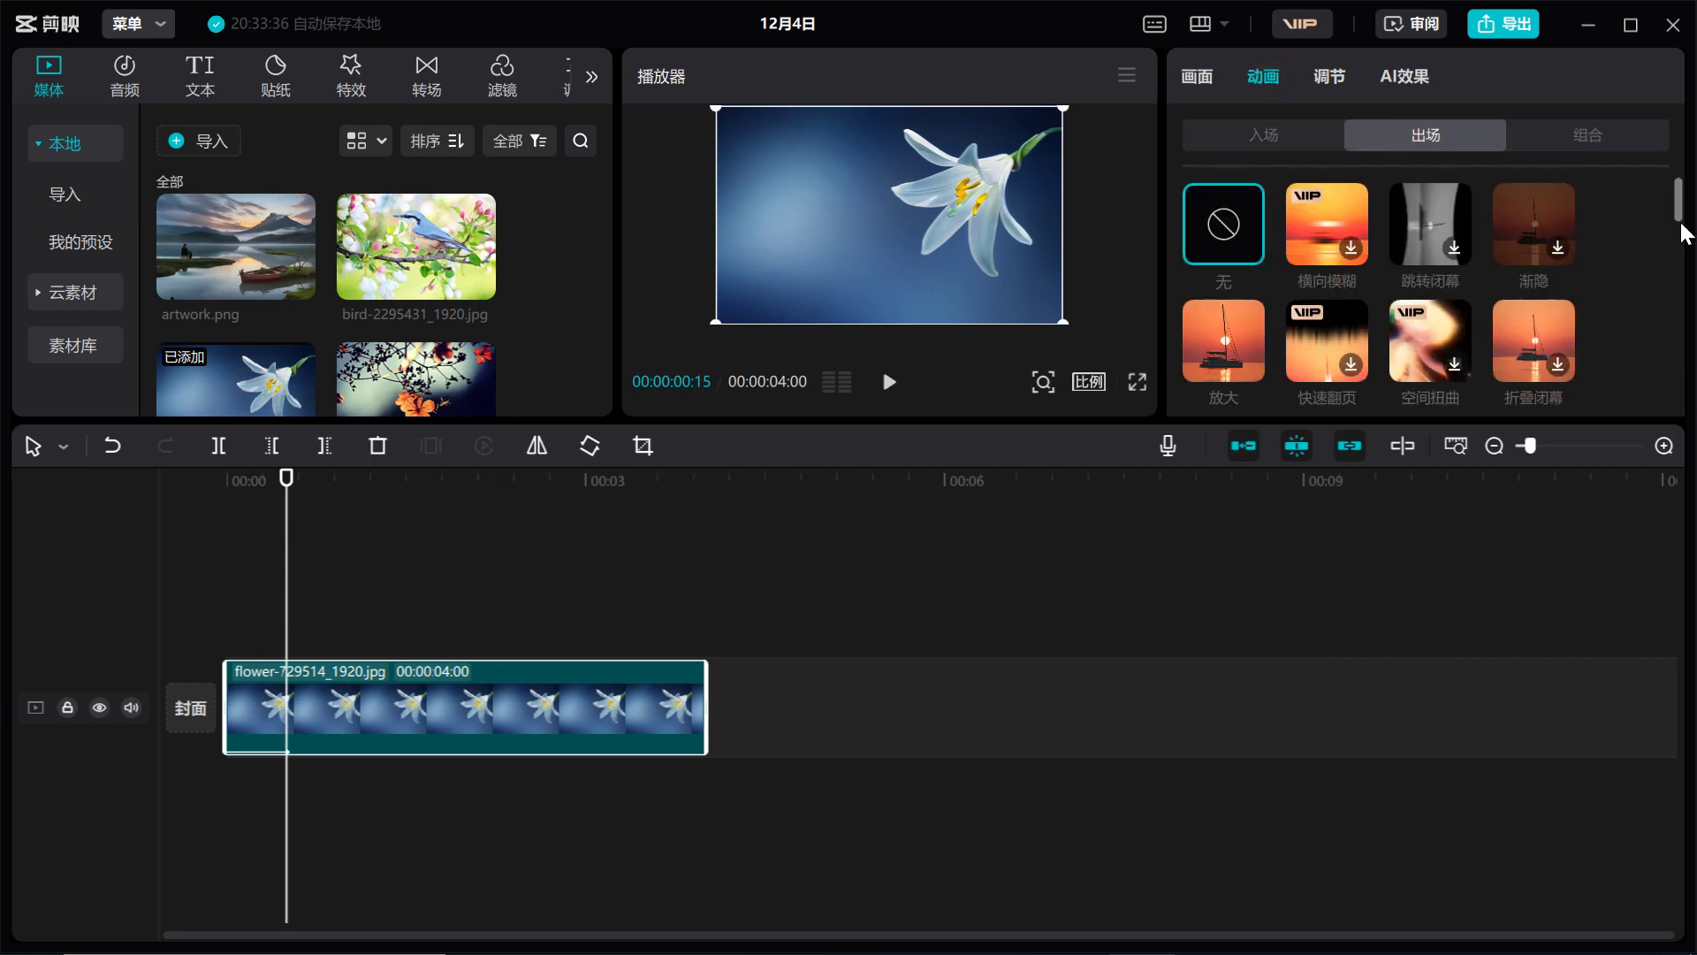
left_click_drag(1679, 215, 1665, 398)
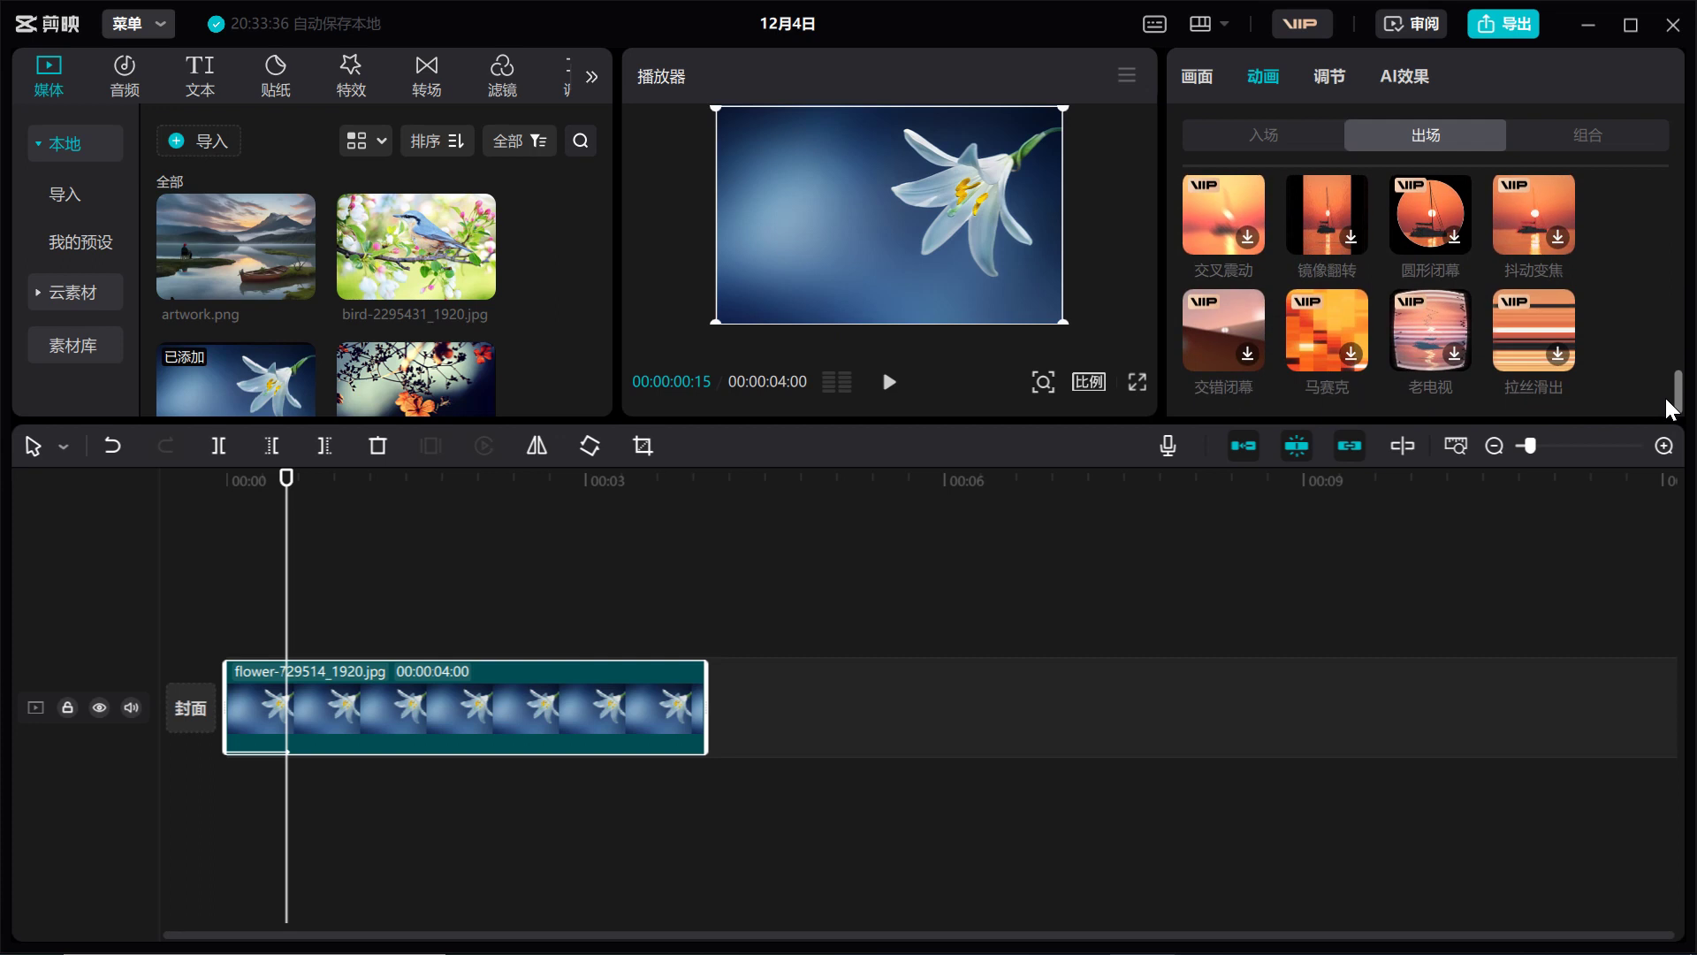
left_click(1335, 216)
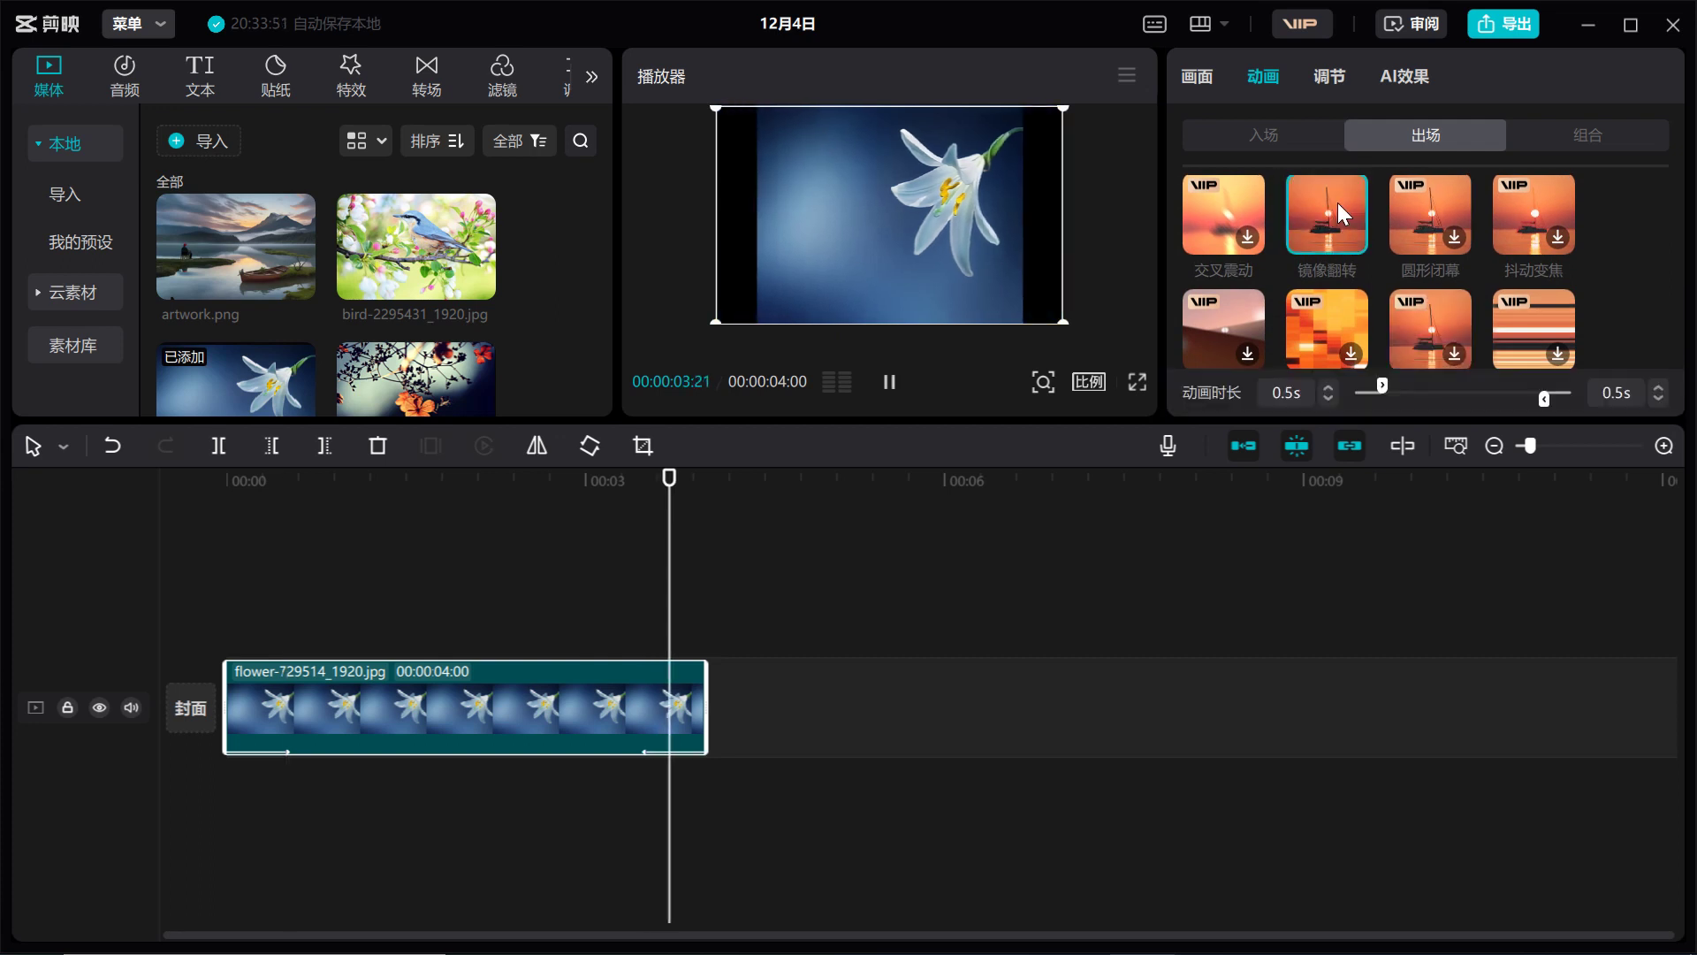
Step: Scrub through the lily clip to review its 镜像翻转 entrance and exit animations, returning the playhead to the clip's start
left_click_drag(692, 477, 613, 513)
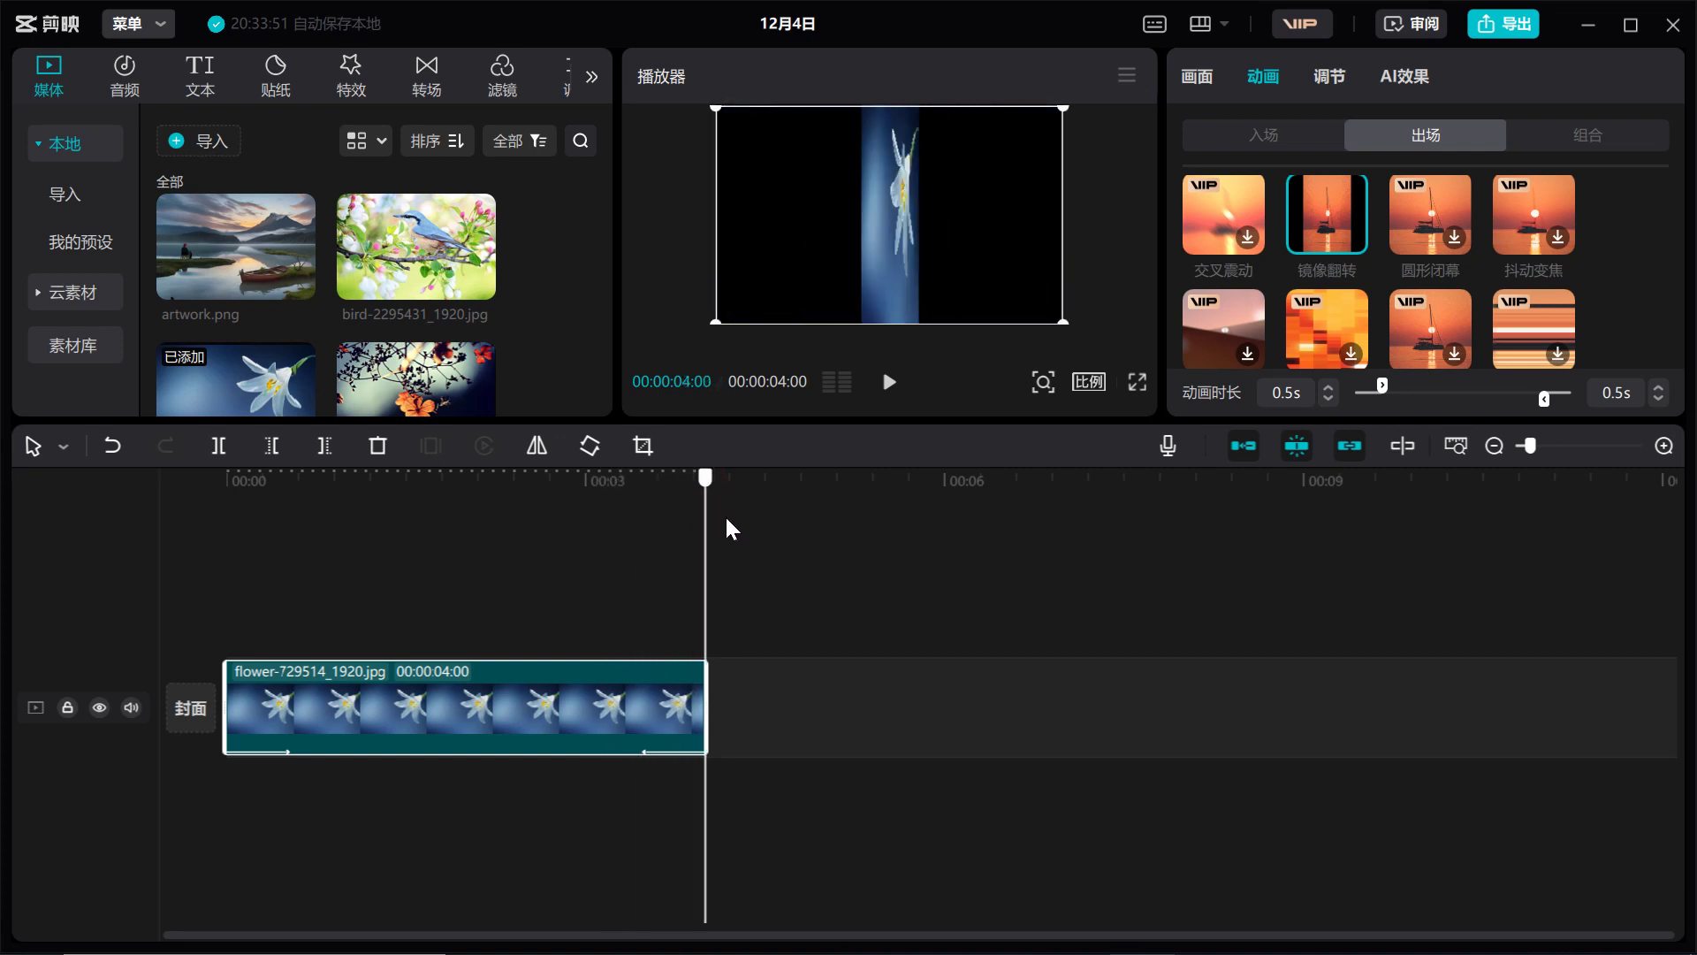
left_click_drag(610, 527, 644, 523)
left_click_drag(798, 556, 145, 610)
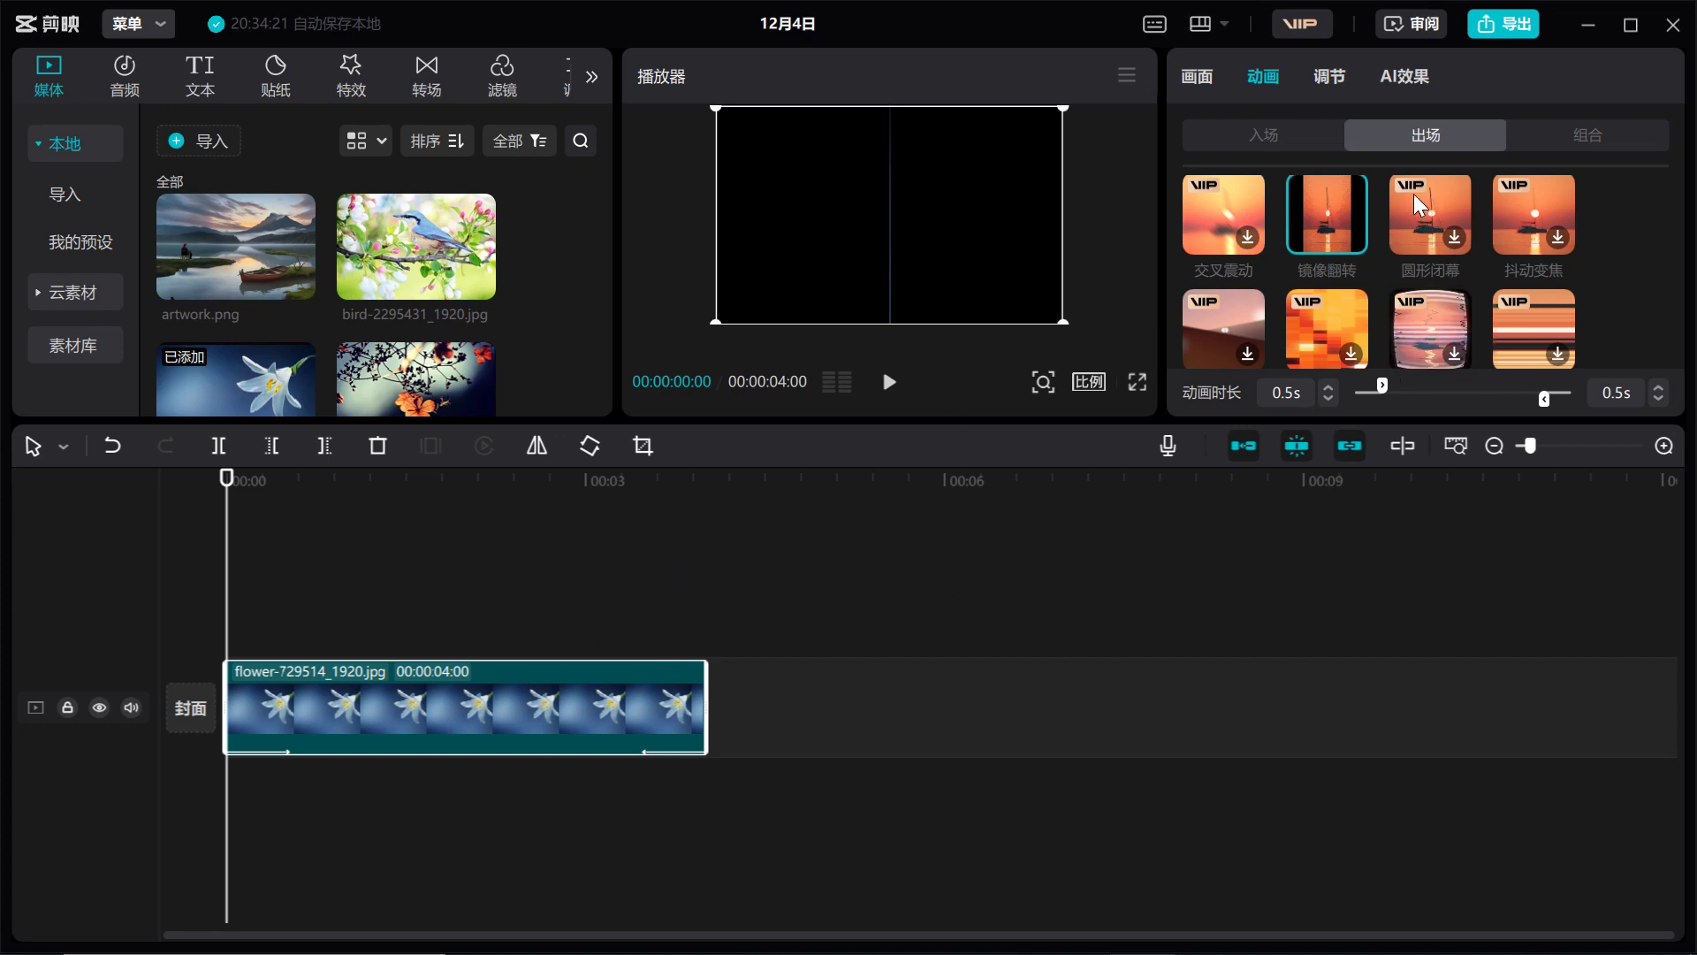
left_click(1308, 240)
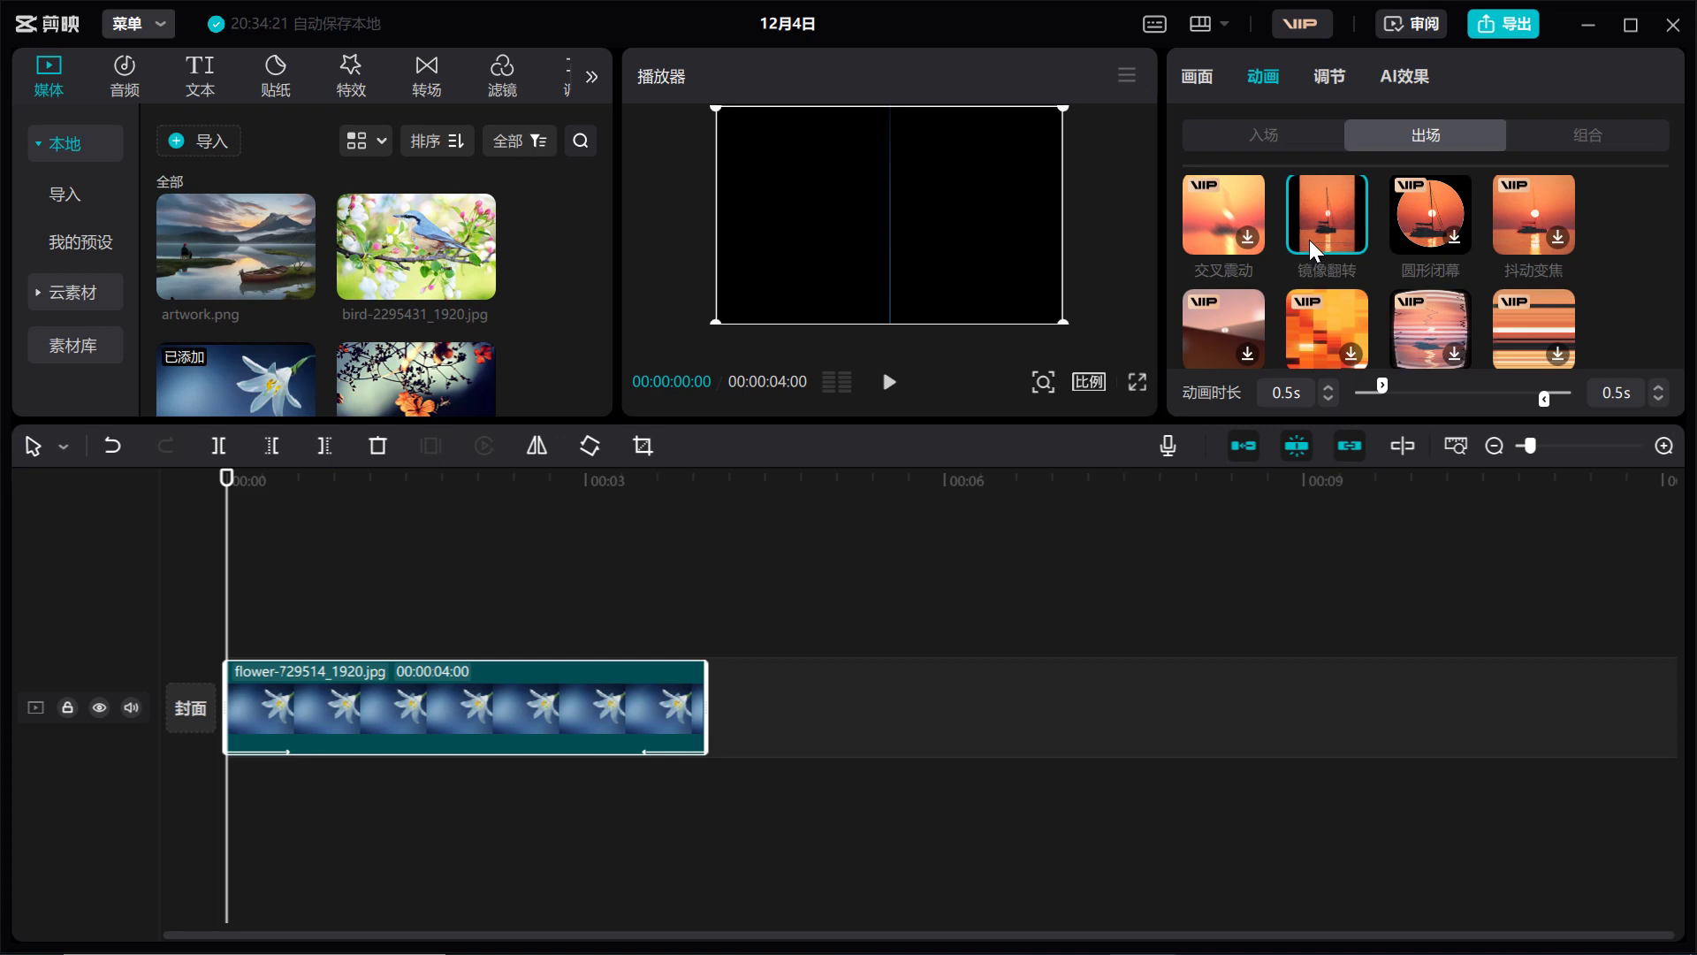